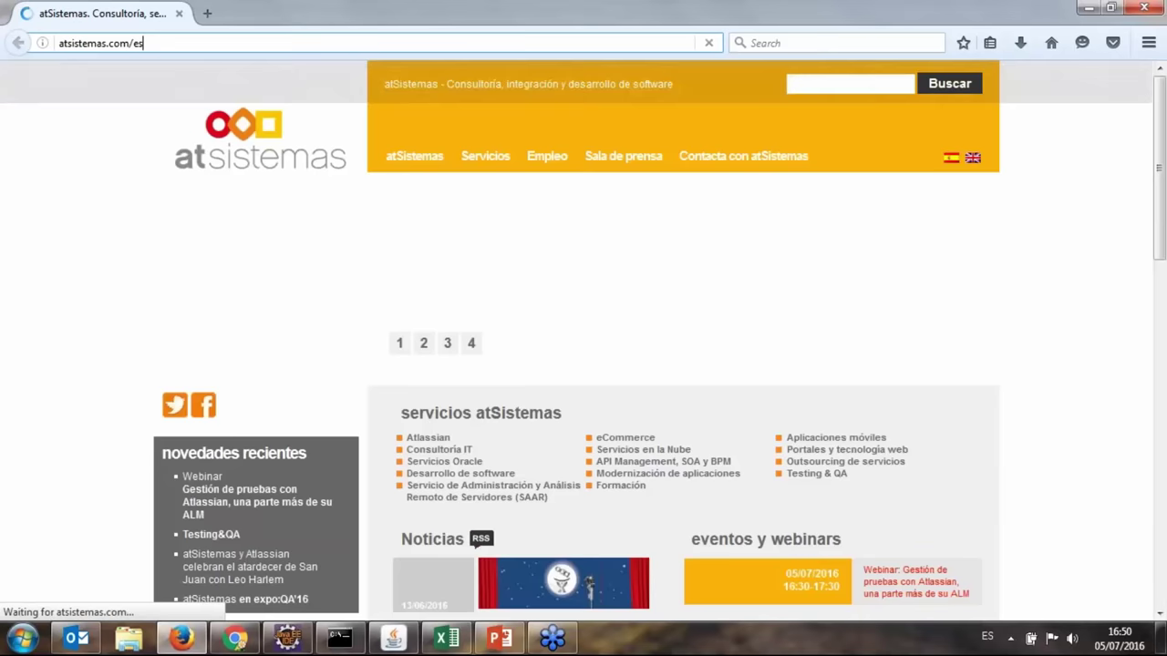
{"action": "left_click", "coordinate": [547, 156]}
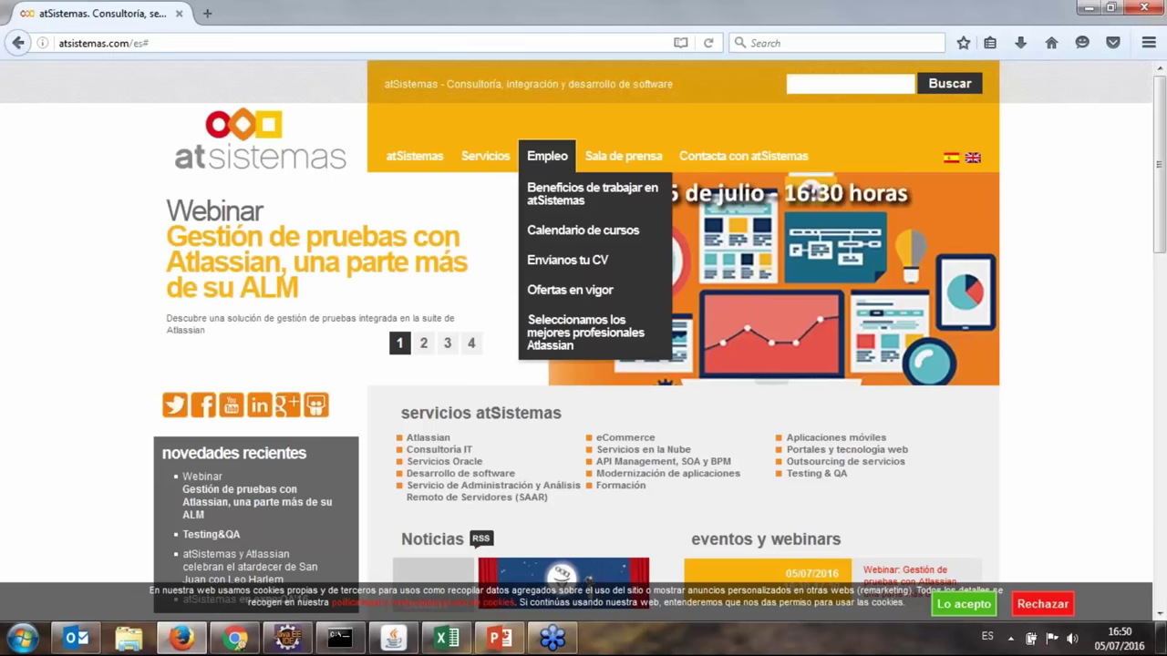
{"action": "left_click", "coordinate": [592, 194]}
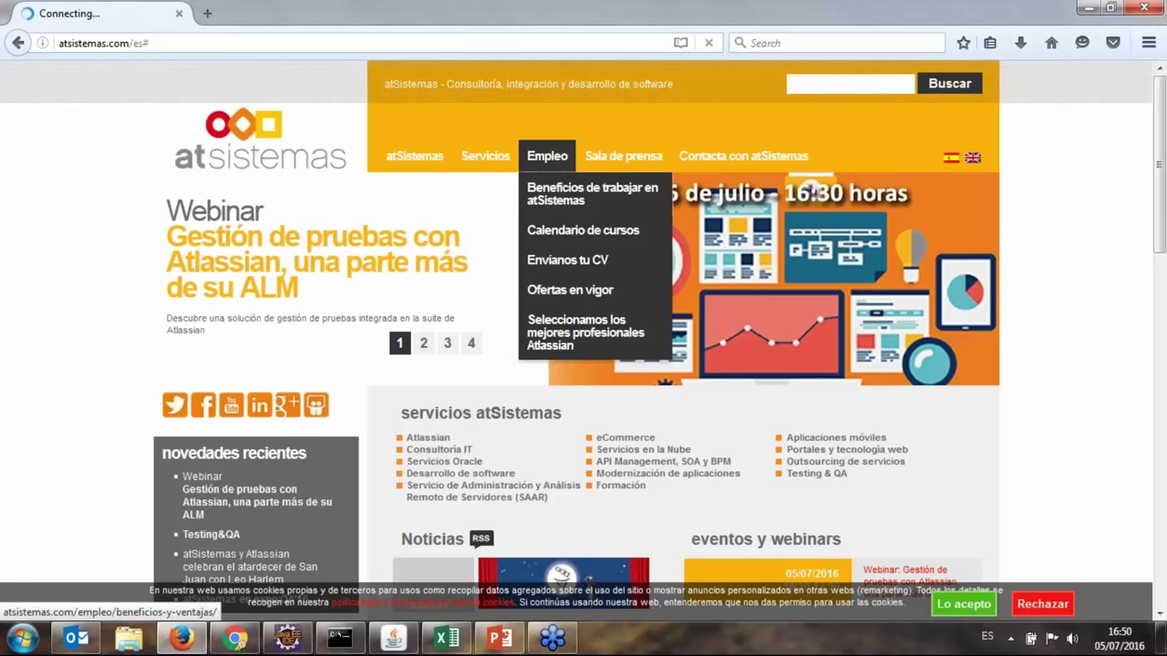
{"action": "left_click", "coordinate": [547, 156]}
{"action": "left_click", "coordinate": [583, 230]}
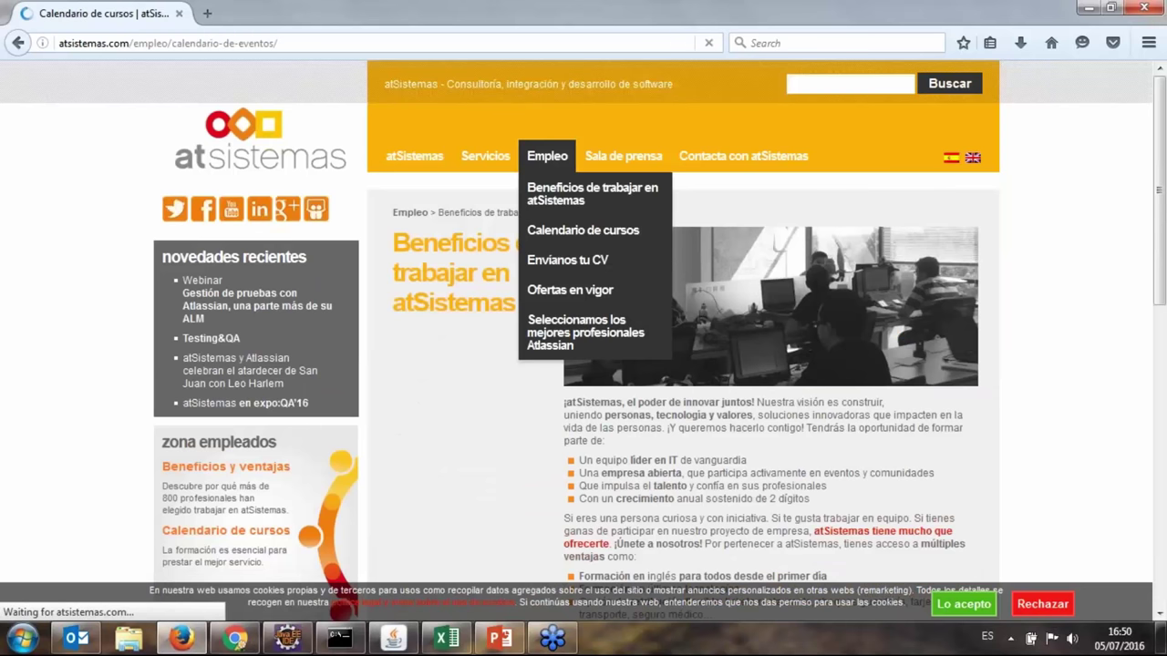
{"action": "left_click", "coordinate": [547, 155]}
{"action": "left_click", "coordinate": [569, 290]}
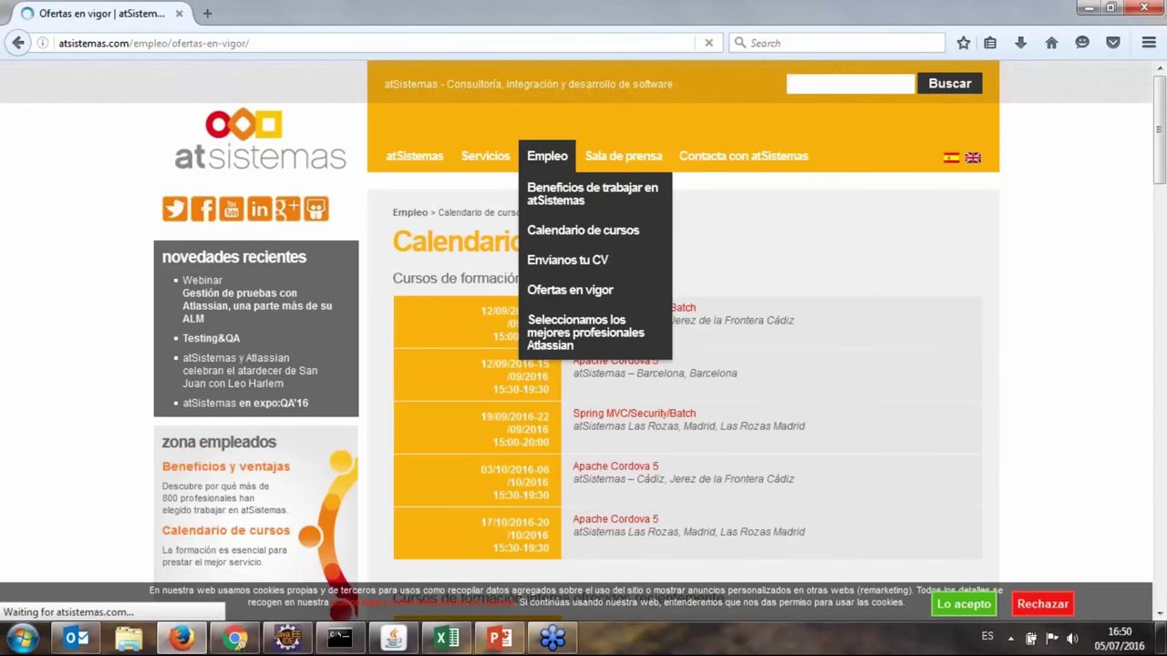
{"action": "left_click", "coordinate": [585, 332]}
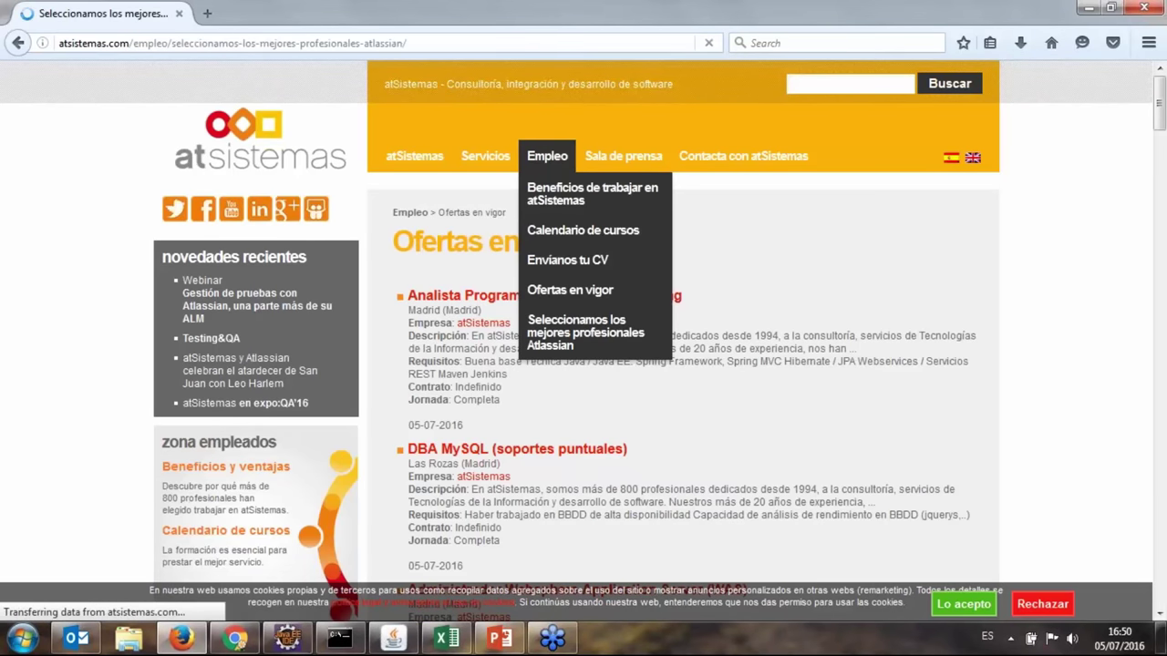
{"action": "left_click", "coordinate": [260, 138]}
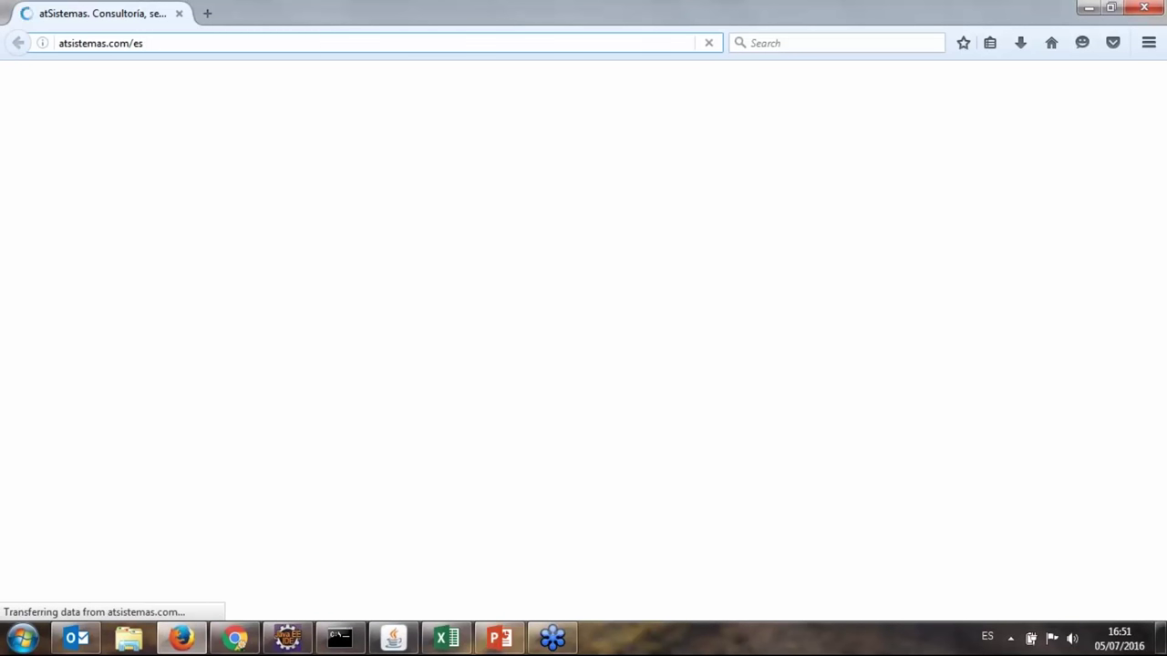
Run a site search for 'qa' on atSistemas, then enter a user identifier.
{"action": "type", "text": "qa"}
{"action": "key", "text": "Return"}
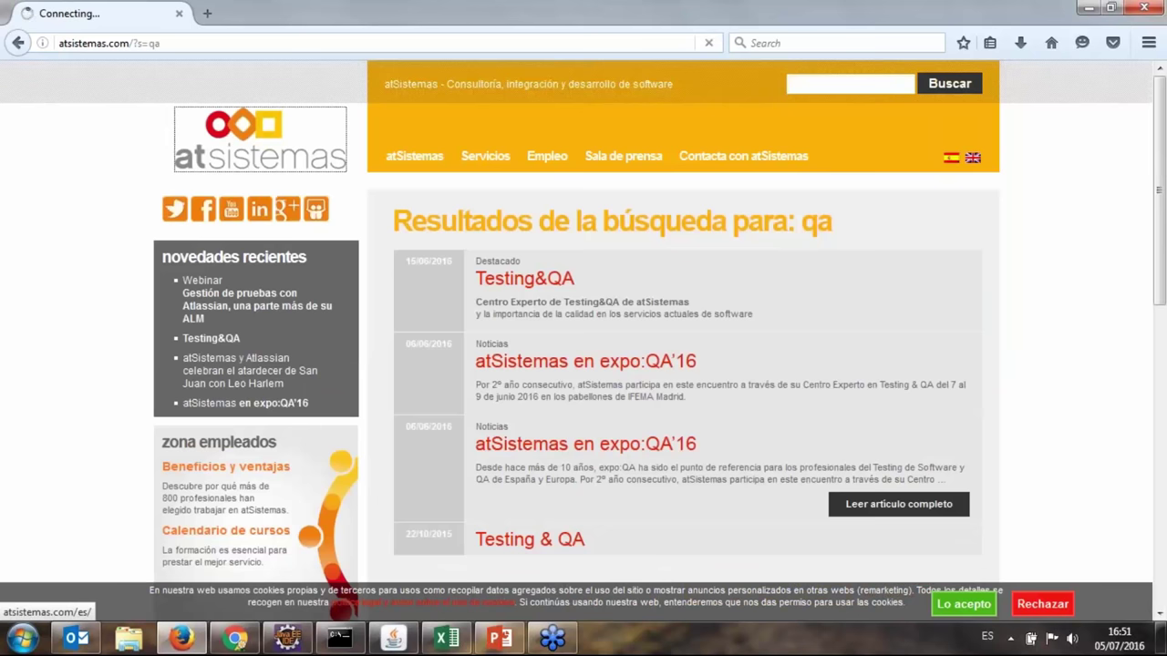
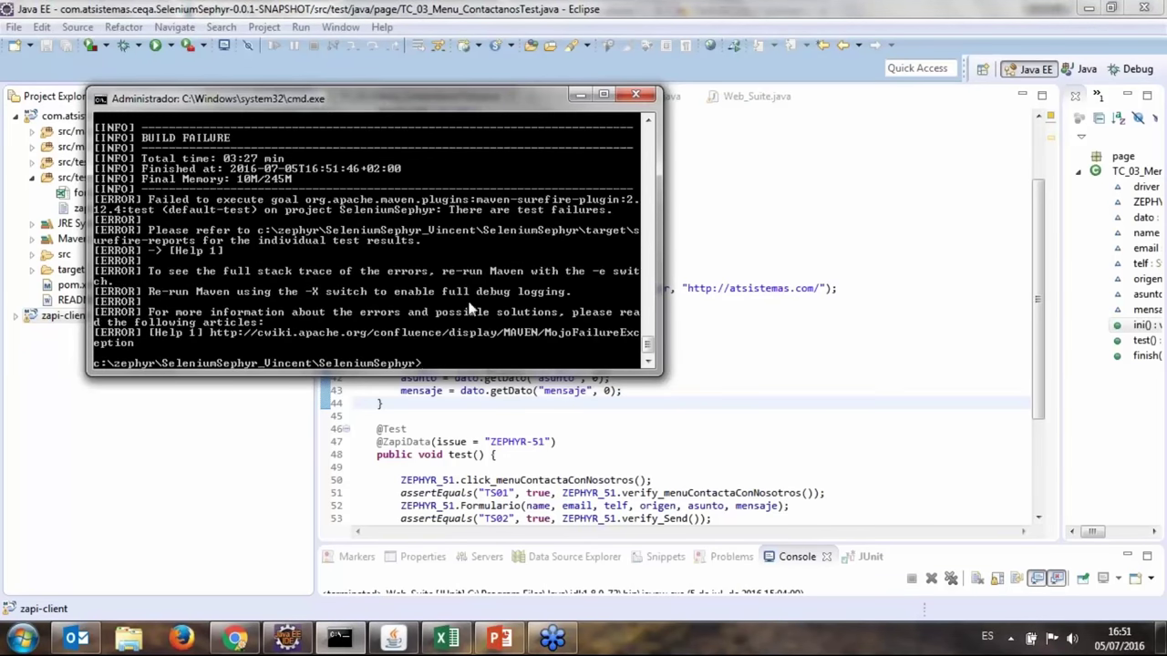
{"action": "left_click", "coordinate": [447, 270]}
{"action": "scroll", "coordinate": [461, 262], "scroll_direction": "up", "scroll_amount": 3}
{"action": "left_click_drag", "start_coordinate": [262, 230], "coordinate": [151, 260]}
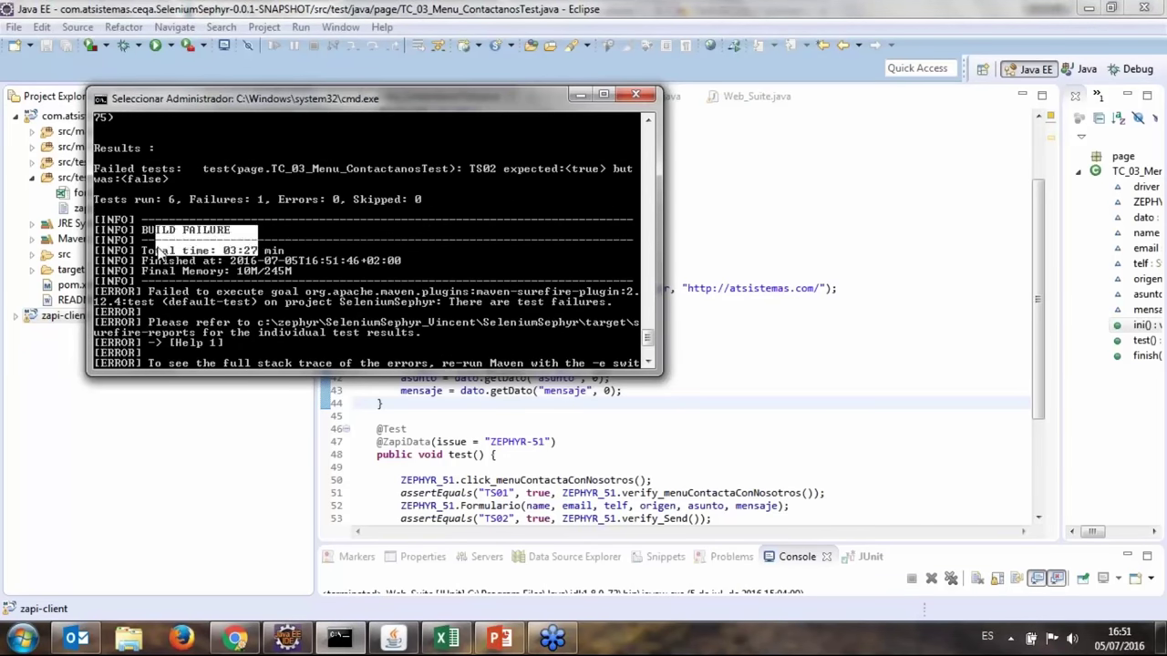
{"action": "left_click", "coordinate": [119, 210]}
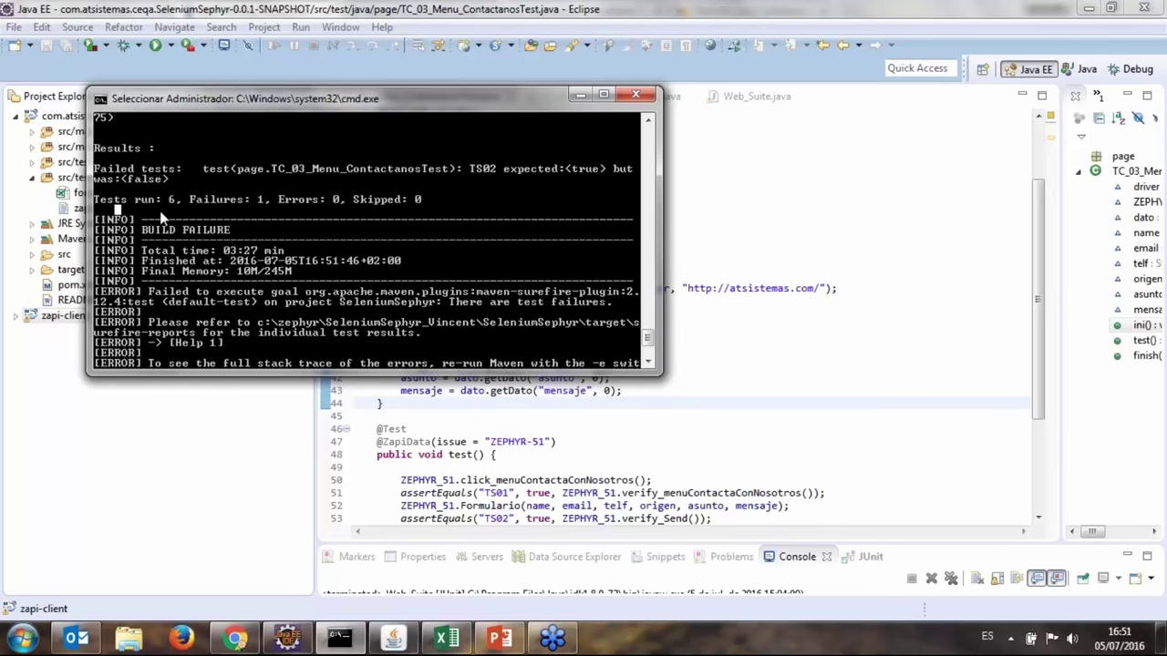
{"action": "left_click_drag", "start_coordinate": [157, 194], "coordinate": [183, 205]}
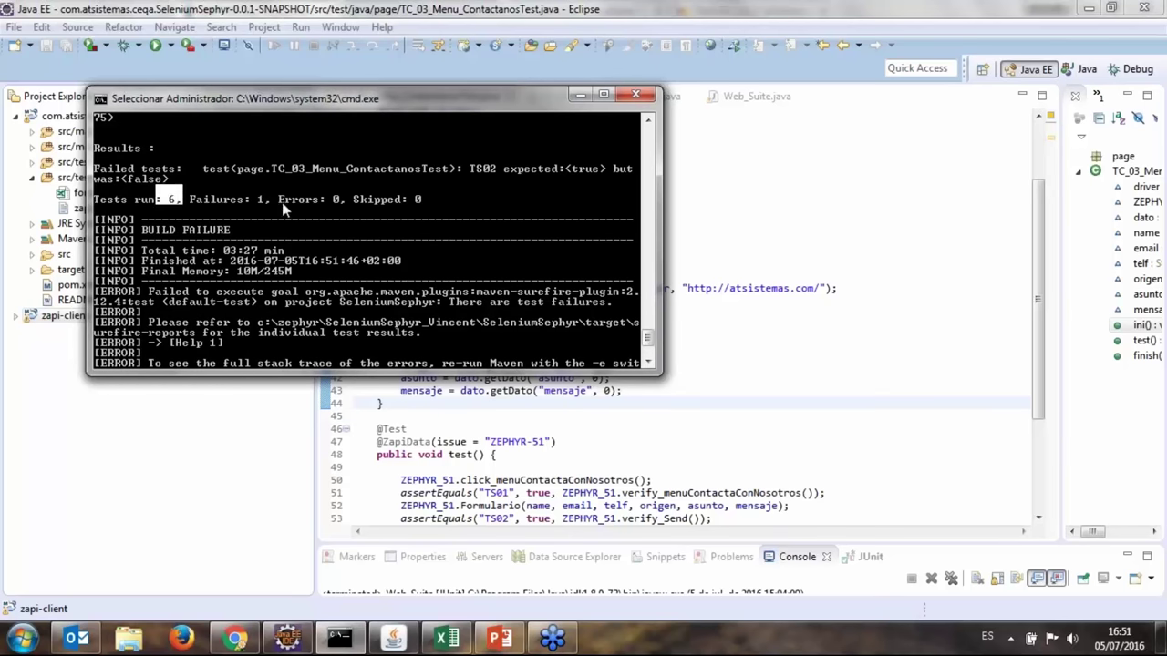
{"action": "left_click_drag", "start_coordinate": [253, 194], "coordinate": [272, 203]}
{"action": "scroll", "coordinate": [281, 201], "scroll_direction": "up", "scroll_amount": 1}
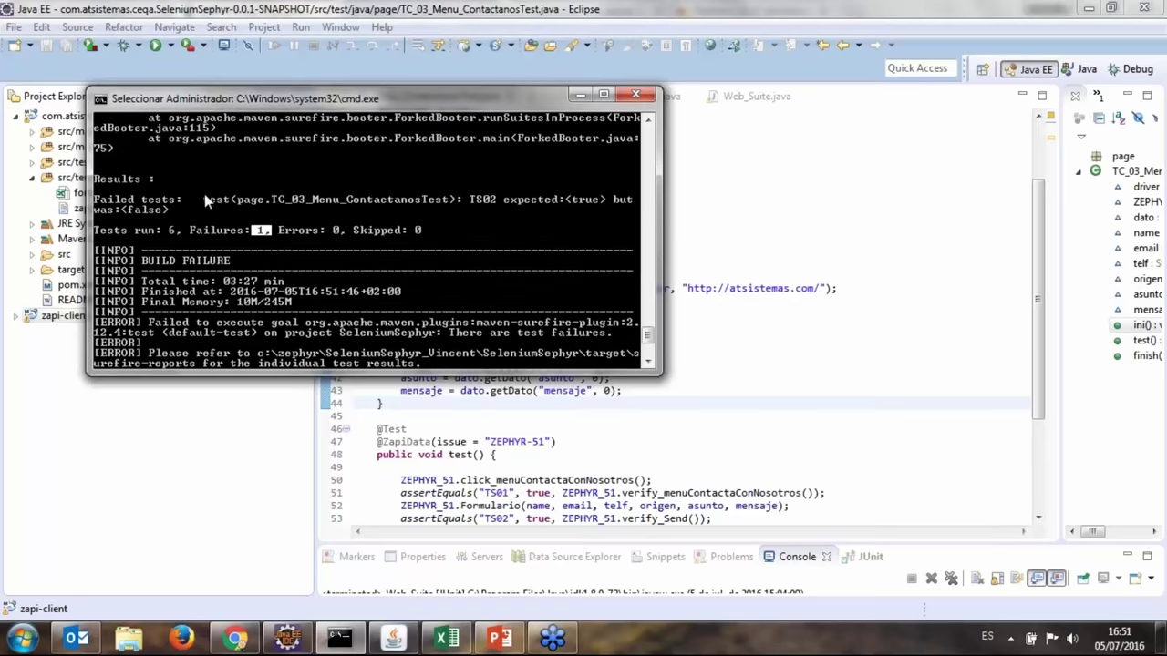
{"action": "left_click_drag", "start_coordinate": [94, 196], "coordinate": [256, 208]}
{"action": "left_click", "coordinate": [262, 210]}
{"action": "left_click", "coordinate": [274, 198]}
{"action": "left_click_drag", "start_coordinate": [272, 199], "coordinate": [438, 208]}
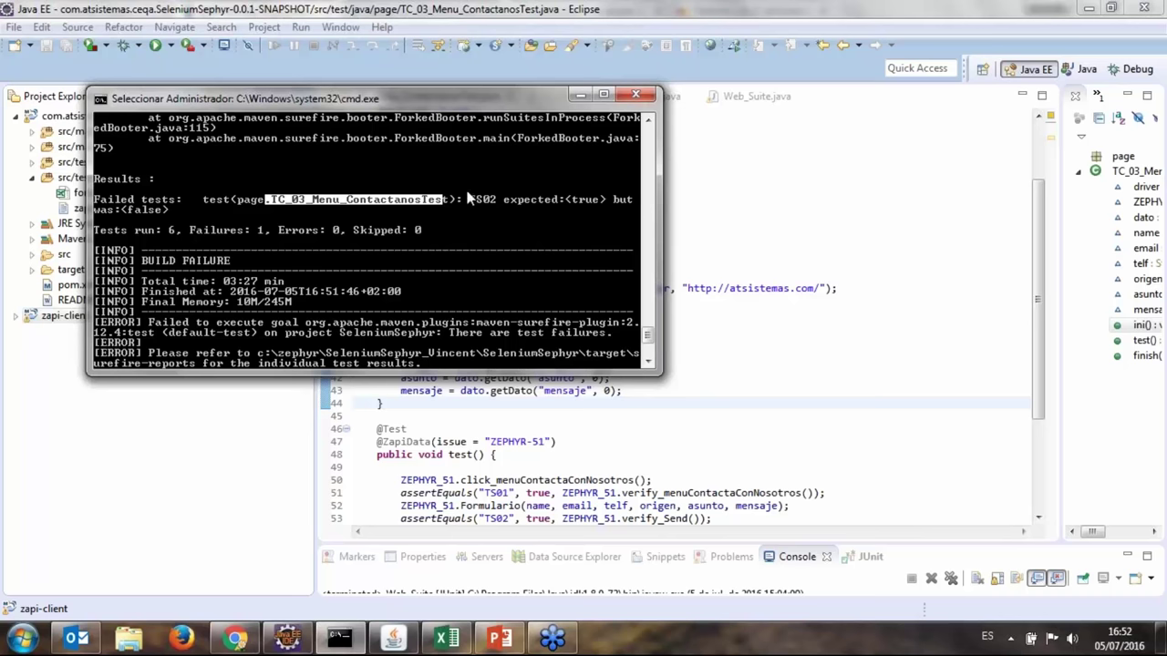
{"action": "left_click_drag", "start_coordinate": [468, 199], "coordinate": [497, 202]}
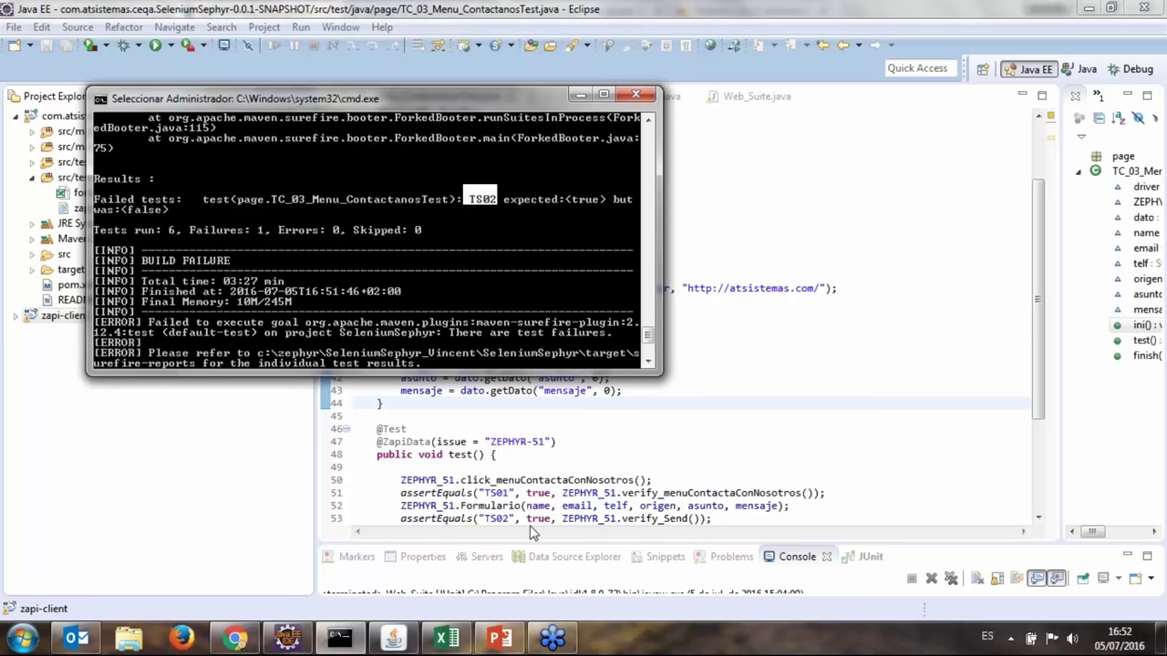
Open Plan Test Cycle for the Zephyr Test Project and expand the Tue Jul 05 16:48:27 cycle.
{"action": "left_click", "coordinate": [235, 637]}
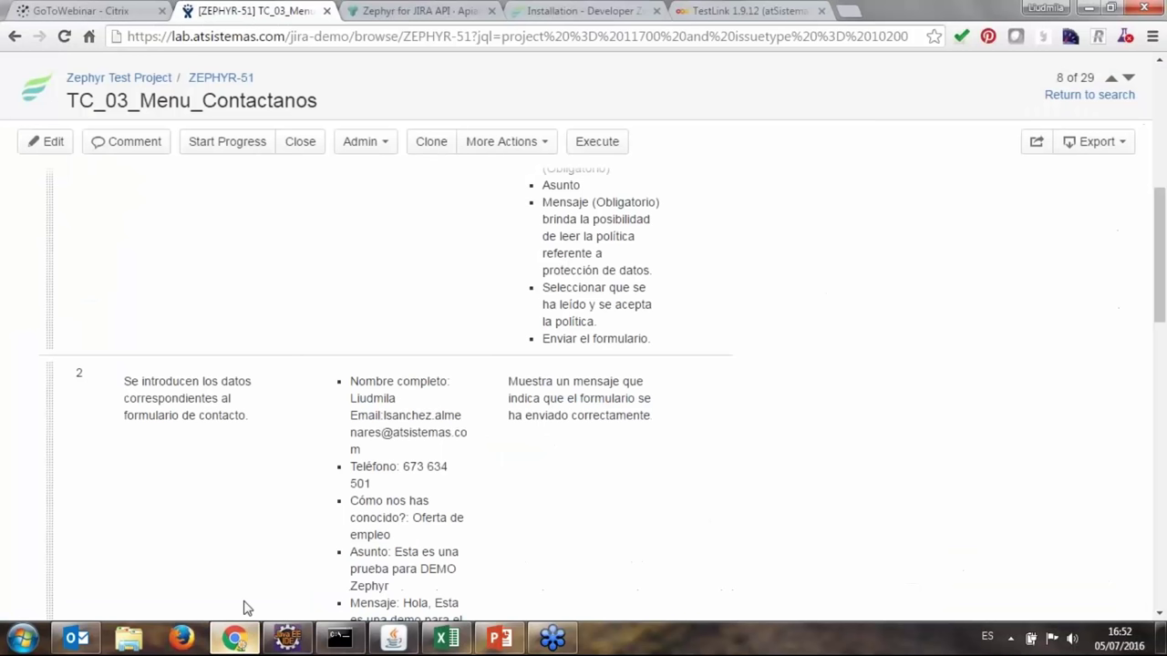
{"action": "scroll", "coordinate": [372, 257], "scroll_direction": "up", "scroll_amount": 8}
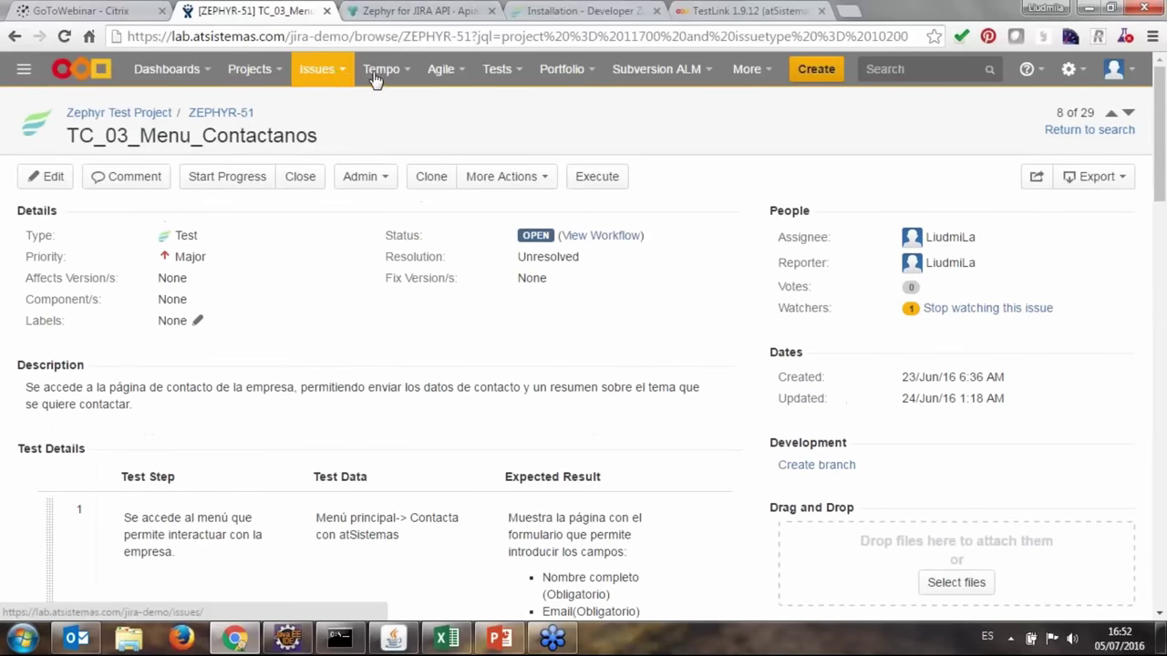
{"action": "left_click", "coordinate": [497, 69]}
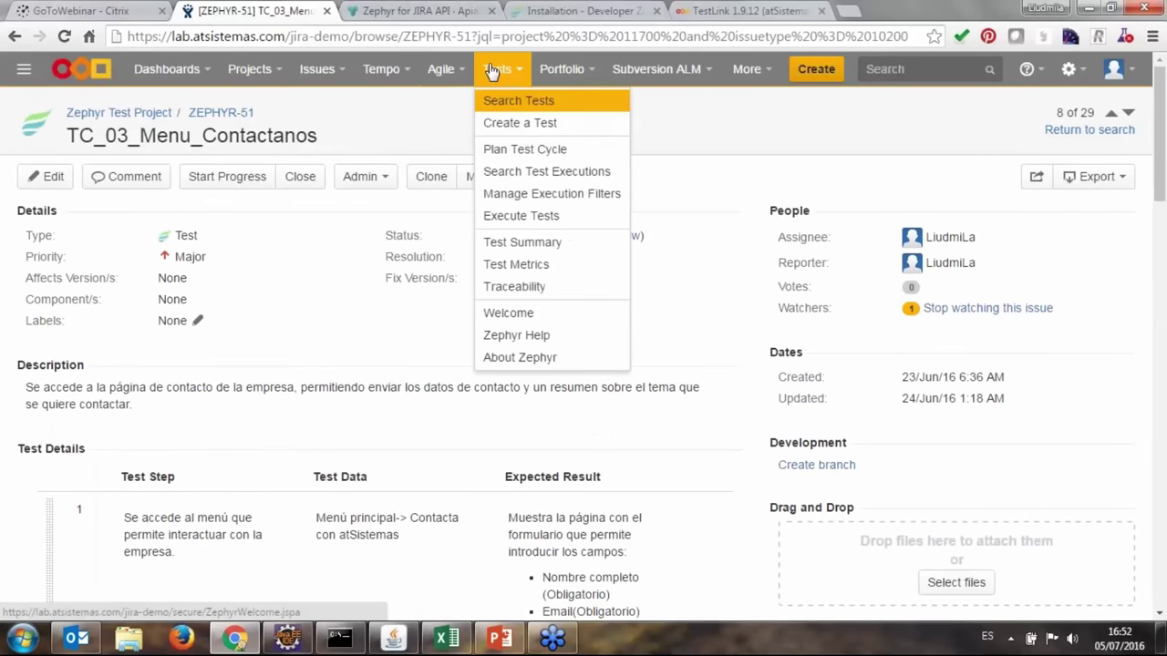
{"action": "left_click", "coordinate": [531, 152]}
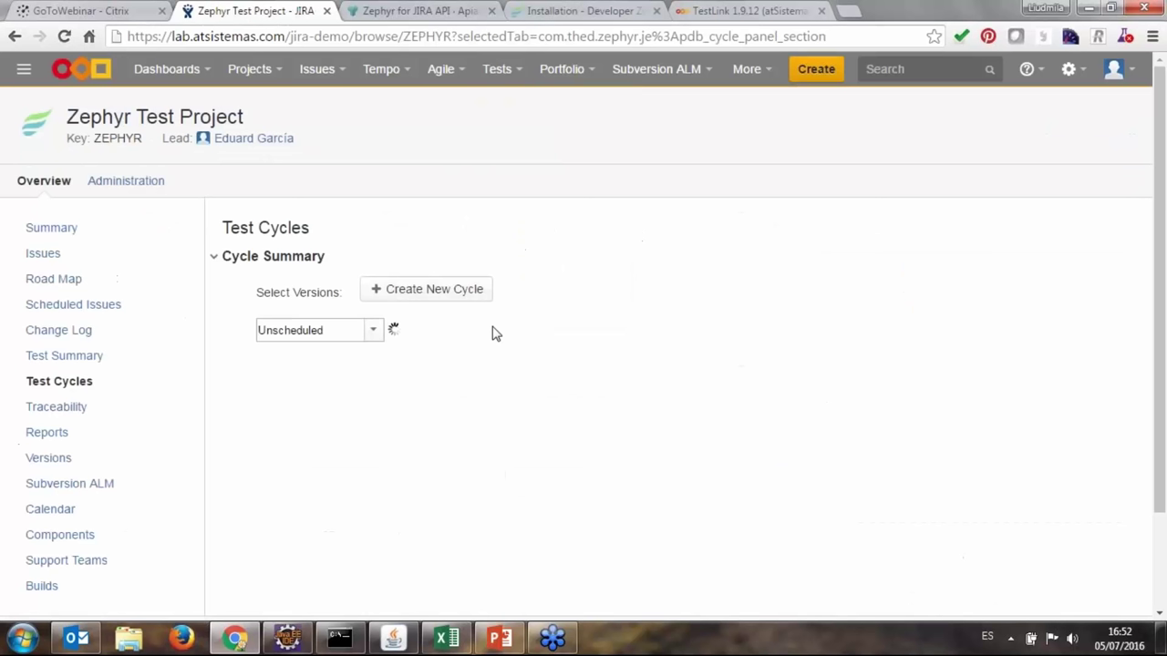
{"action": "scroll", "coordinate": [620, 382], "scroll_direction": "down", "scroll_amount": 9}
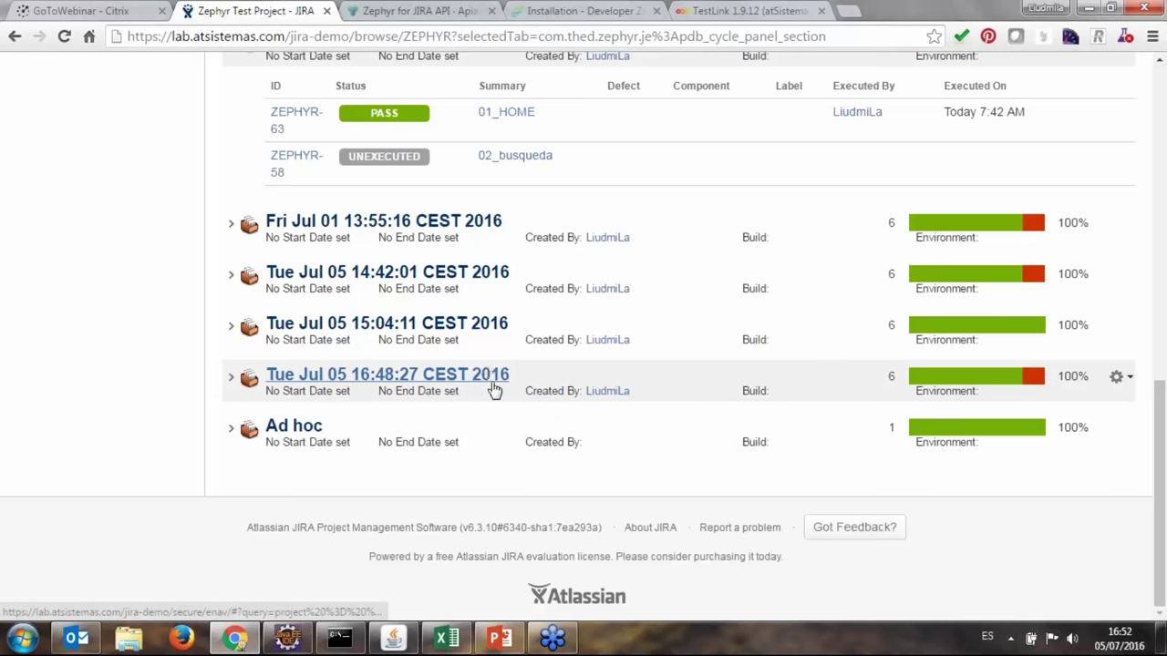
{"action": "left_click", "coordinate": [230, 381]}
{"action": "scroll", "coordinate": [326, 385], "scroll_direction": "down", "scroll_amount": 2}
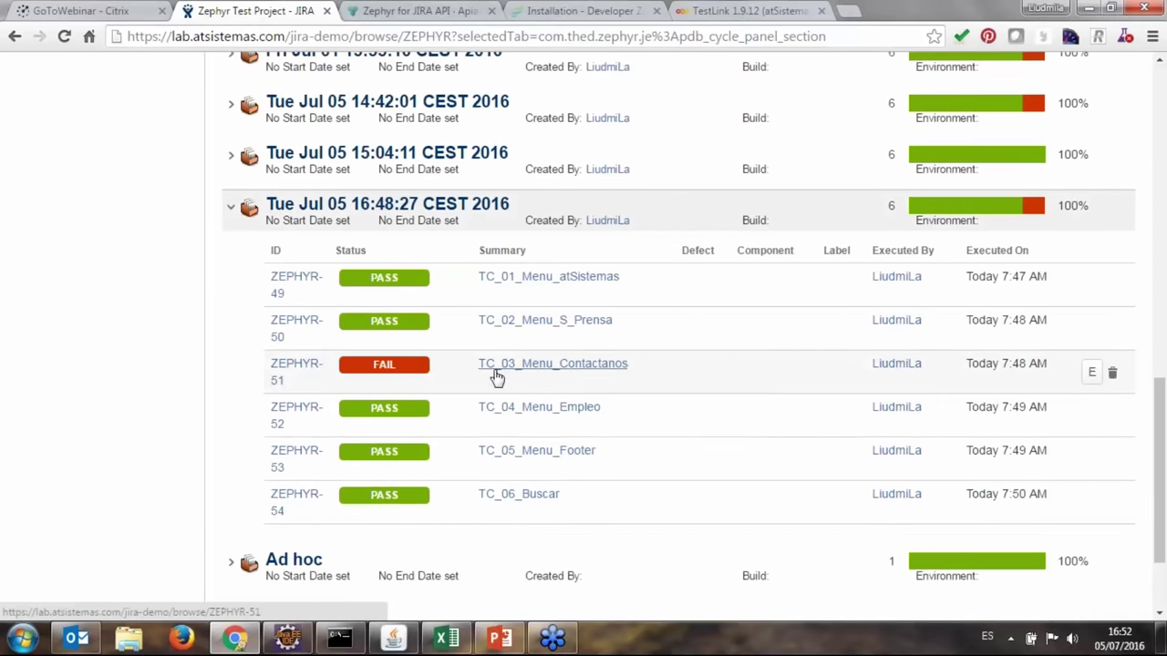
Open the failed ZEPHYR-51 TC_03_Menu_Contactanos issue and review its test steps and expected results.
{"action": "left_click", "coordinate": [517, 367]}
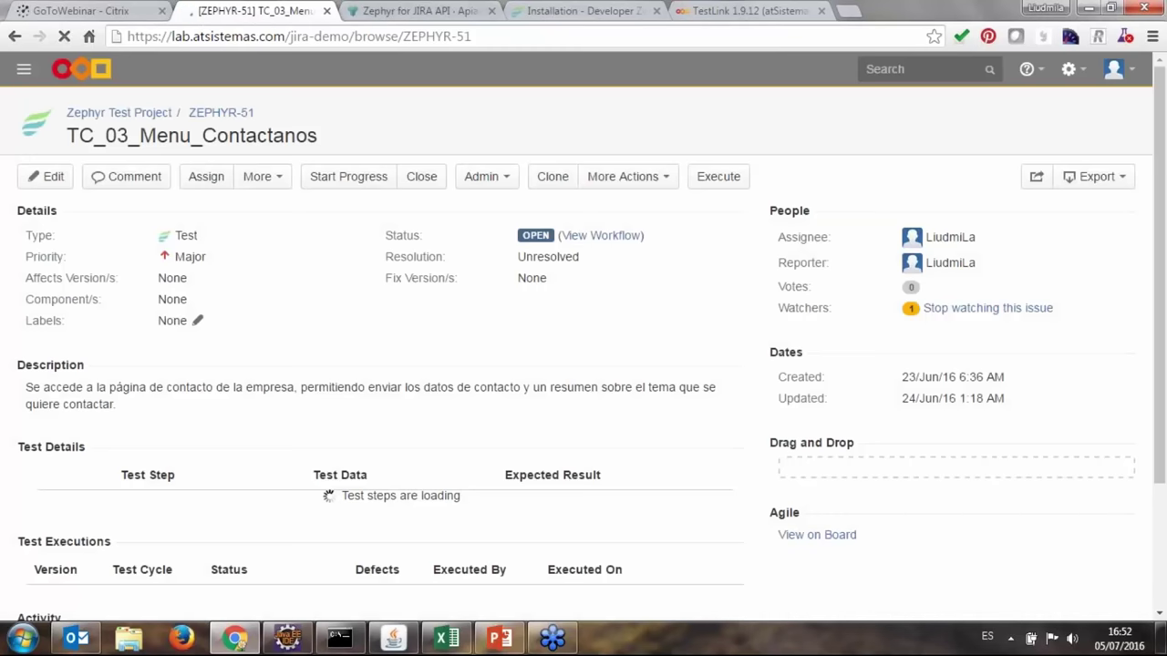
{"action": "scroll", "coordinate": [498, 409], "scroll_direction": "down", "scroll_amount": 3}
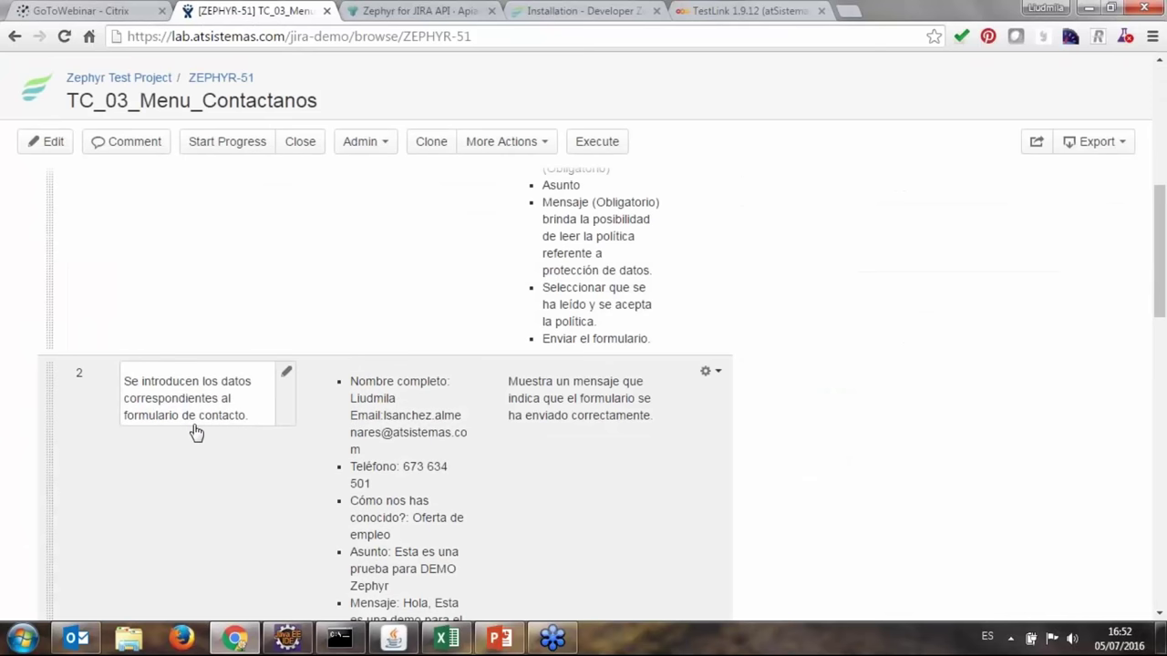
{"action": "scroll", "coordinate": [218, 411], "scroll_direction": "down", "scroll_amount": 1}
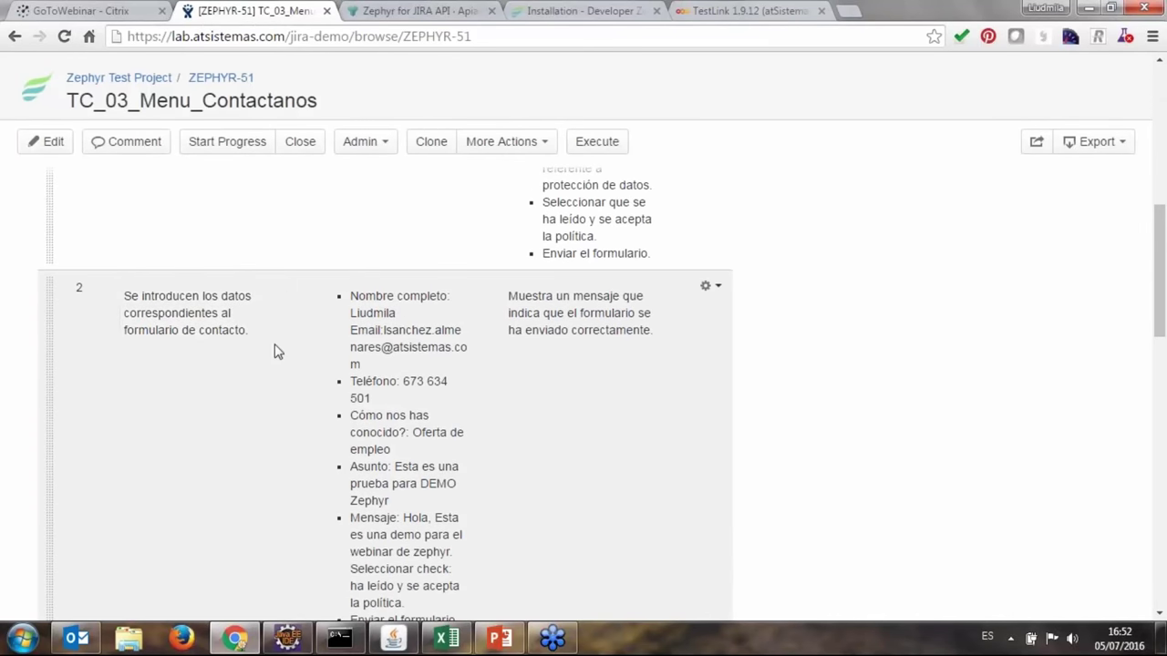
{"action": "scroll", "coordinate": [412, 334], "scroll_direction": "down", "scroll_amount": 2}
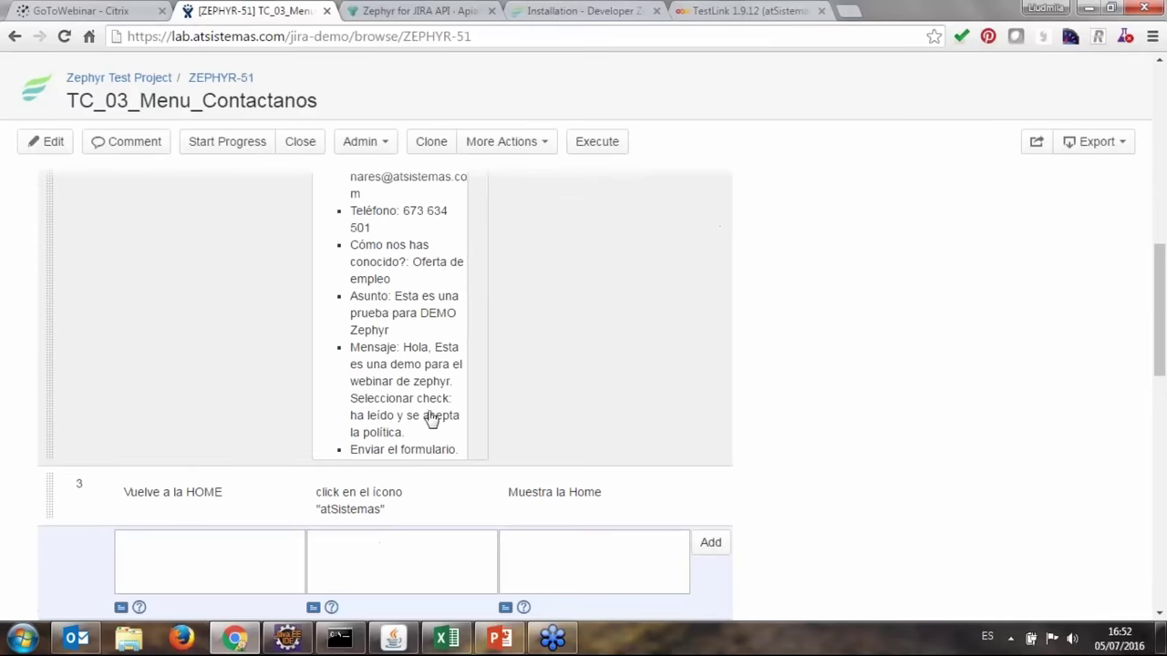
{"action": "scroll", "coordinate": [438, 454], "scroll_direction": "up", "scroll_amount": 2}
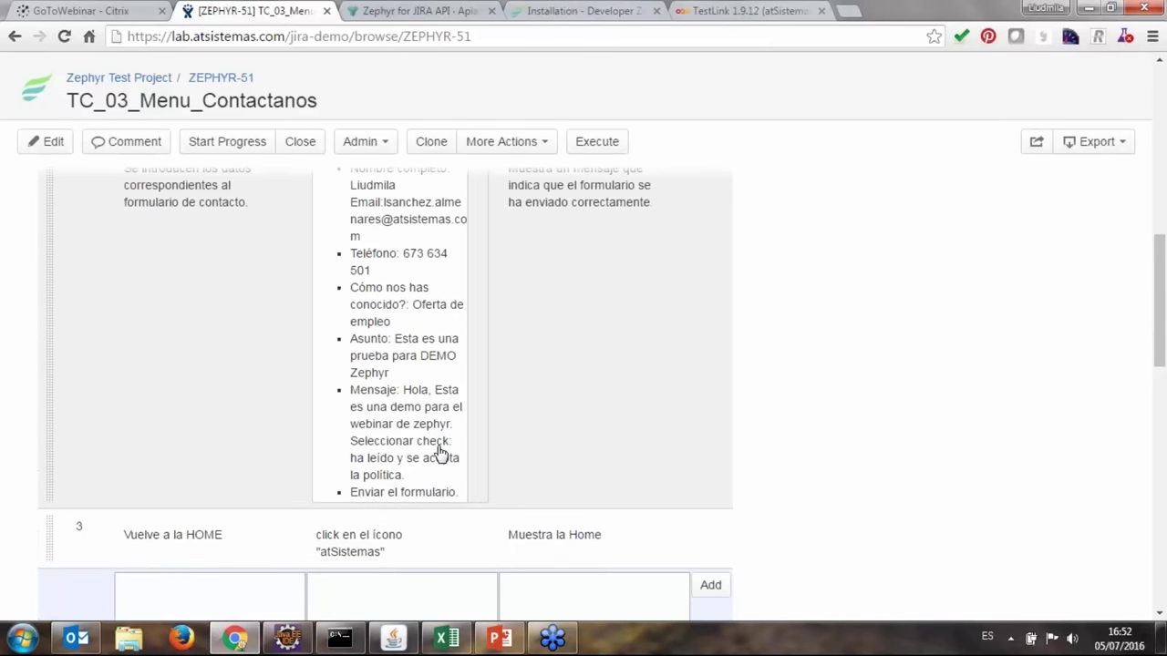
{"action": "scroll", "coordinate": [429, 511], "scroll_direction": "down", "scroll_amount": 1}
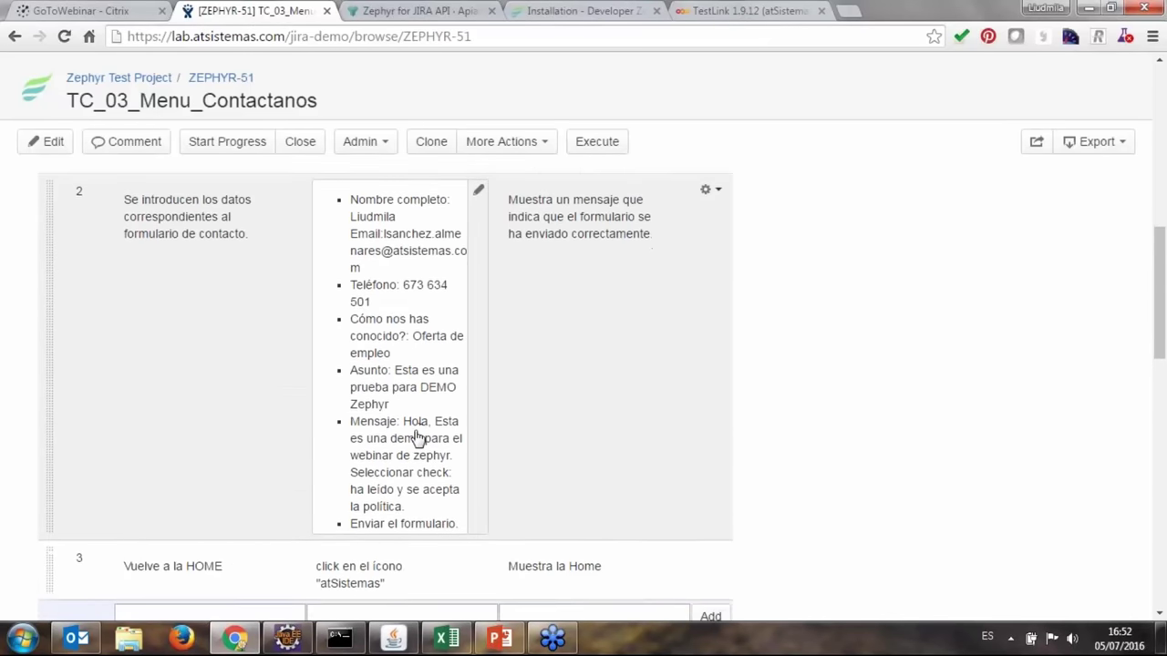
{"action": "scroll", "coordinate": [410, 474], "scroll_direction": "down", "scroll_amount": 1}
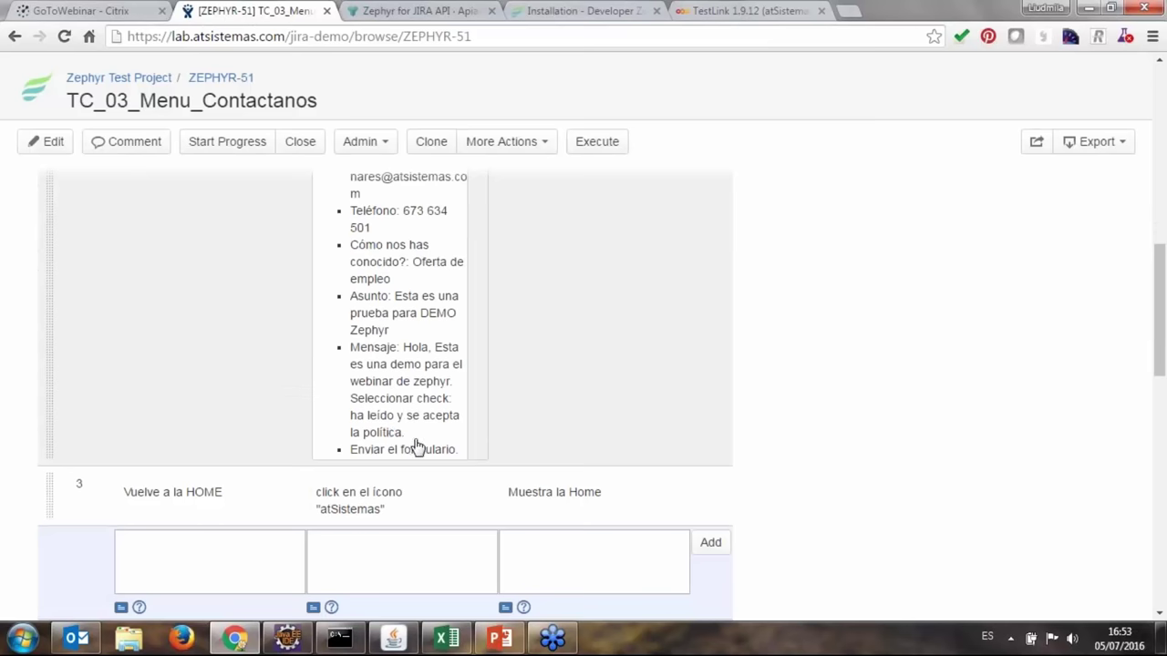
{"action": "scroll", "coordinate": [412, 447], "scroll_direction": "up", "scroll_amount": 1}
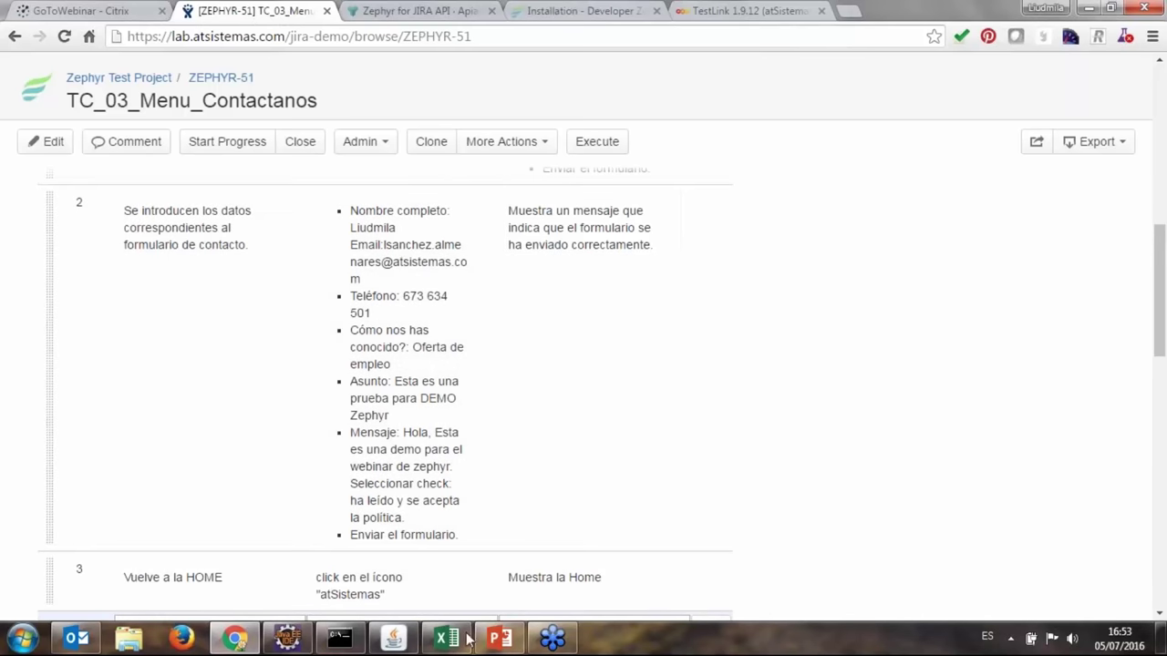
{"action": "left_click", "coordinate": [287, 638]}
Jump to verify_Send in TC_03_Menu_Contactanos.java and select its expected confirmation message.
{"action": "left_click", "coordinate": [582, 173]}
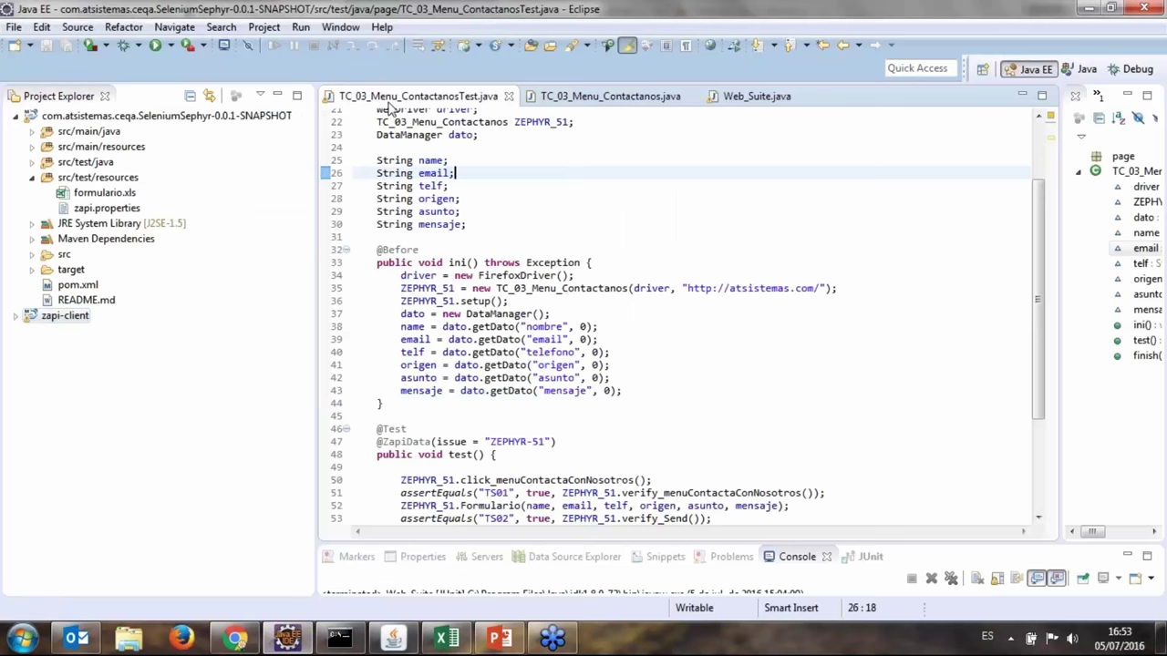
{"action": "scroll", "coordinate": [631, 378], "scroll_direction": "down", "scroll_amount": 3}
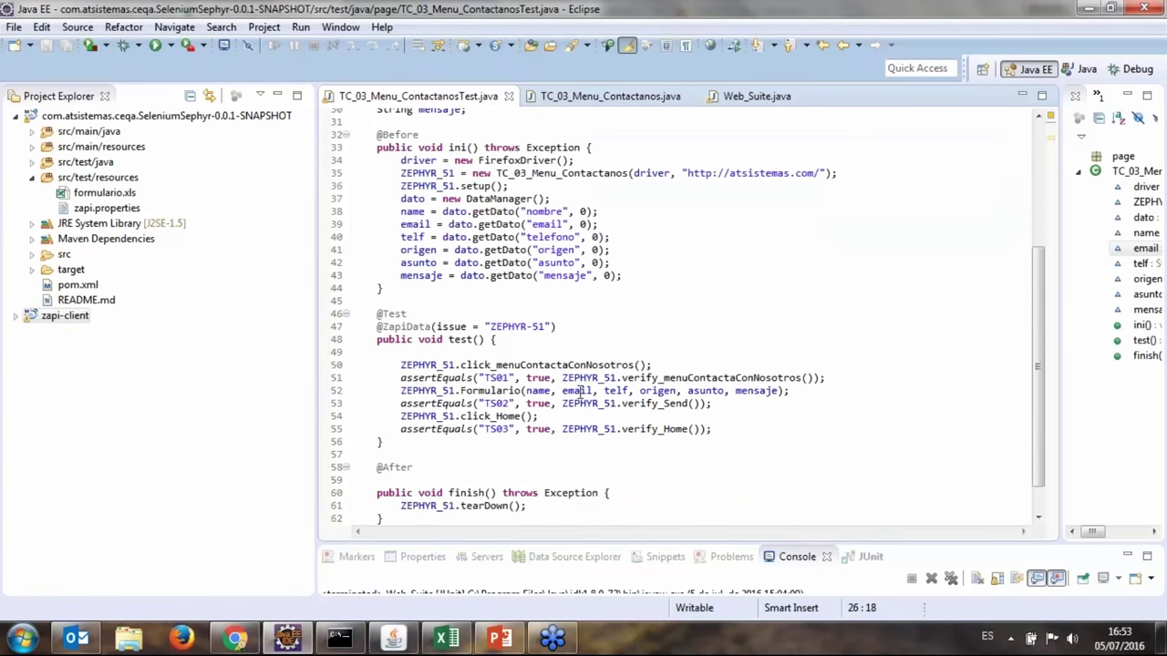
{"action": "left_click", "coordinate": [655, 407], "text": "ctrl"}
{"action": "left_click", "coordinate": [432, 377]}
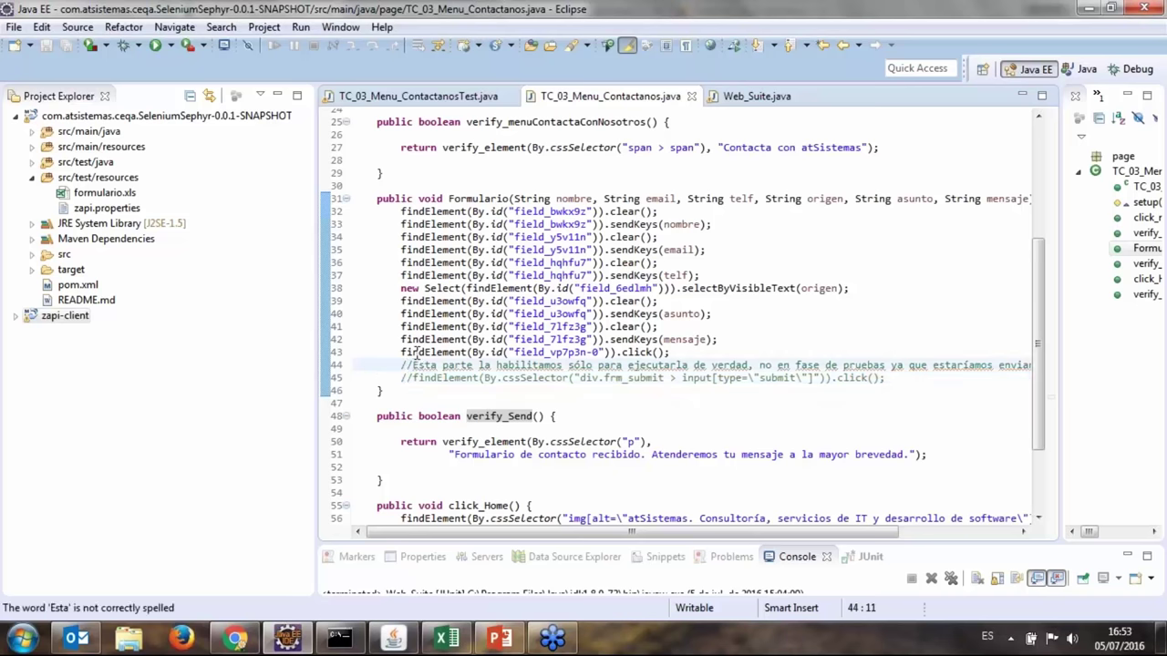
{"action": "scroll", "coordinate": [772, 379], "scroll_direction": "down", "scroll_amount": 1}
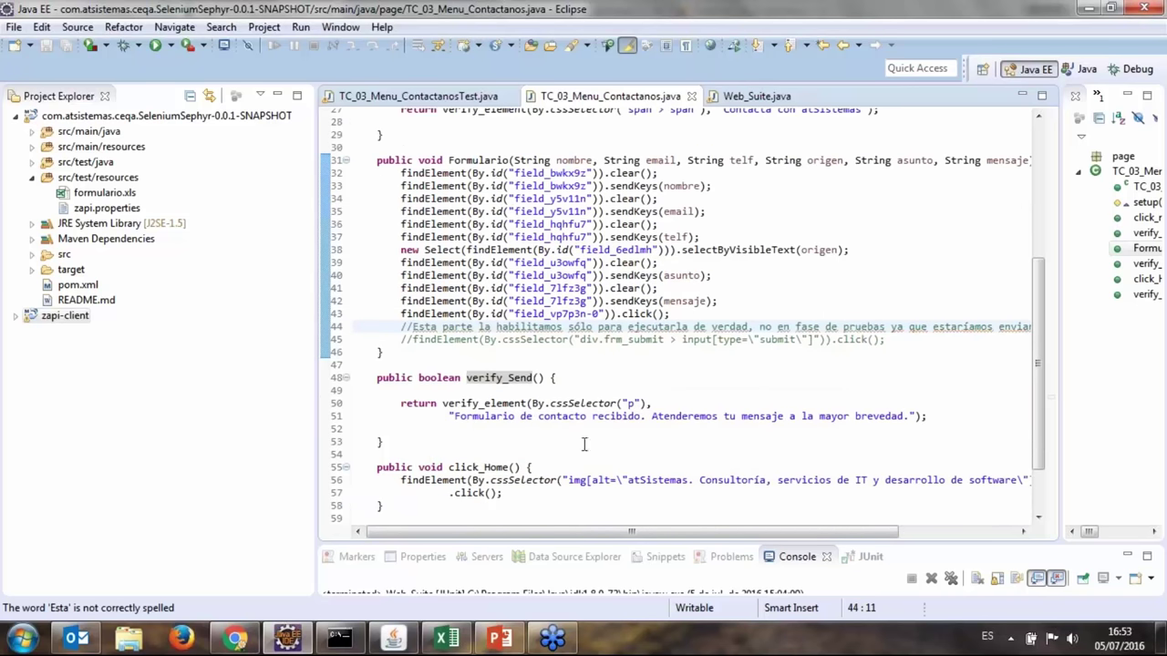
{"action": "left_click_drag", "start_coordinate": [462, 418], "coordinate": [899, 417]}
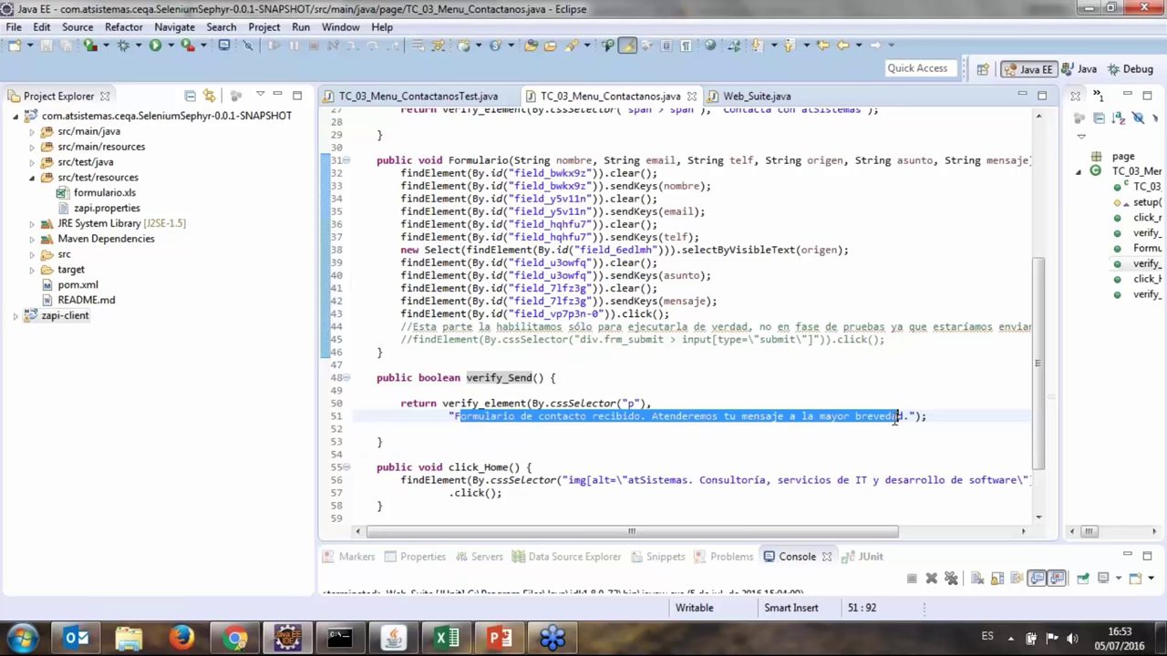
{"action": "left_click", "coordinate": [1093, 8]}
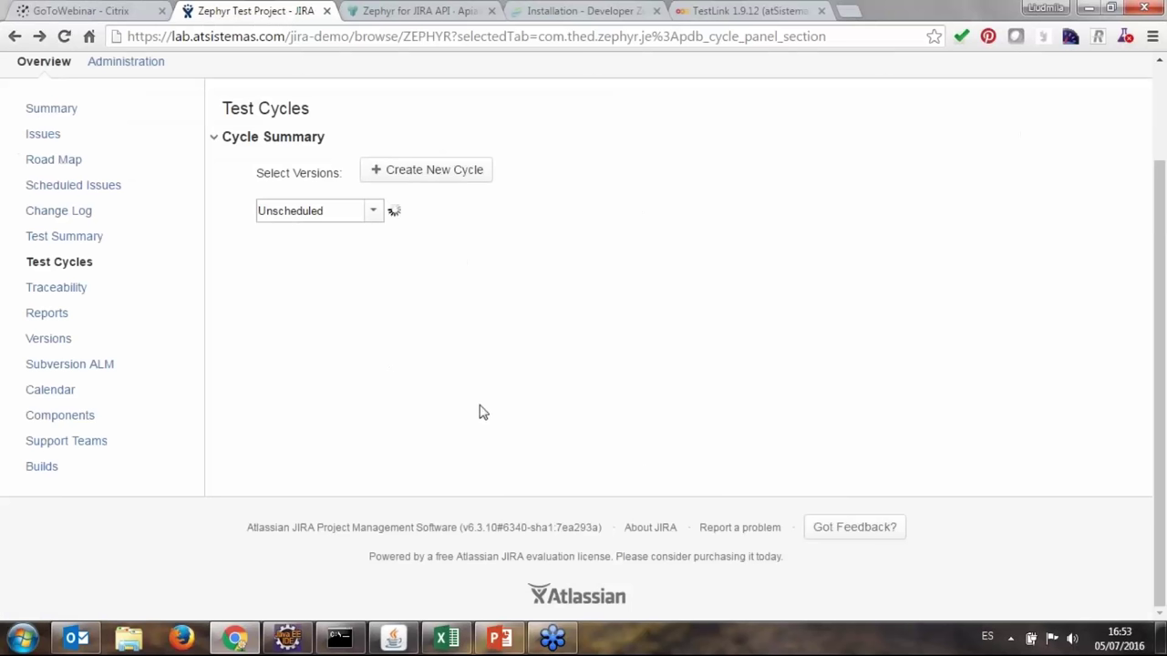
Scroll to the Jul 05 16:48:27 cycle's executions, showing TC_03_Menu_Contactanos as FAIL.
{"action": "scroll", "coordinate": [482, 410], "scroll_direction": "down", "scroll_amount": 2}
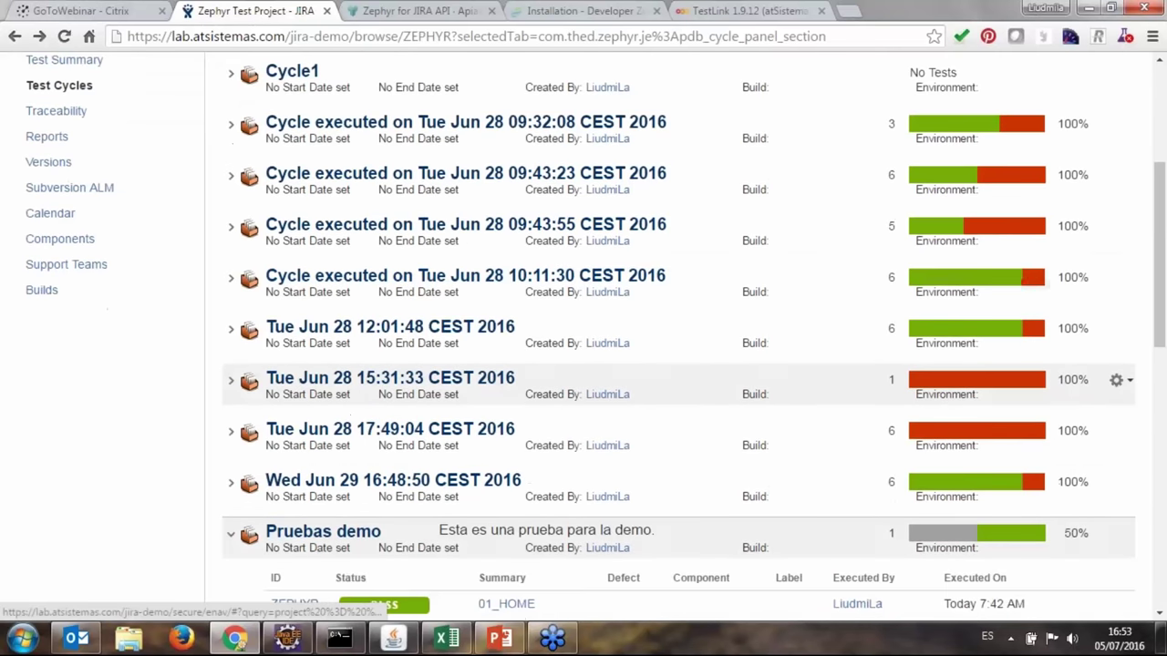
{"action": "scroll", "coordinate": [679, 365], "scroll_direction": "down", "scroll_amount": 5}
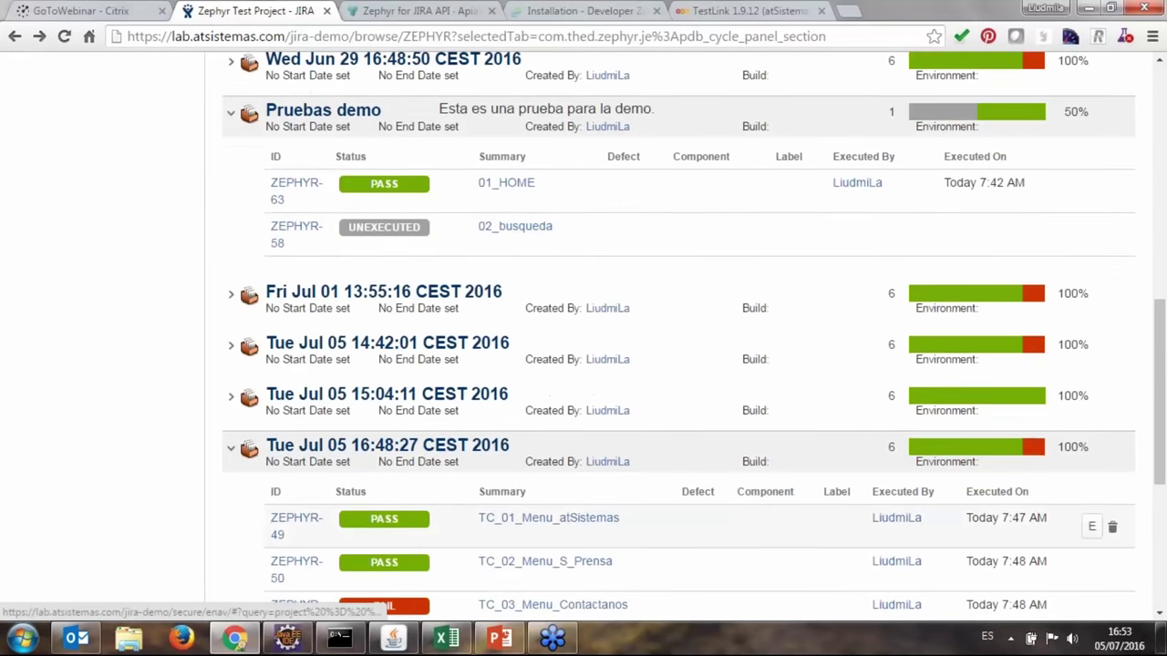
{"action": "scroll", "coordinate": [584, 365], "scroll_direction": "down", "scroll_amount": 2}
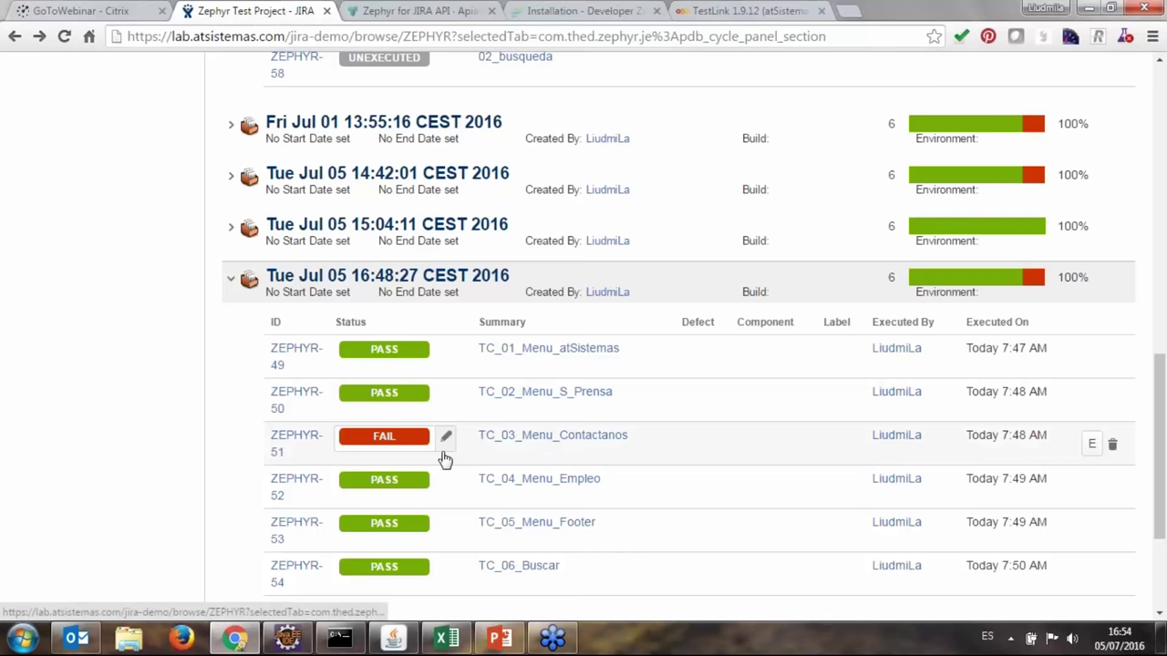
Open the Execute Test page of the failed TC_03_Menu_Contactanos execution.
{"action": "left_click", "coordinate": [1094, 444]}
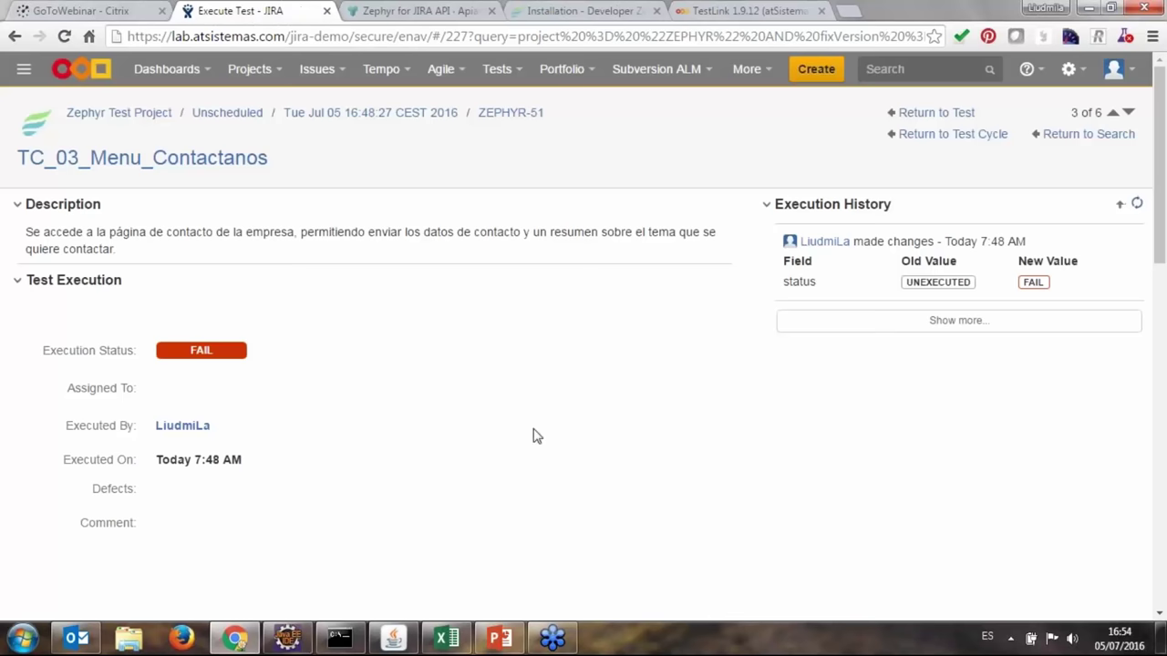
{"action": "scroll", "coordinate": [536, 434], "scroll_direction": "down", "scroll_amount": 2}
{"action": "scroll", "coordinate": [536, 434], "scroll_direction": "down", "scroll_amount": 5}
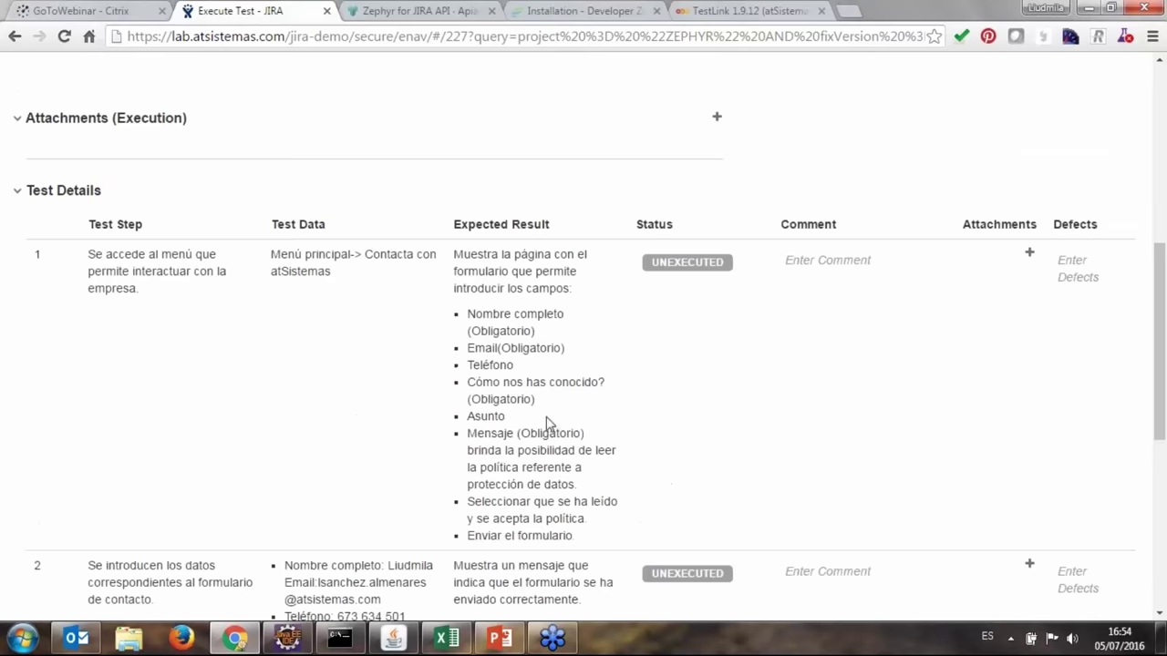
{"action": "scroll", "coordinate": [545, 424], "scroll_direction": "down", "scroll_amount": 2}
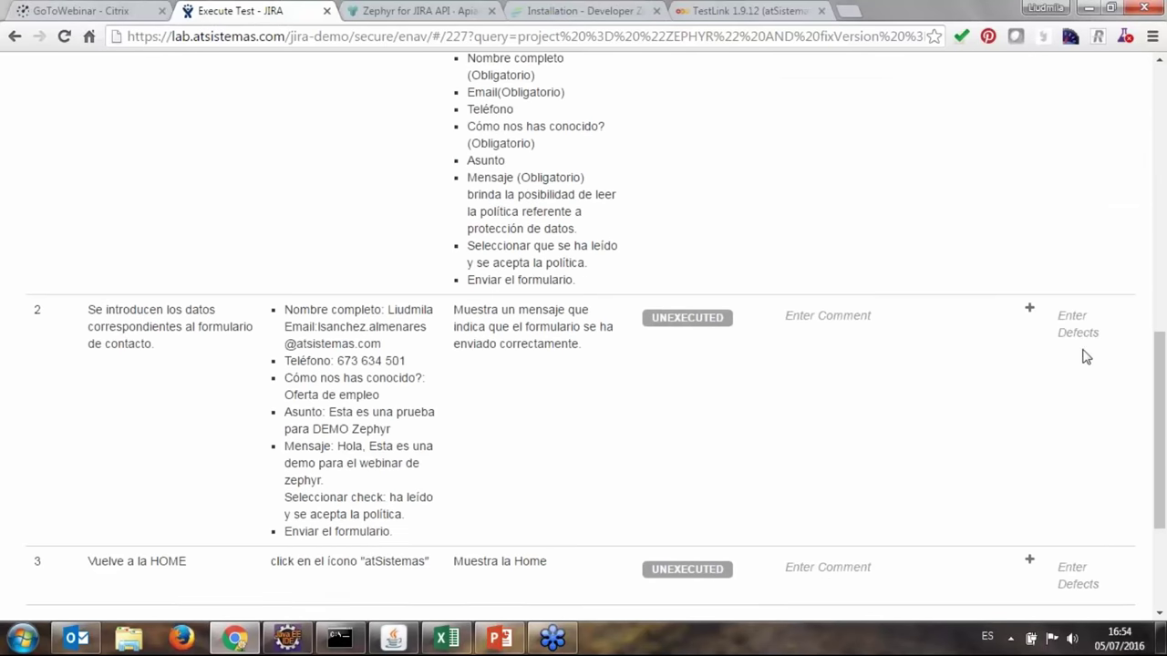
Link existing issue ZEPHYR-62 'No se puede comprobar el envio' as step 2's defect.
{"action": "left_click", "coordinate": [1072, 321]}
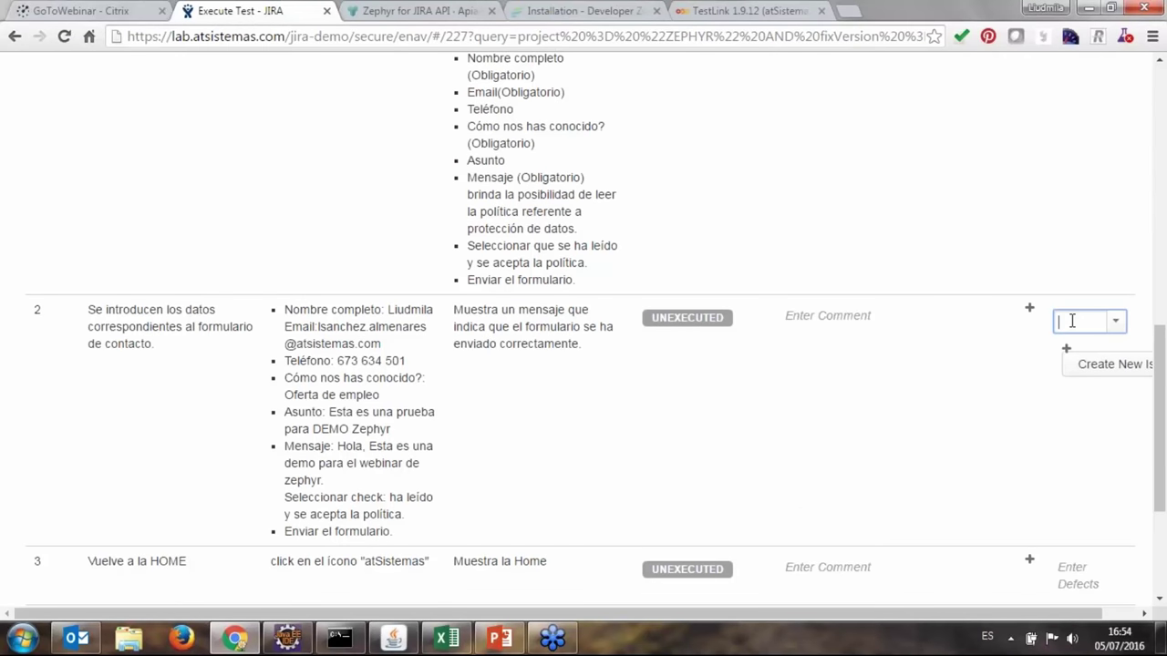
{"action": "left_click_drag", "start_coordinate": [1072, 321], "coordinate": [1092, 612]}
{"action": "left_click", "coordinate": [1055, 335]}
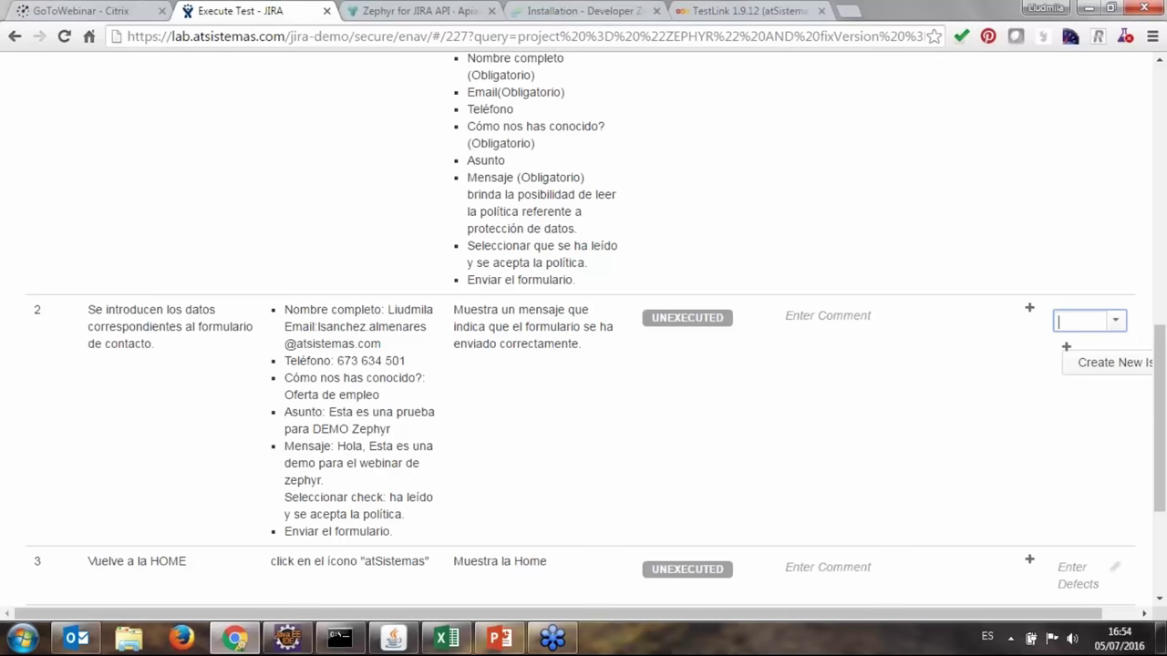
{"action": "left_click_drag", "start_coordinate": [1062, 618], "coordinate": [1098, 618]}
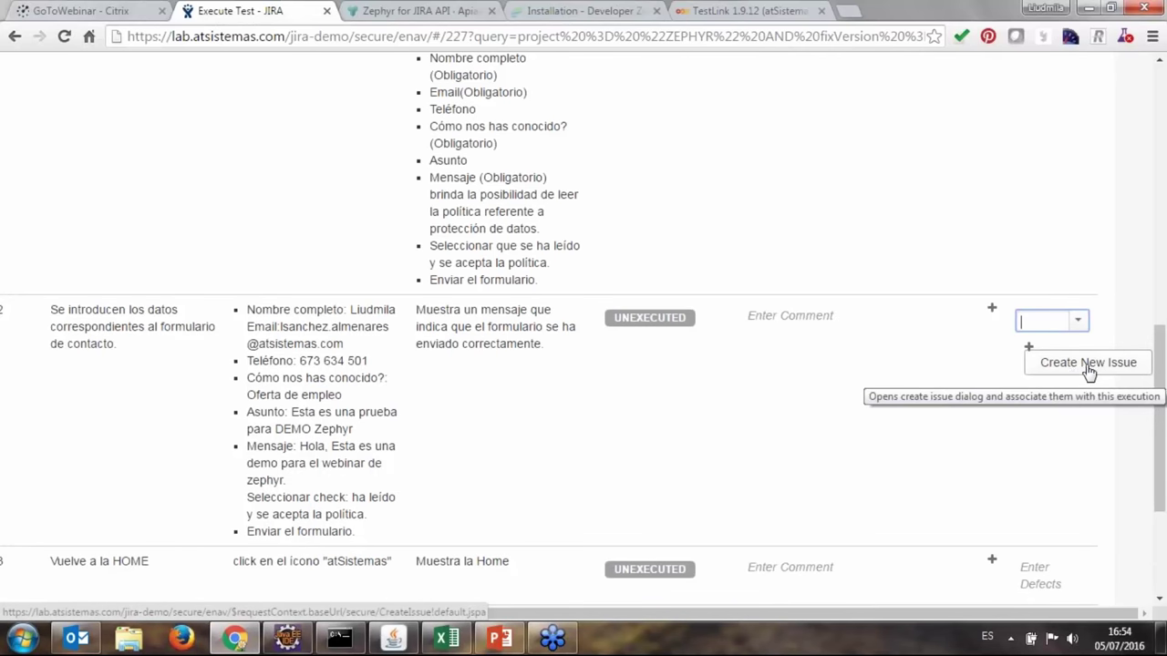
{"action": "left_click", "coordinate": [1028, 346]}
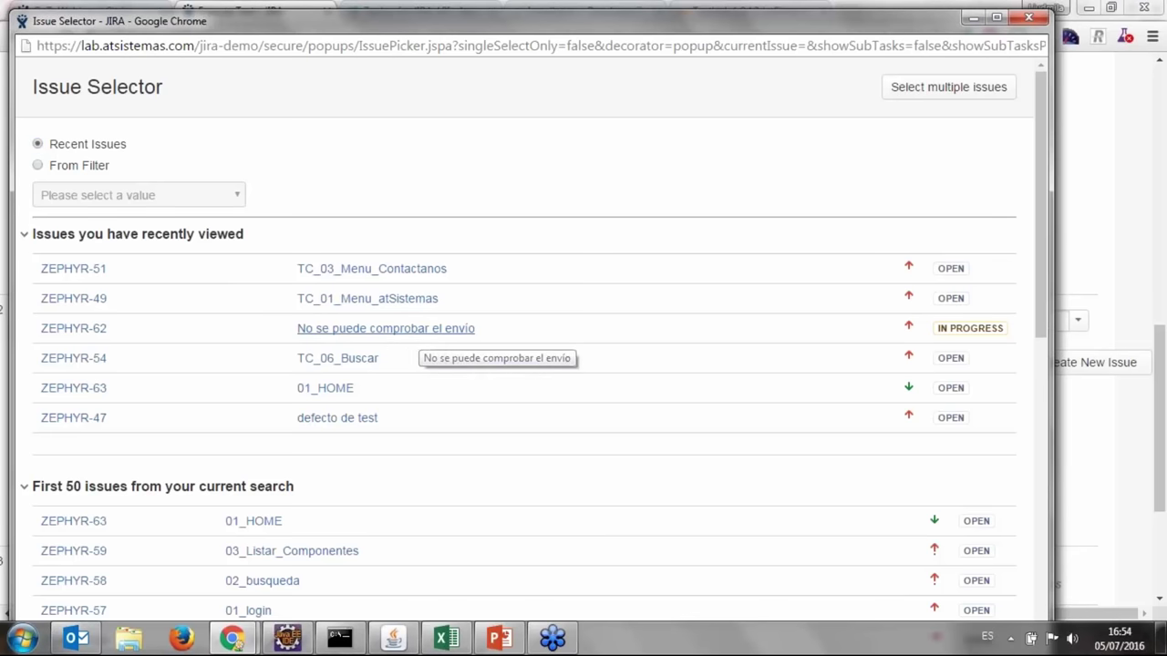
{"action": "left_click", "coordinate": [422, 337]}
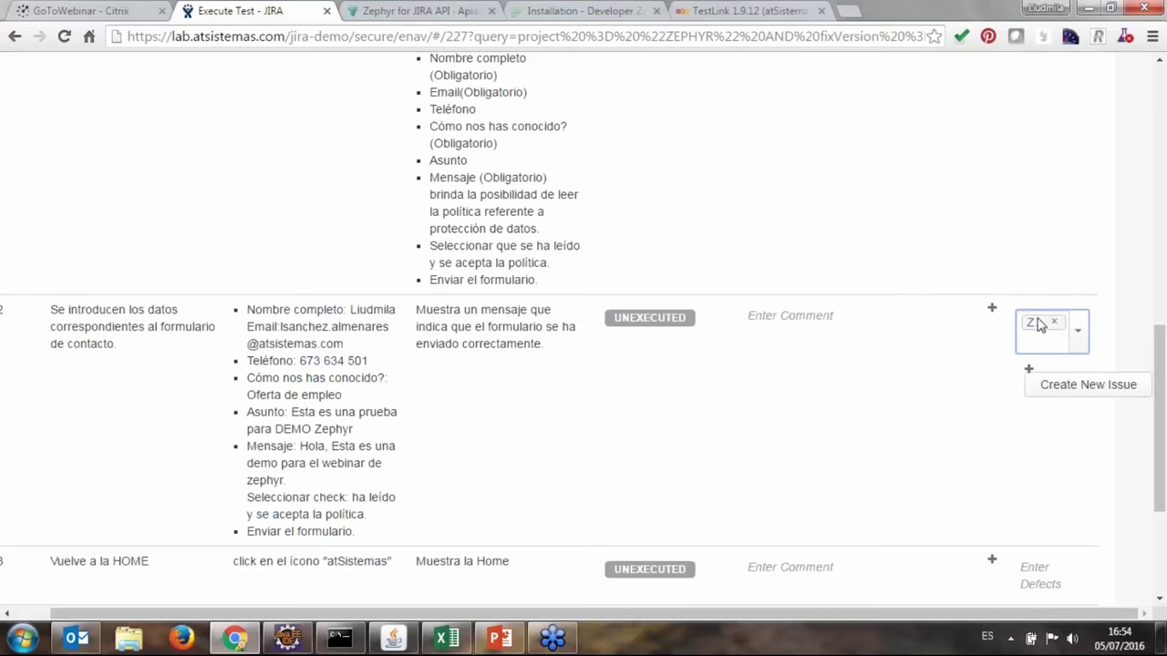
{"action": "scroll", "coordinate": [1027, 331], "scroll_direction": "up", "scroll_amount": 7}
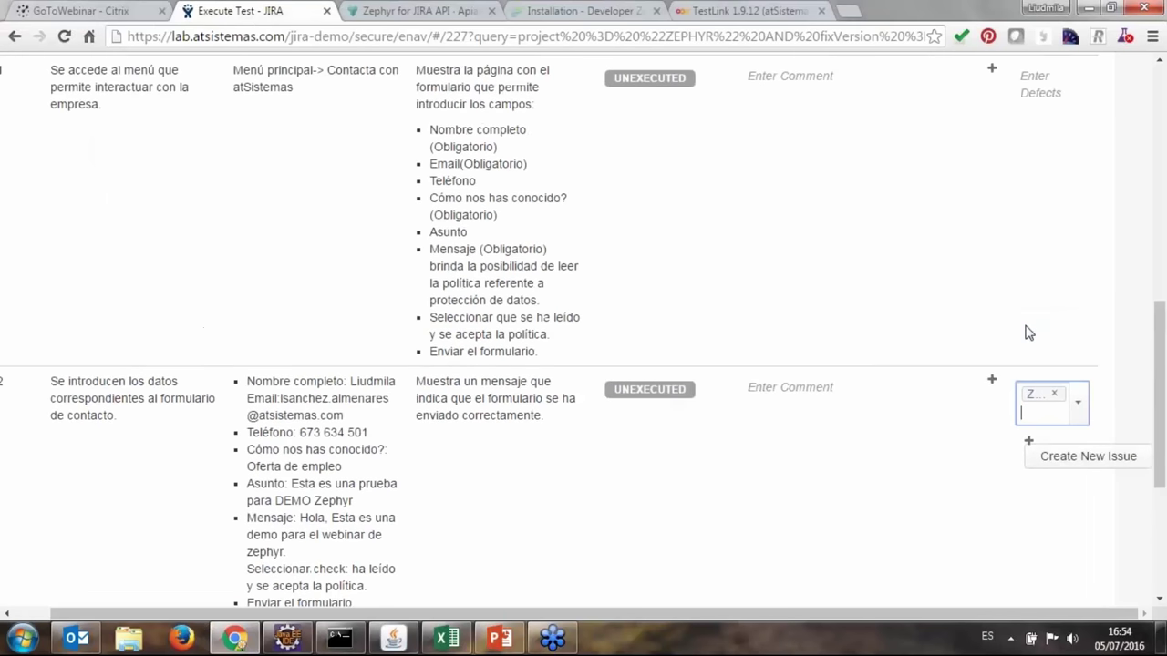
{"action": "scroll", "coordinate": [1015, 341], "scroll_direction": "up", "scroll_amount": 4}
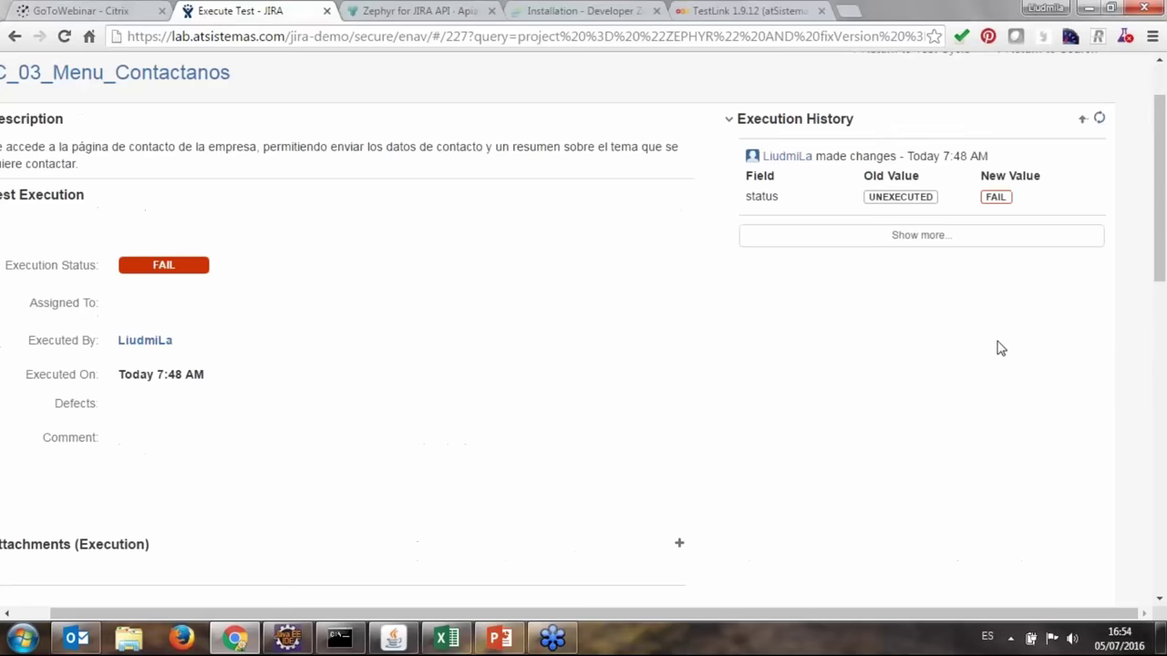
Return to the Test Cycles list and check TC_03_Menu_Contactanos's 0|1 defect count.
{"action": "left_click", "coordinate": [373, 124]}
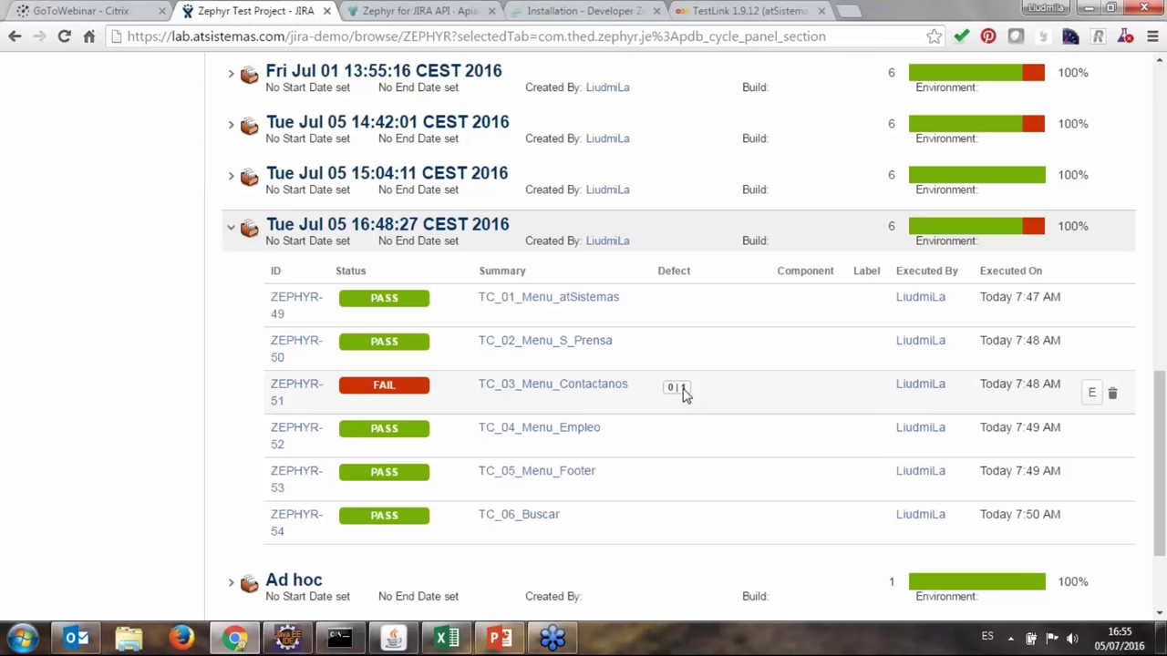
{"action": "mouse_move", "coordinate": [684, 392]}
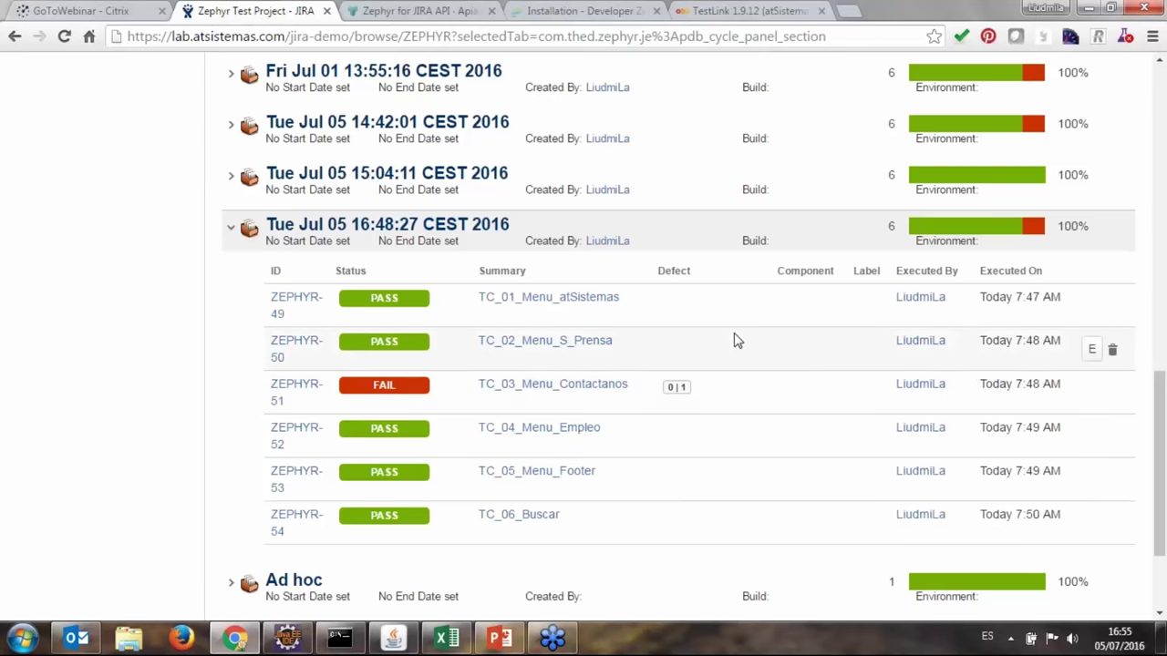
Switch to the Zephyr for JIRA API docs and scroll through the overview.
{"action": "left_click", "coordinate": [590, 12]}
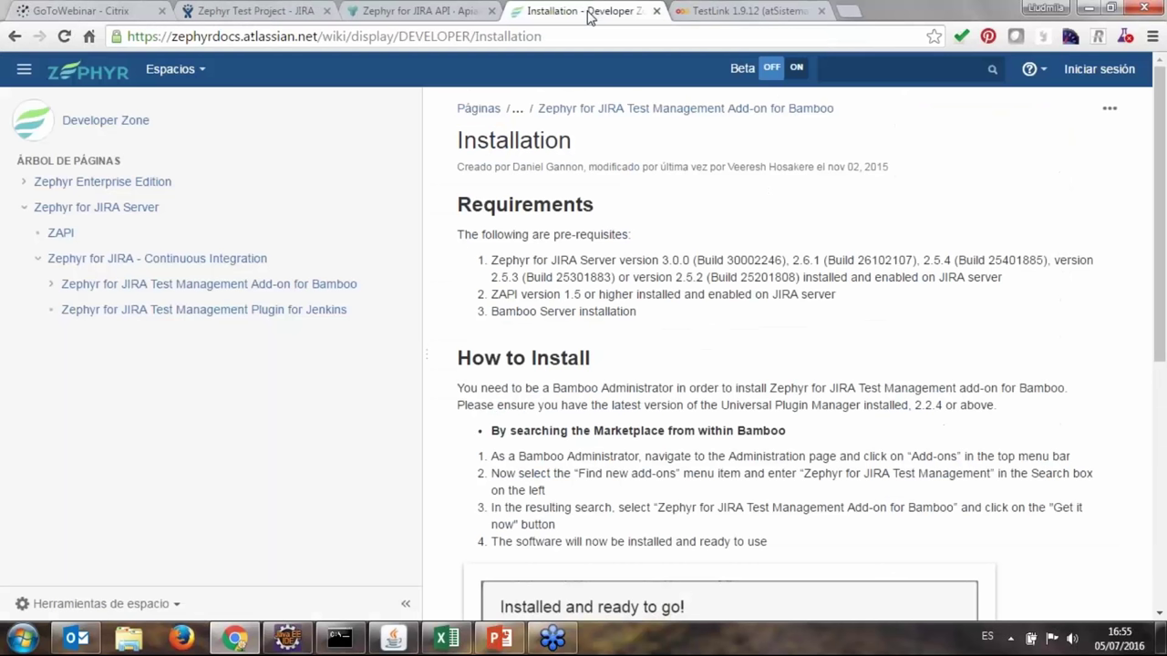
{"action": "left_click", "coordinate": [409, 11]}
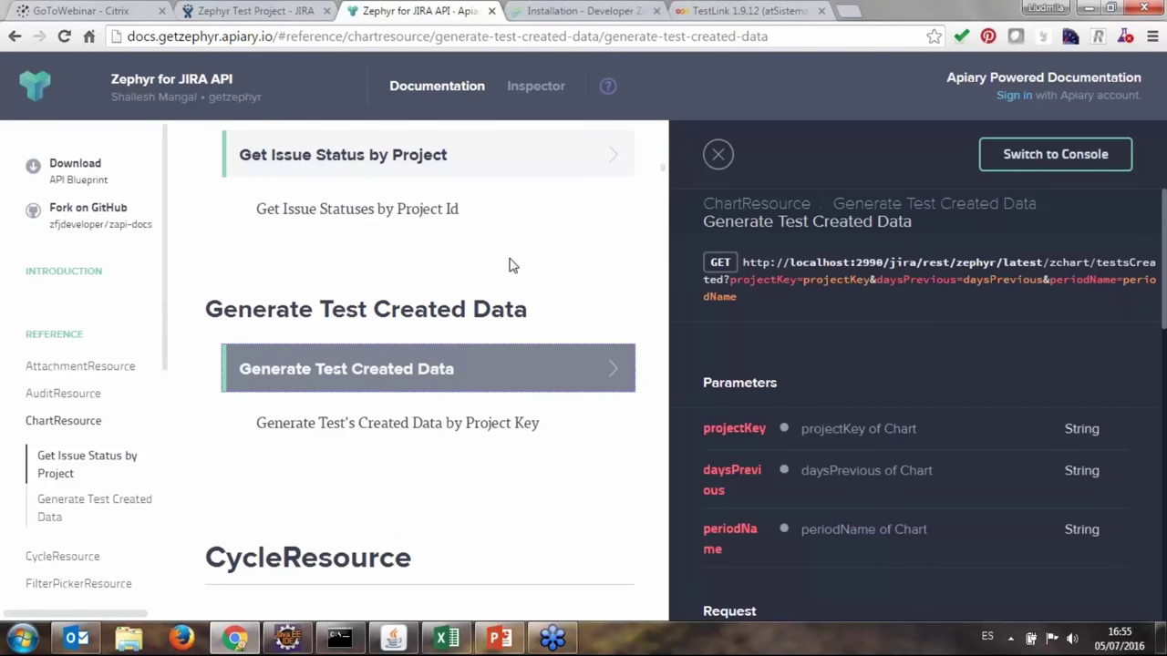
{"action": "scroll", "coordinate": [118, 338], "scroll_direction": "down", "scroll_amount": 1}
{"action": "scroll", "coordinate": [118, 338], "scroll_direction": "up", "scroll_amount": 1}
{"action": "scroll", "coordinate": [178, 191], "scroll_direction": "down", "scroll_amount": 3}
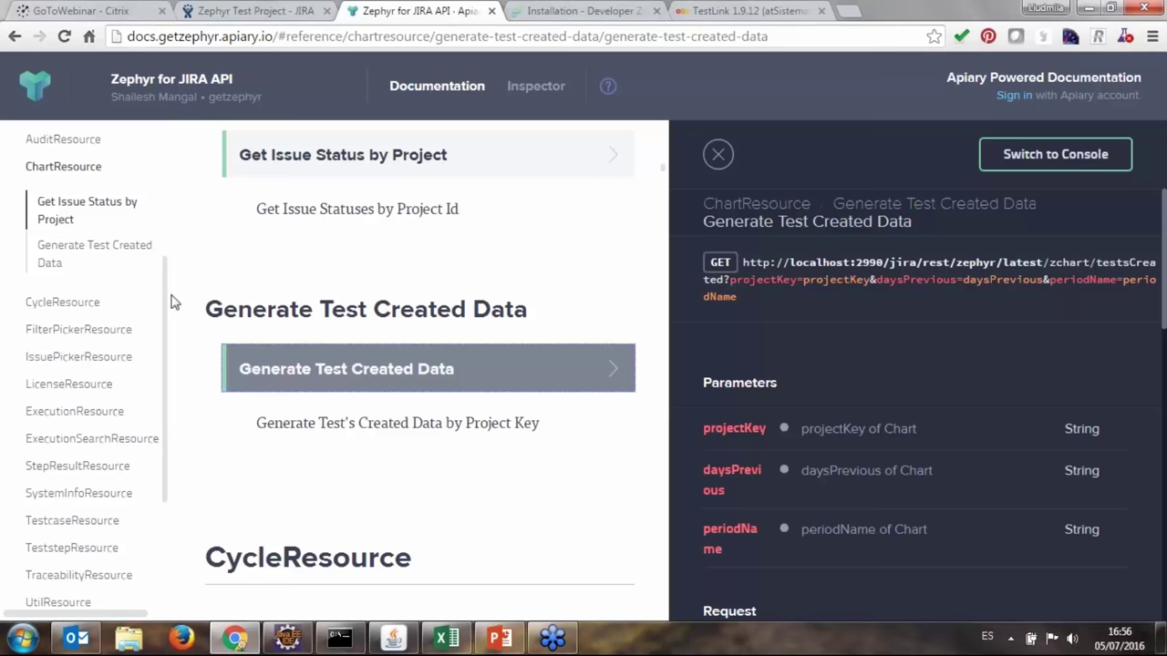
{"action": "scroll", "coordinate": [167, 301], "scroll_direction": "down", "scroll_amount": 1}
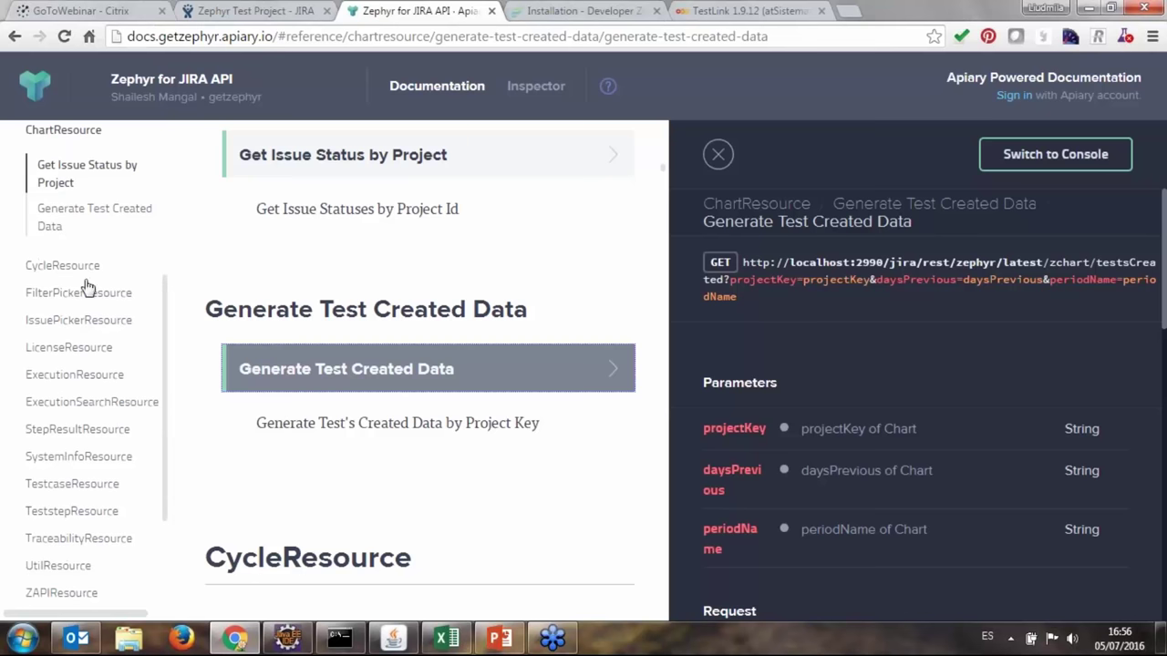
Navigate past CycleResource to the ExecutionResource Create New Execution section.
{"action": "left_click", "coordinate": [38, 266]}
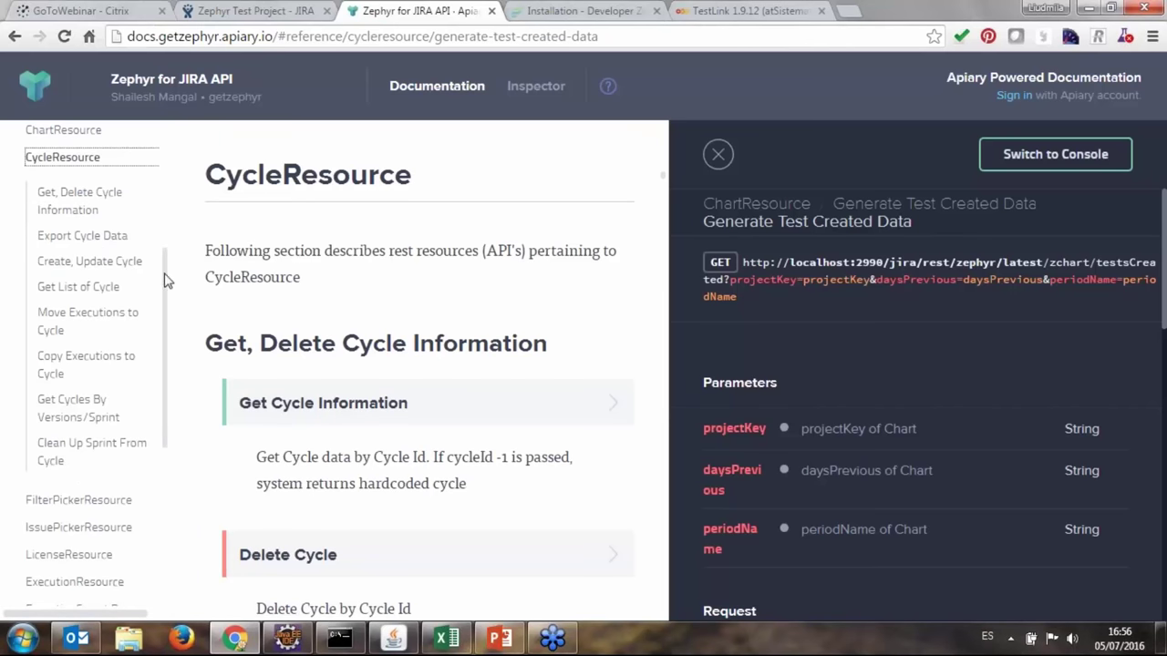
{"action": "scroll", "coordinate": [166, 369], "scroll_direction": "down", "scroll_amount": 3}
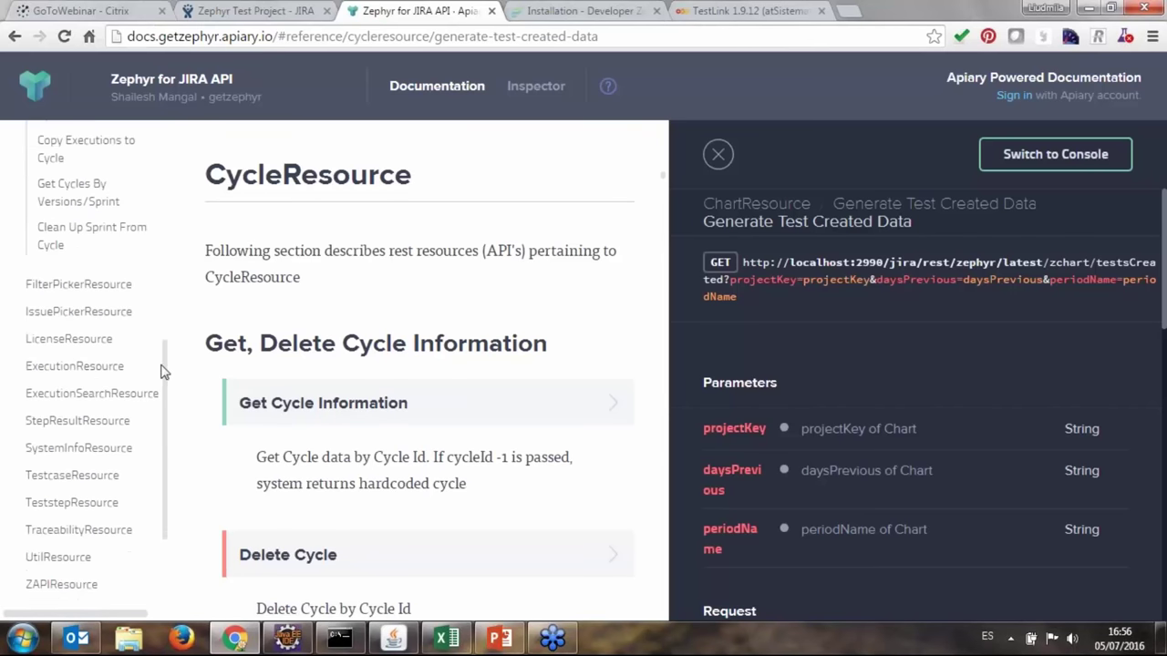
{"action": "left_click", "coordinate": [106, 367]}
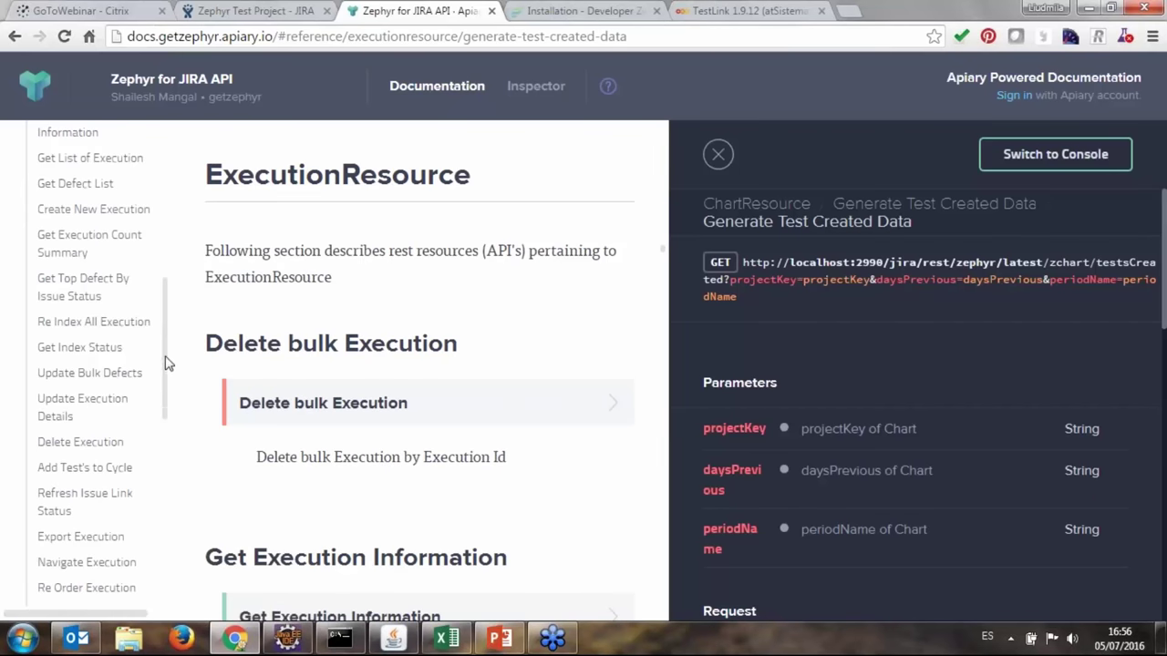
{"action": "left_click", "coordinate": [94, 209]}
Review the POST /rest/zephyr/latest/execution URL, request and response, then return to JIRA.
{"action": "left_click", "coordinate": [331, 244]}
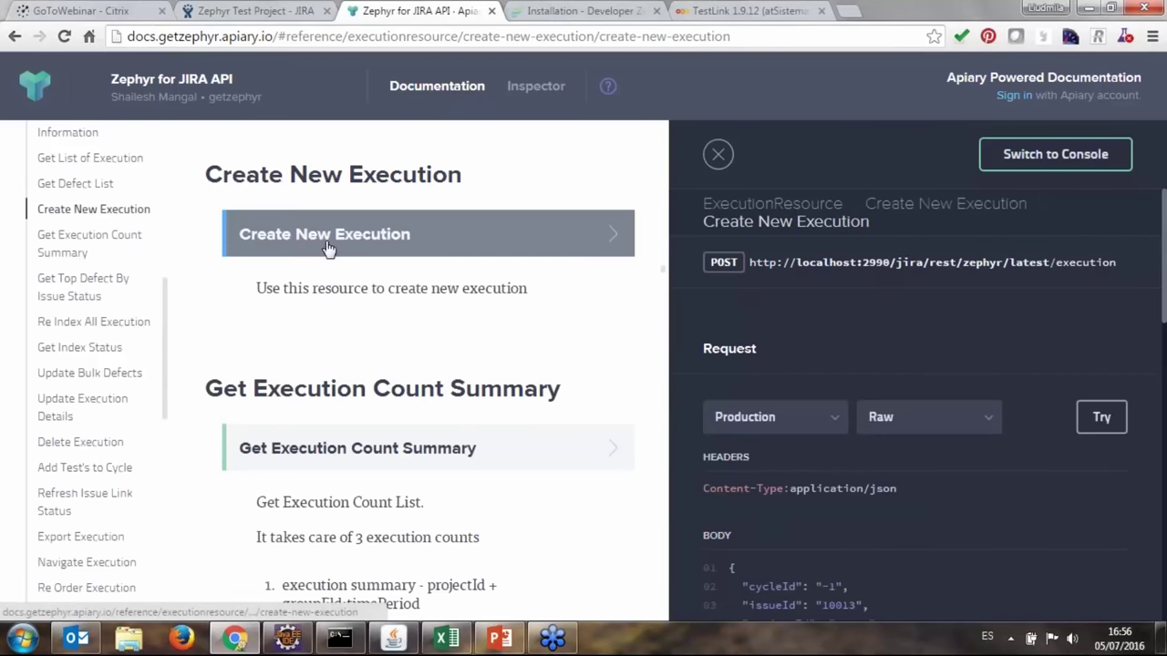
{"action": "left_click_drag", "start_coordinate": [791, 262], "coordinate": [1164, 321]}
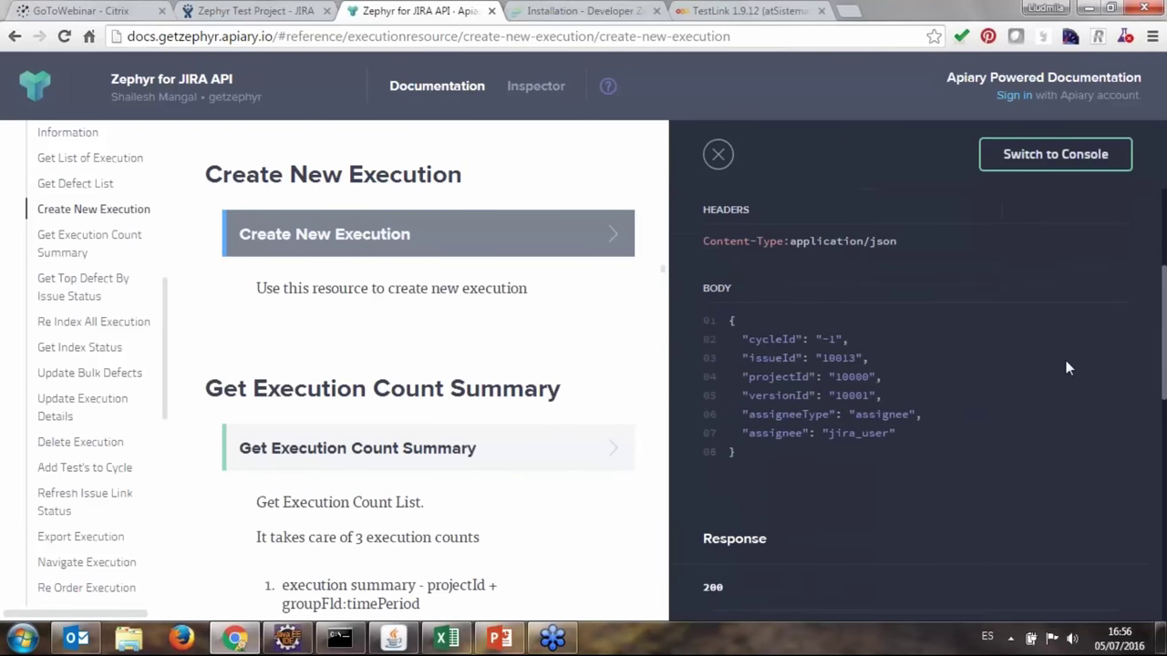
{"action": "scroll", "coordinate": [826, 330], "scroll_direction": "up", "scroll_amount": 3}
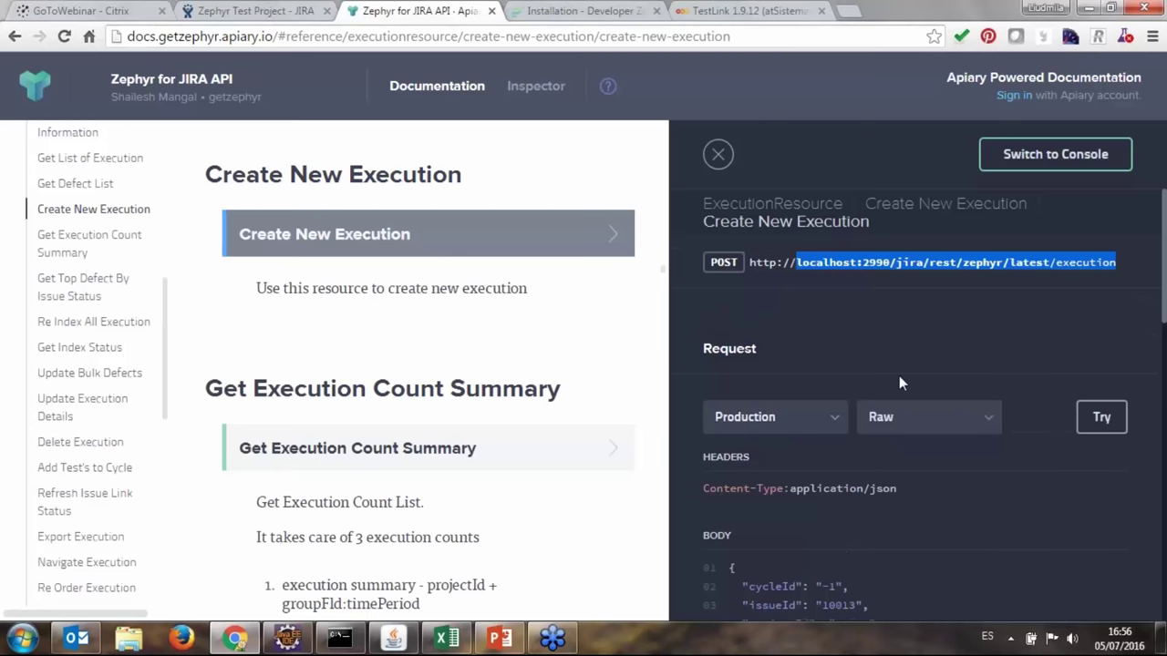
{"action": "scroll", "coordinate": [899, 377], "scroll_direction": "down", "scroll_amount": 10}
{"action": "scroll", "coordinate": [900, 380], "scroll_direction": "down", "scroll_amount": 2}
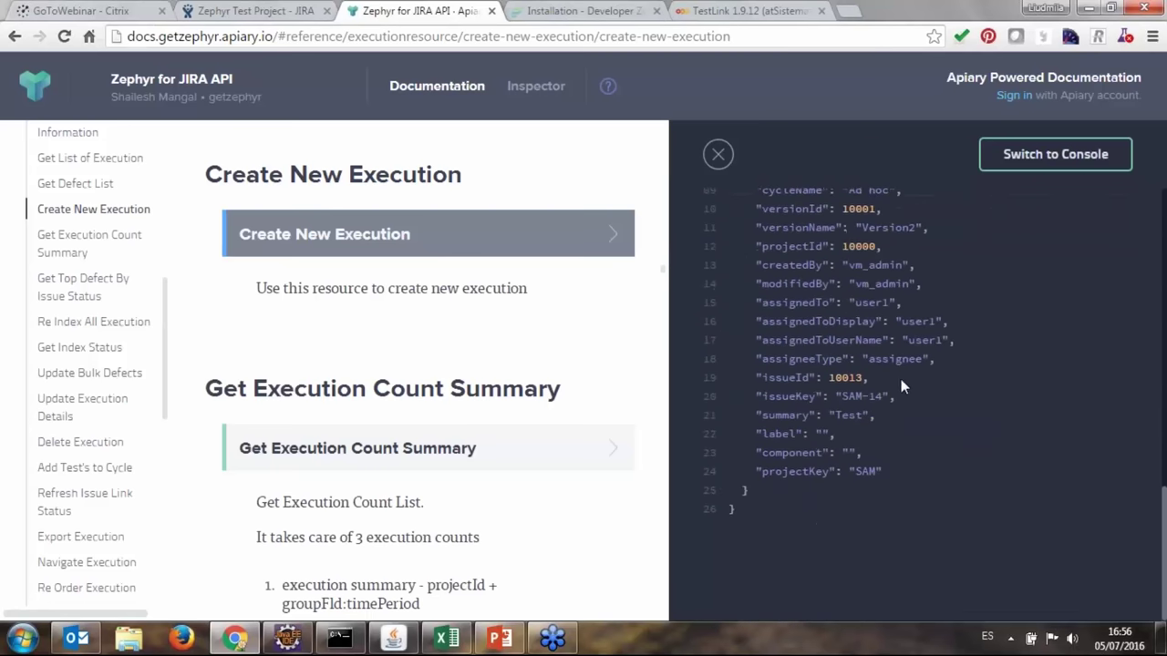
{"action": "scroll", "coordinate": [910, 388], "scroll_direction": "up", "scroll_amount": 8}
{"action": "scroll", "coordinate": [912, 423], "scroll_direction": "up", "scroll_amount": 3}
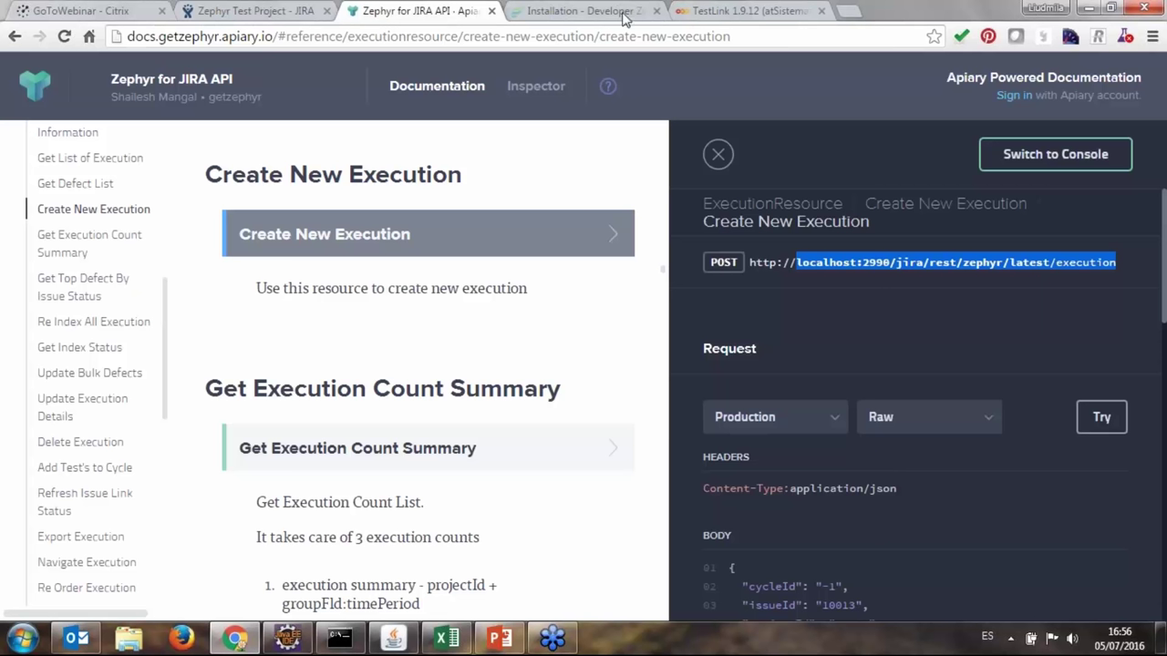
{"action": "left_click", "coordinate": [264, 10]}
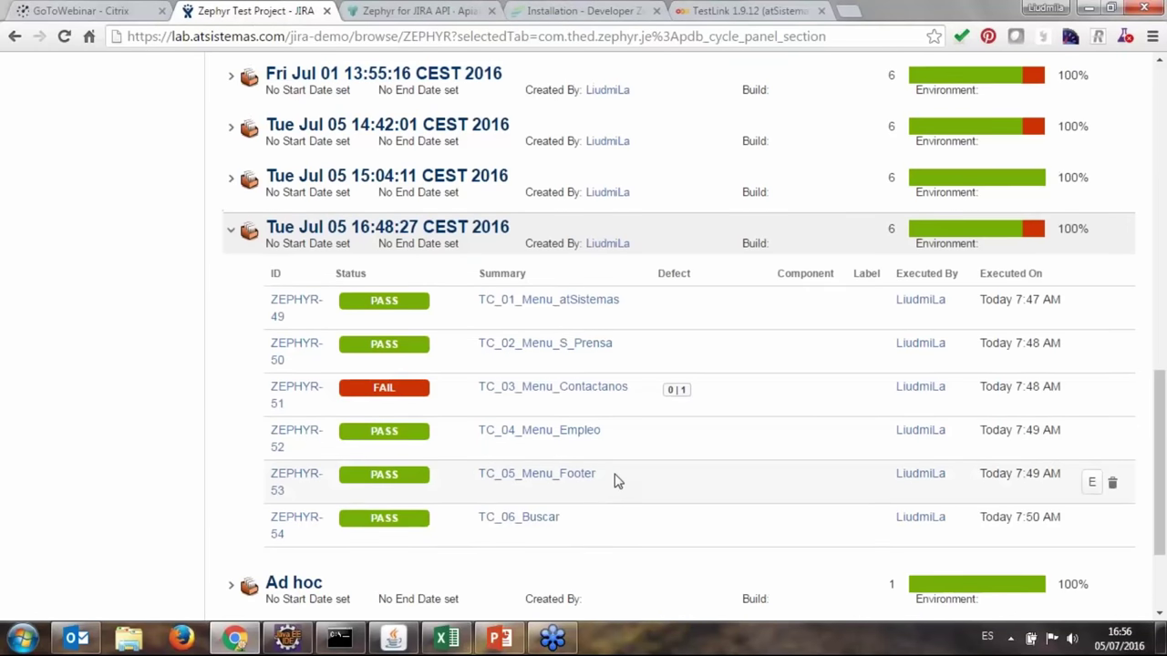
Check the expanded cycles' pass/fail results, then bring up the Dashboards list.
{"action": "scroll", "coordinate": [613, 479], "scroll_direction": "up", "scroll_amount": 6}
{"action": "scroll", "coordinate": [616, 467], "scroll_direction": "down", "scroll_amount": 1}
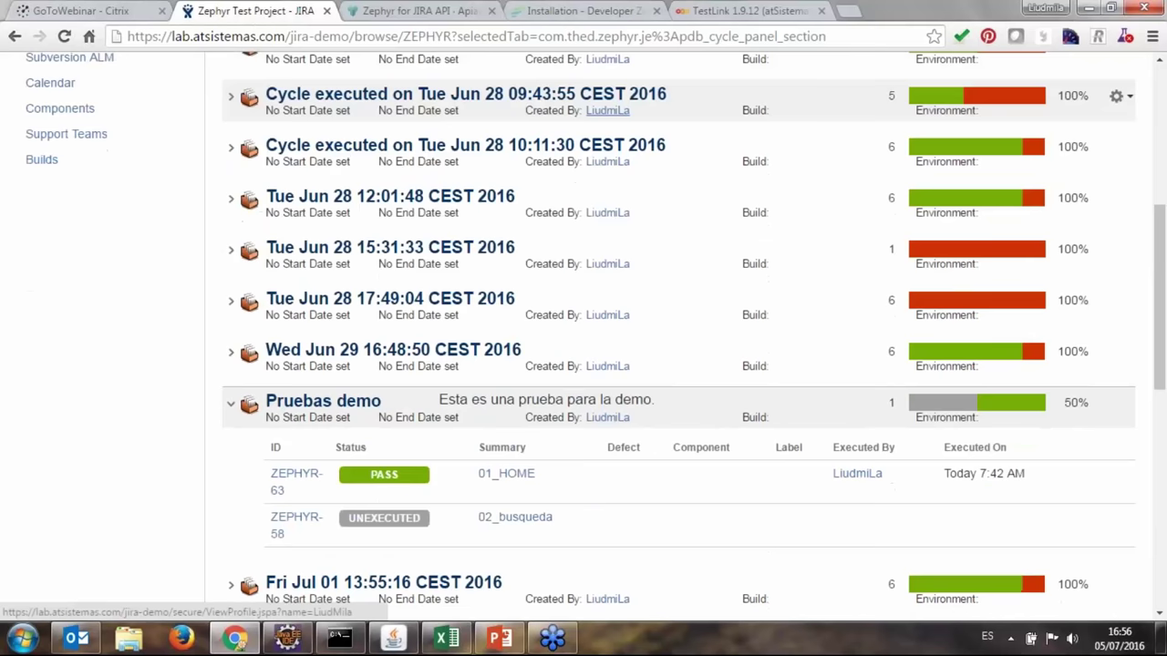
{"action": "scroll", "coordinate": [365, 273], "scroll_direction": "down", "scroll_amount": 9}
{"action": "scroll", "coordinate": [431, 411], "scroll_direction": "up", "scroll_amount": 12}
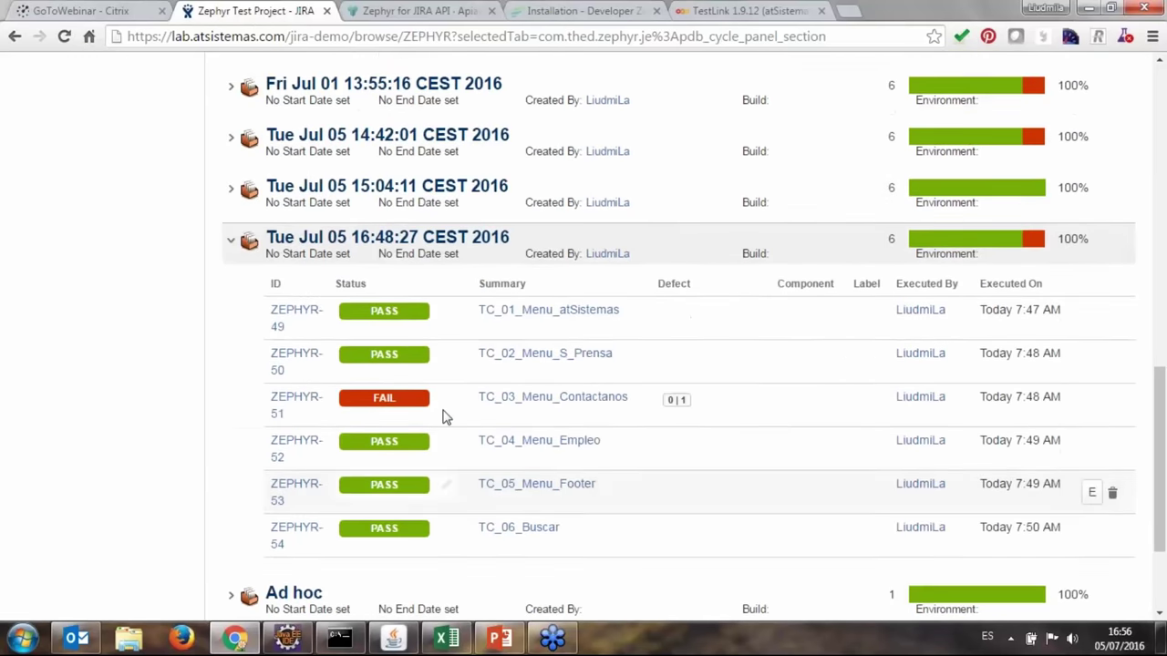
{"action": "scroll", "coordinate": [464, 339], "scroll_direction": "down", "scroll_amount": 6}
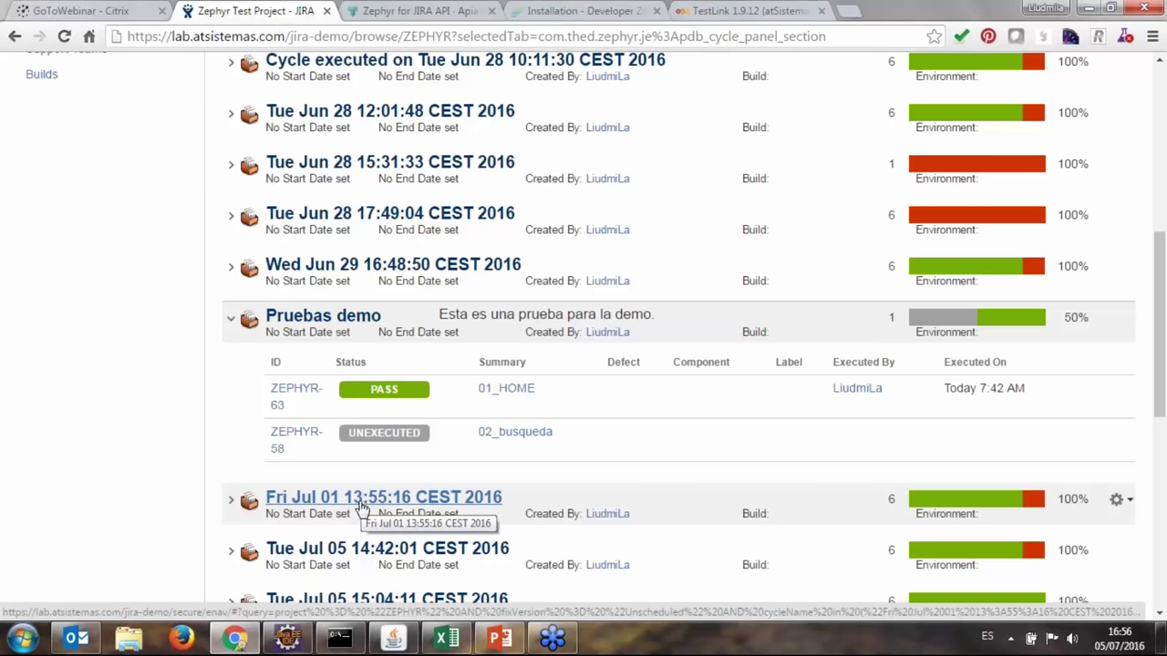
{"action": "scroll", "coordinate": [363, 501], "scroll_direction": "down", "scroll_amount": 4}
{"action": "scroll", "coordinate": [310, 515], "scroll_direction": "down", "scroll_amount": 3}
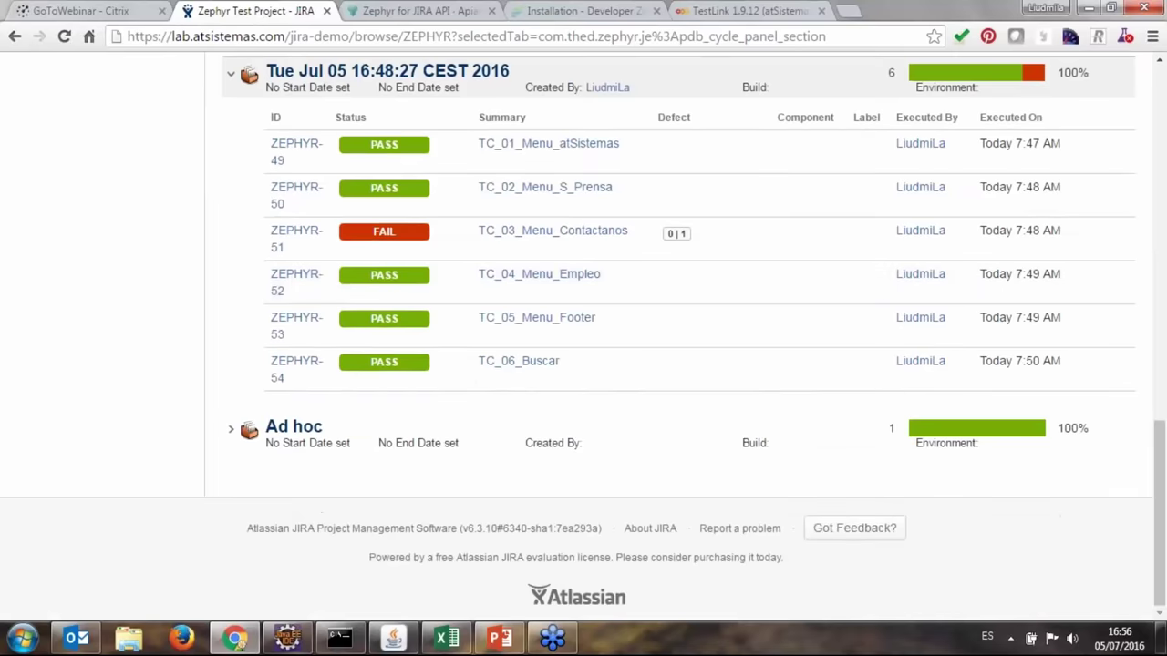
{"action": "scroll", "coordinate": [310, 515], "scroll_direction": "up", "scroll_amount": 2}
{"action": "scroll", "coordinate": [374, 515], "scroll_direction": "up", "scroll_amount": 1}
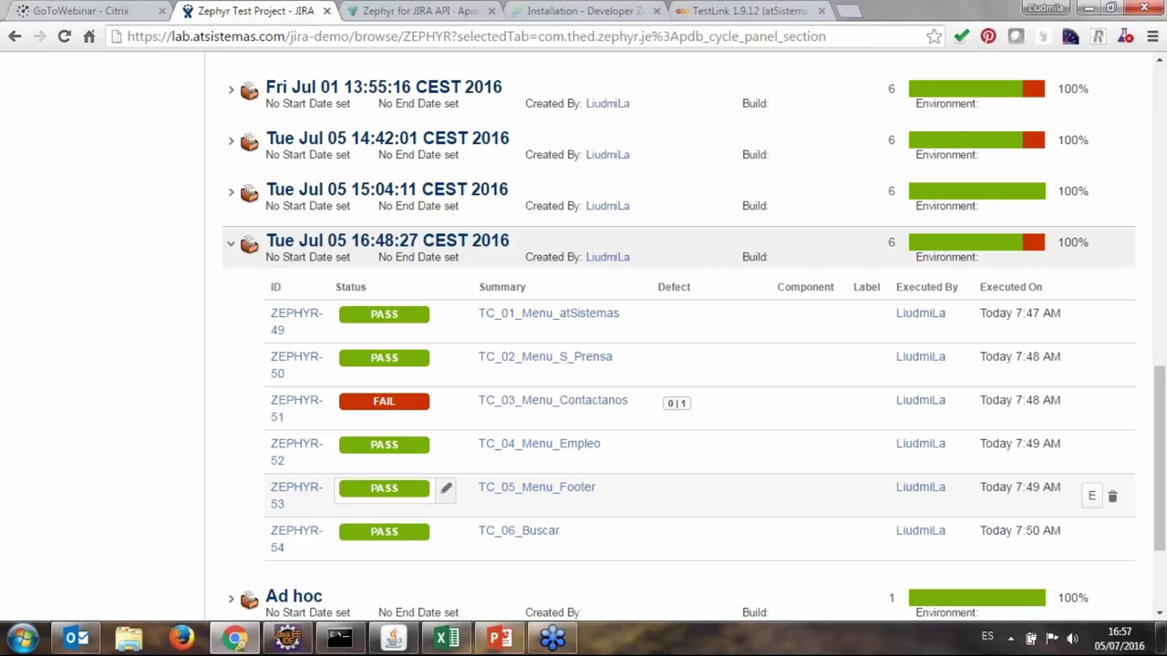
{"action": "scroll", "coordinate": [344, 481], "scroll_direction": "up", "scroll_amount": 5}
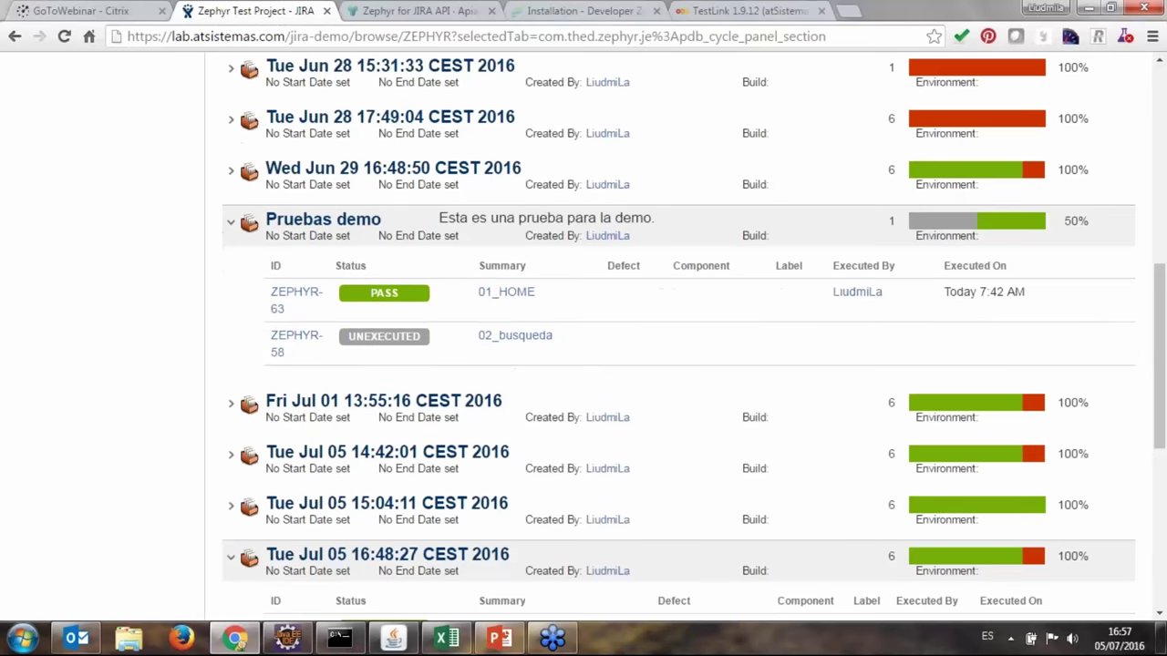
{"action": "scroll", "coordinate": [300, 508], "scroll_direction": "up", "scroll_amount": 8}
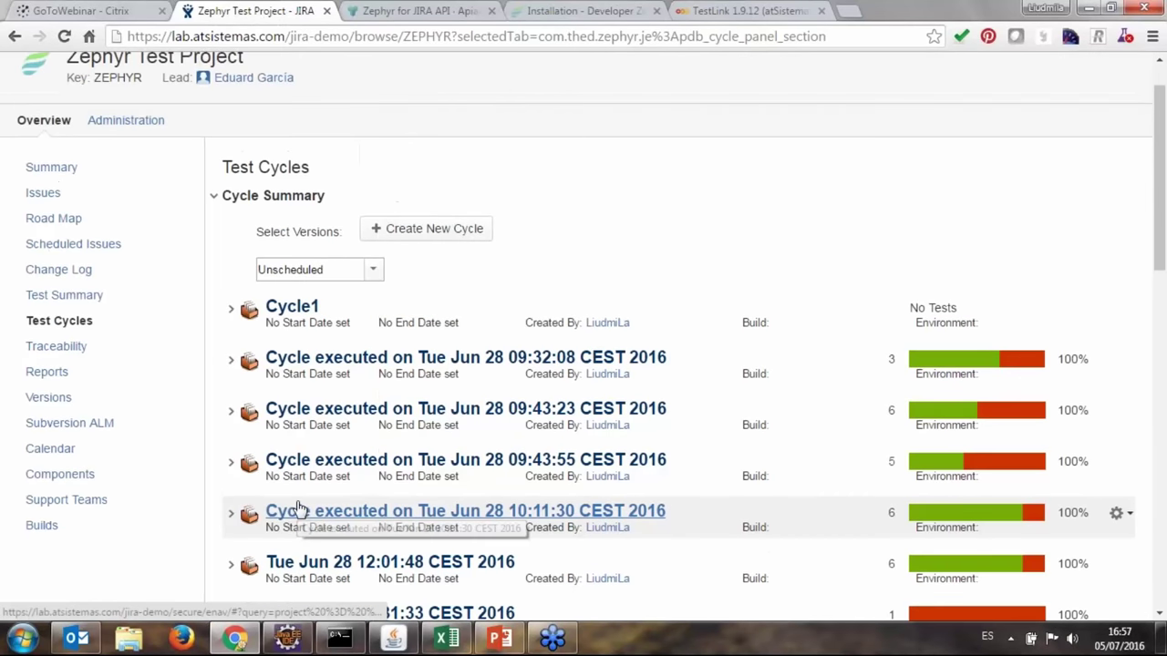
{"action": "left_click", "coordinate": [169, 69]}
Open the Test Dashboard and look through its gadgets.
{"action": "left_click", "coordinate": [193, 101]}
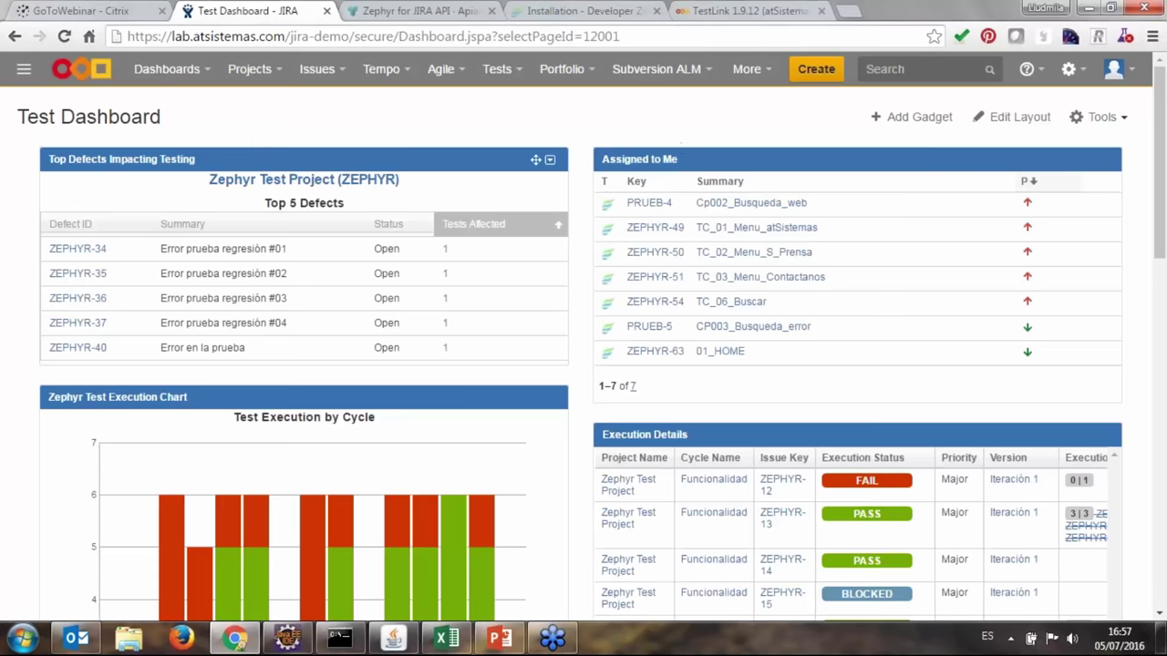
{"action": "scroll", "coordinate": [680, 145], "scroll_direction": "down", "scroll_amount": 1}
{"action": "scroll", "coordinate": [419, 315], "scroll_direction": "down", "scroll_amount": 4}
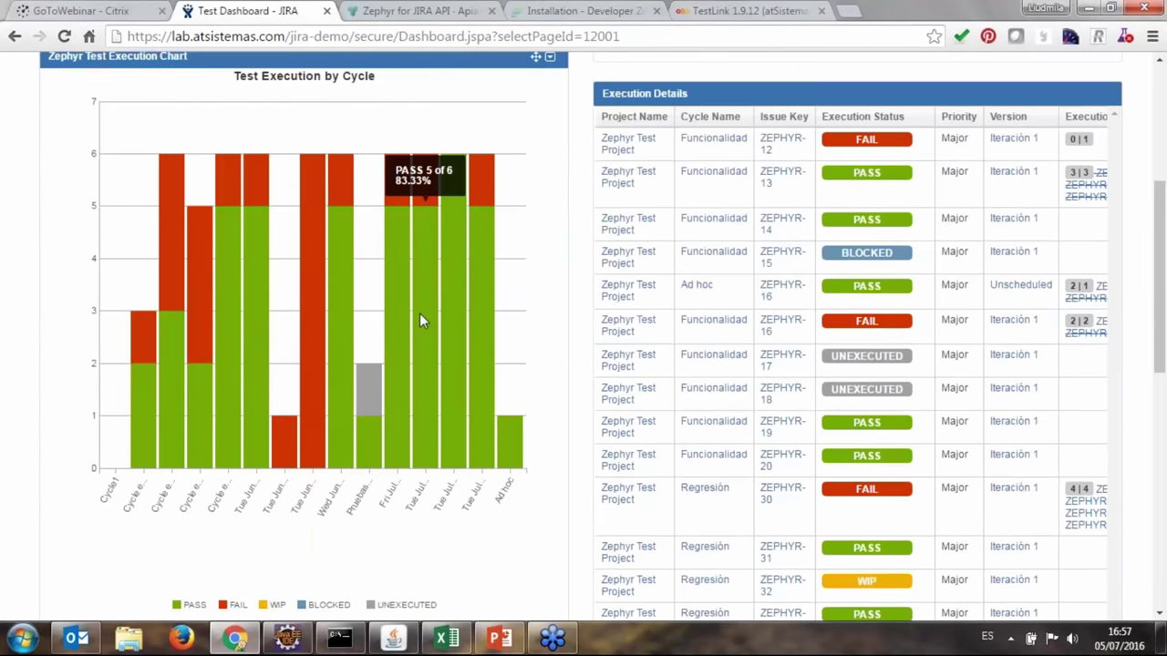
{"action": "scroll", "coordinate": [455, 389], "scroll_direction": "up", "scroll_amount": 1}
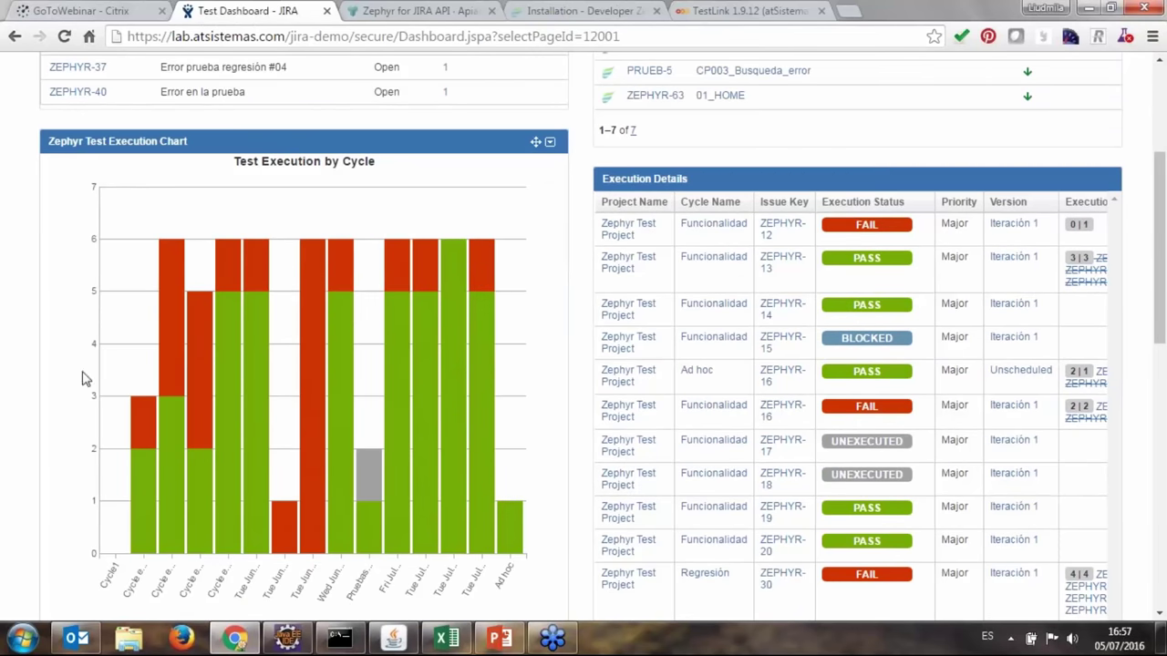
{"action": "scroll", "coordinate": [96, 446], "scroll_direction": "down", "scroll_amount": 1}
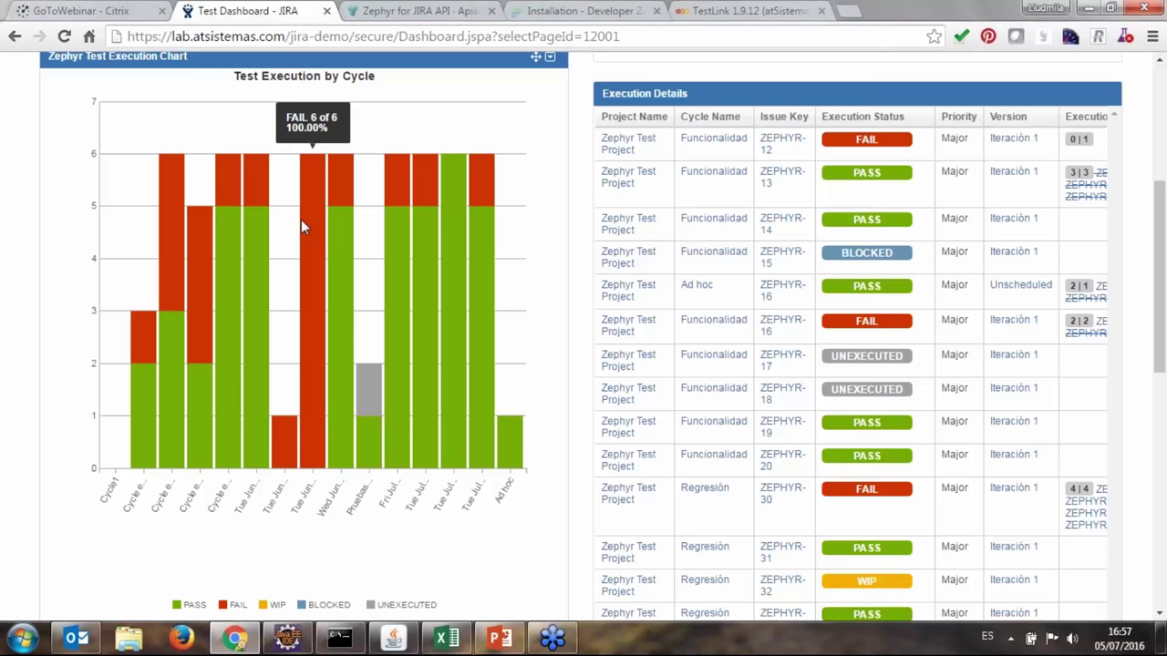
{"action": "scroll", "coordinate": [849, 188], "scroll_direction": "up", "scroll_amount": 2}
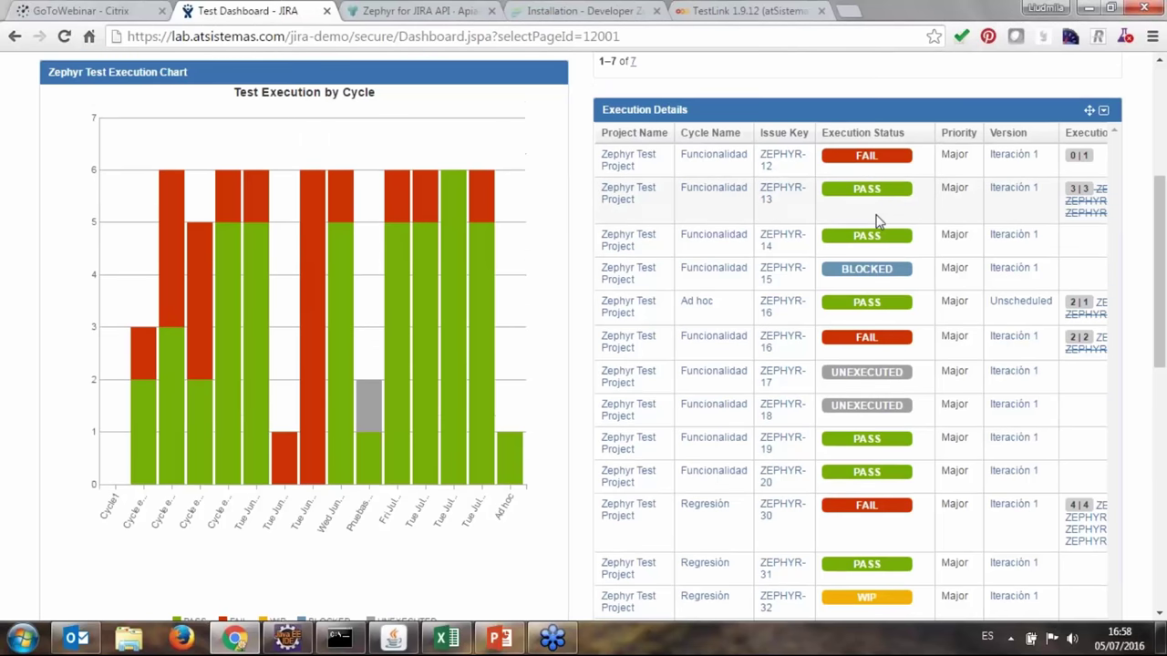
{"action": "scroll", "coordinate": [869, 341], "scroll_direction": "down", "scroll_amount": 2}
{"action": "scroll", "coordinate": [721, 177], "scroll_direction": "up", "scroll_amount": 1}
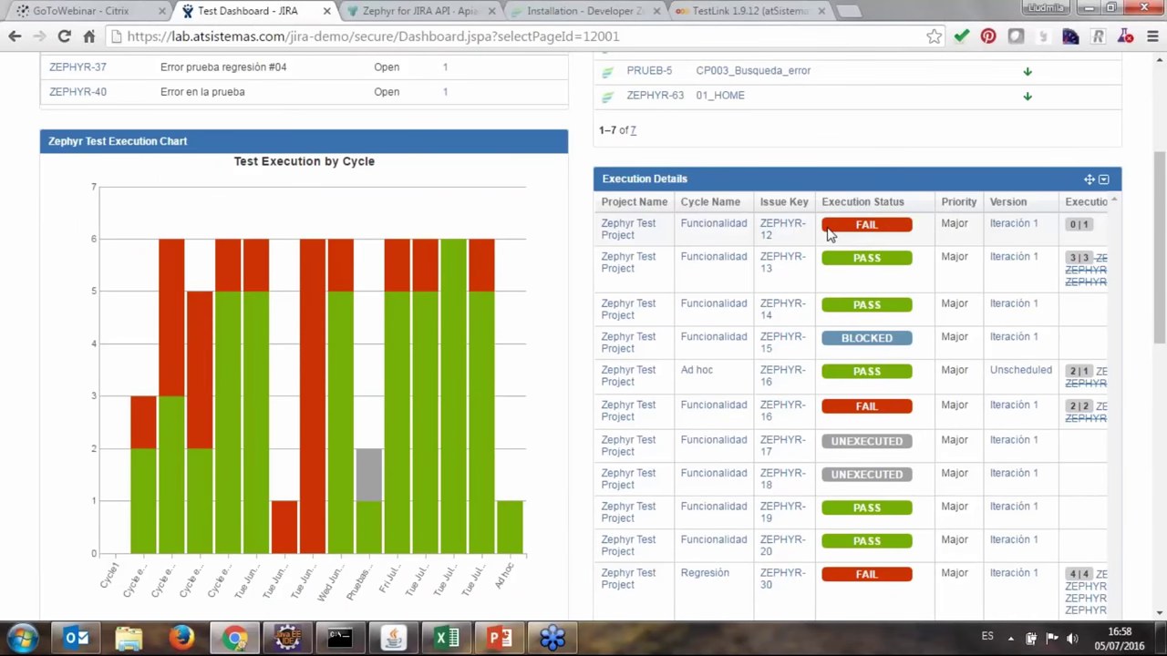
Sort Execution Details by Issue Key descending, showing ZEPHYR-40 down to ZEPHYR-34.
{"action": "left_click", "coordinate": [804, 204]}
{"action": "left_click", "coordinate": [808, 204]}
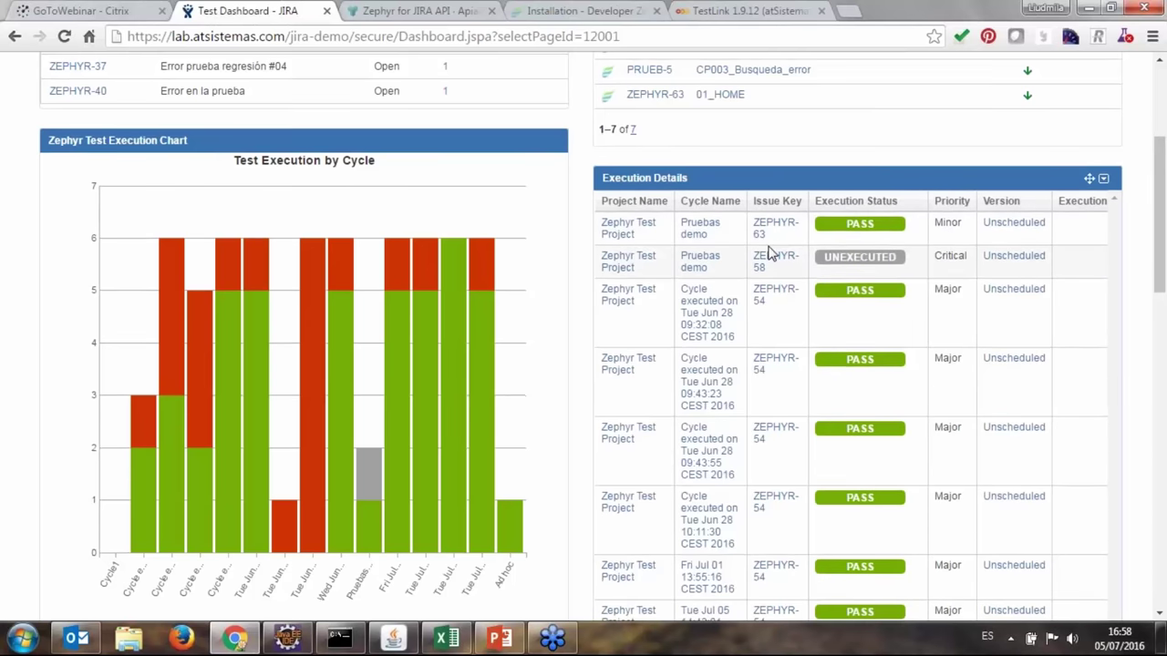
{"action": "scroll", "coordinate": [769, 253], "scroll_direction": "down", "scroll_amount": 4}
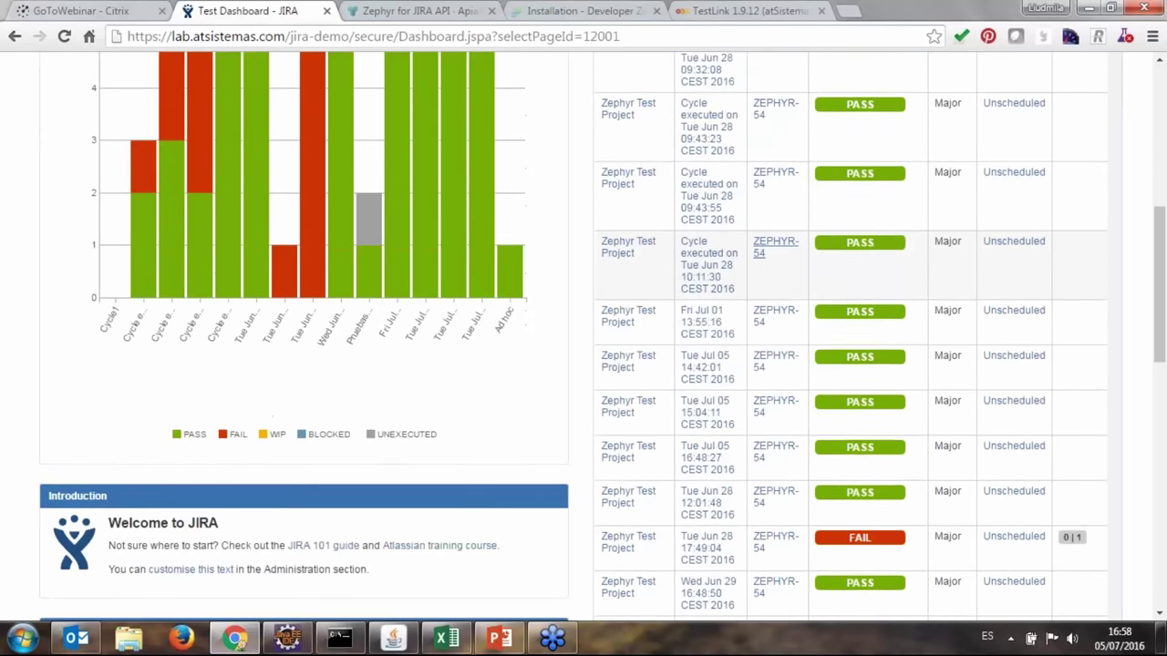
{"action": "scroll", "coordinate": [774, 248], "scroll_direction": "down", "scroll_amount": 3}
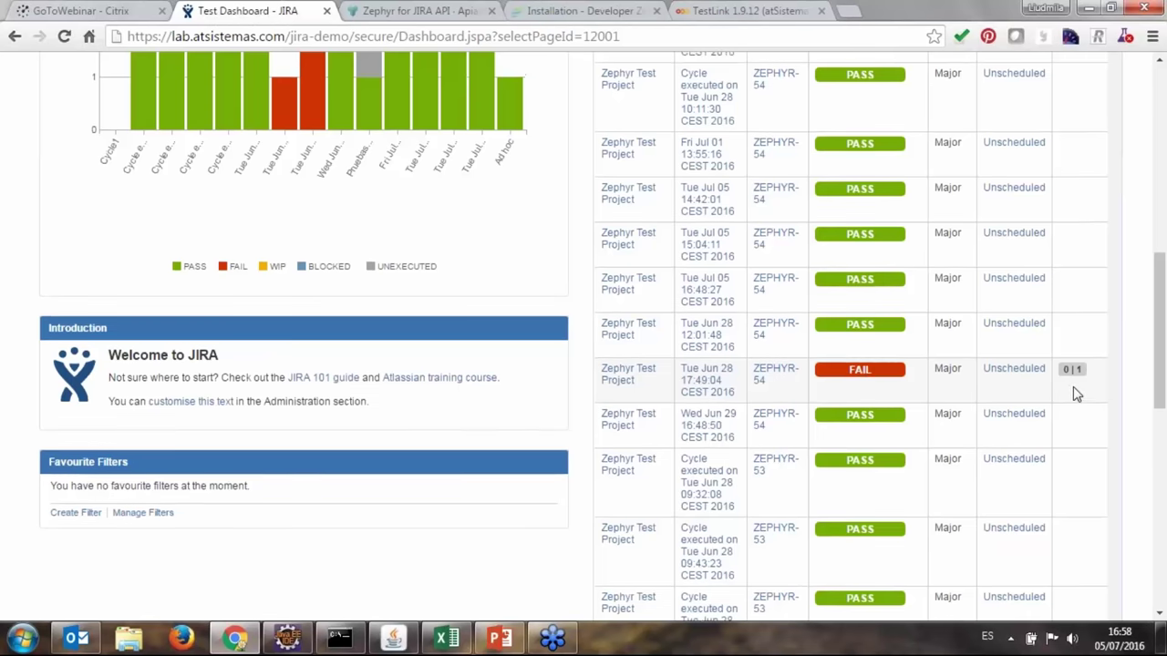
{"action": "scroll", "coordinate": [1076, 392], "scroll_direction": "up", "scroll_amount": 2}
{"action": "scroll", "coordinate": [1079, 470], "scroll_direction": "up", "scroll_amount": 5}
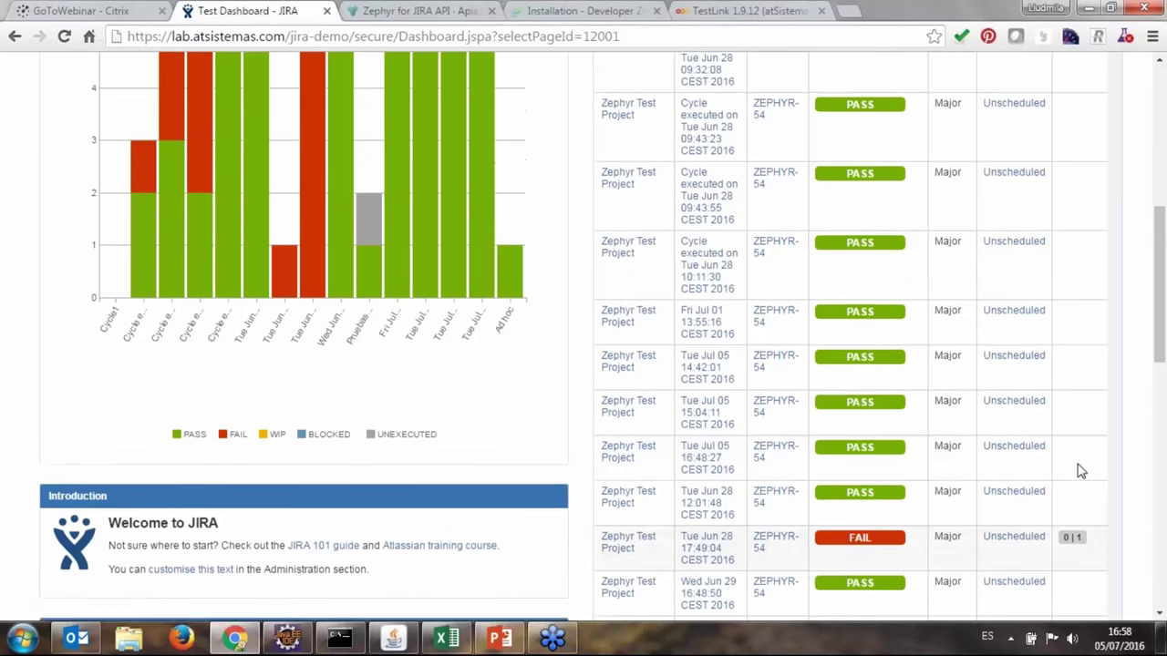
{"action": "scroll", "coordinate": [1080, 470], "scroll_direction": "up", "scroll_amount": 3}
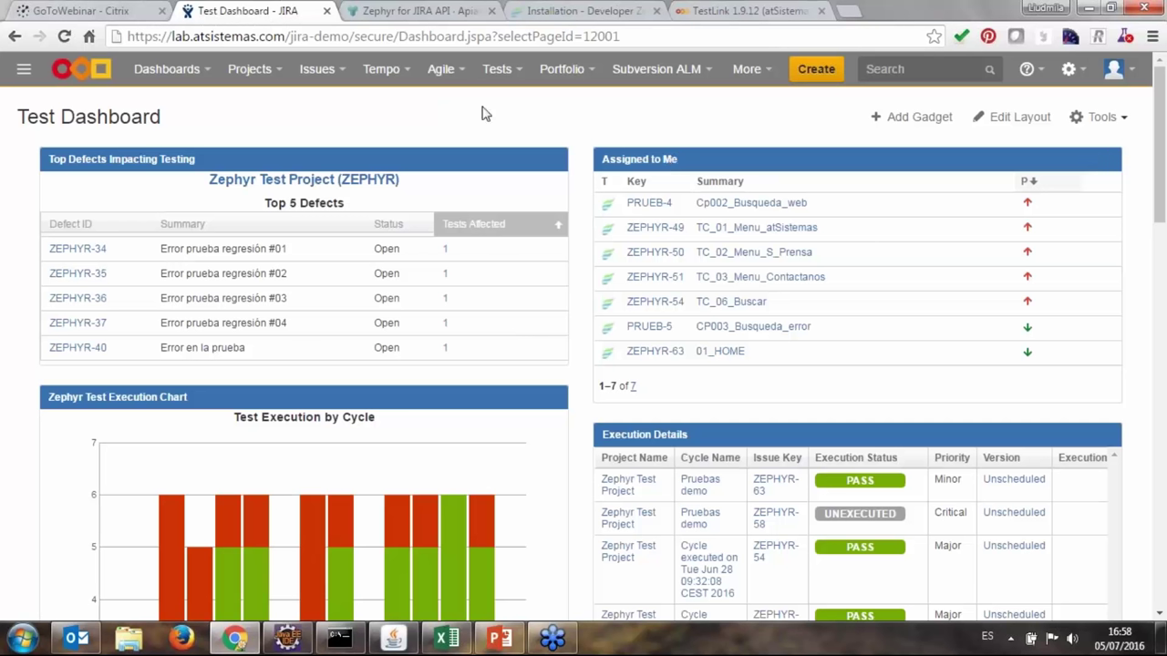
Switch to the Zephyr Test Project (ZEPHYR) and review Cycle1 and the executed cycles.
{"action": "left_click", "coordinate": [253, 71]}
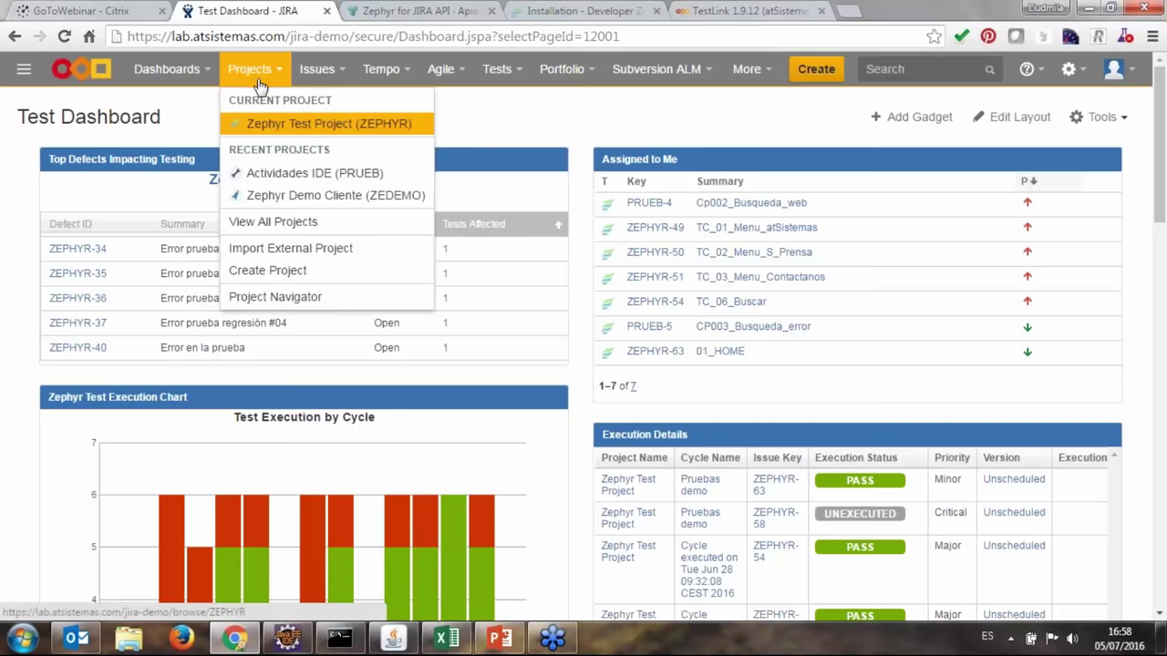
{"action": "left_click", "coordinate": [335, 129]}
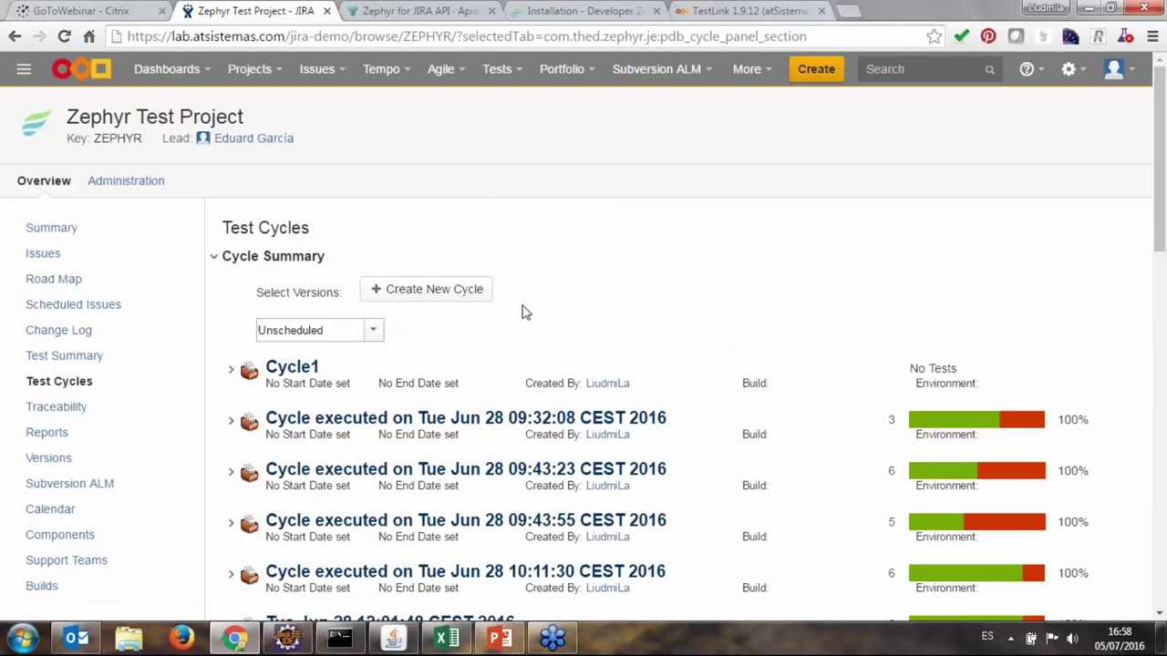
{"action": "scroll", "coordinate": [521, 310], "scroll_direction": "down", "scroll_amount": 1}
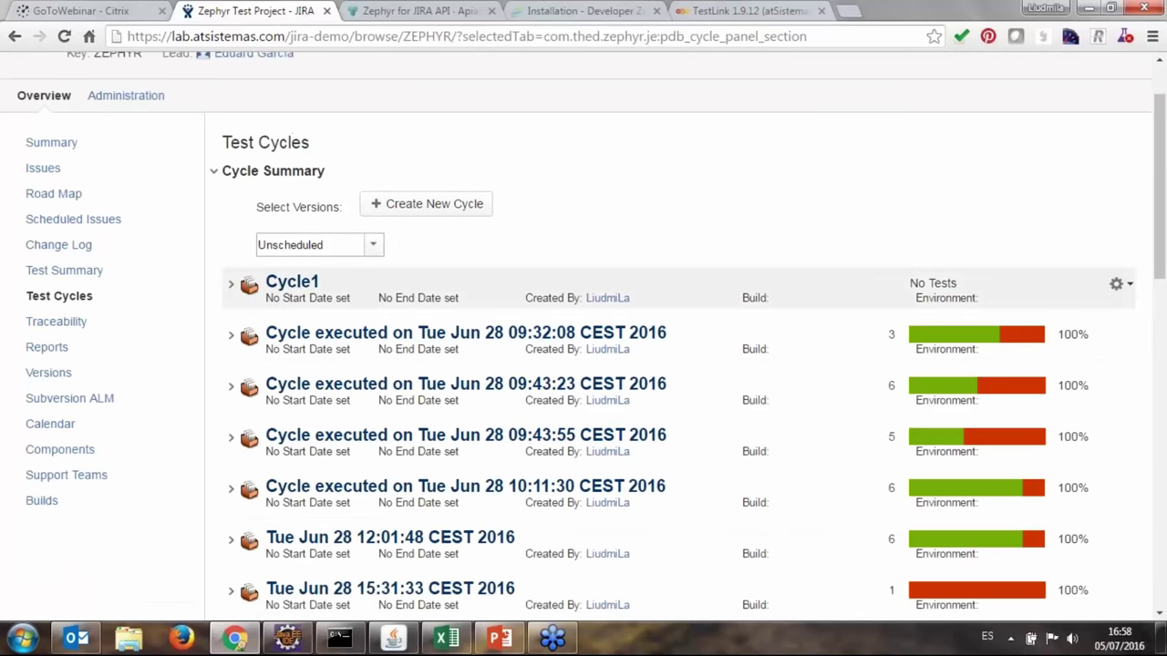
{"action": "scroll", "coordinate": [562, 283], "scroll_direction": "down", "scroll_amount": 1}
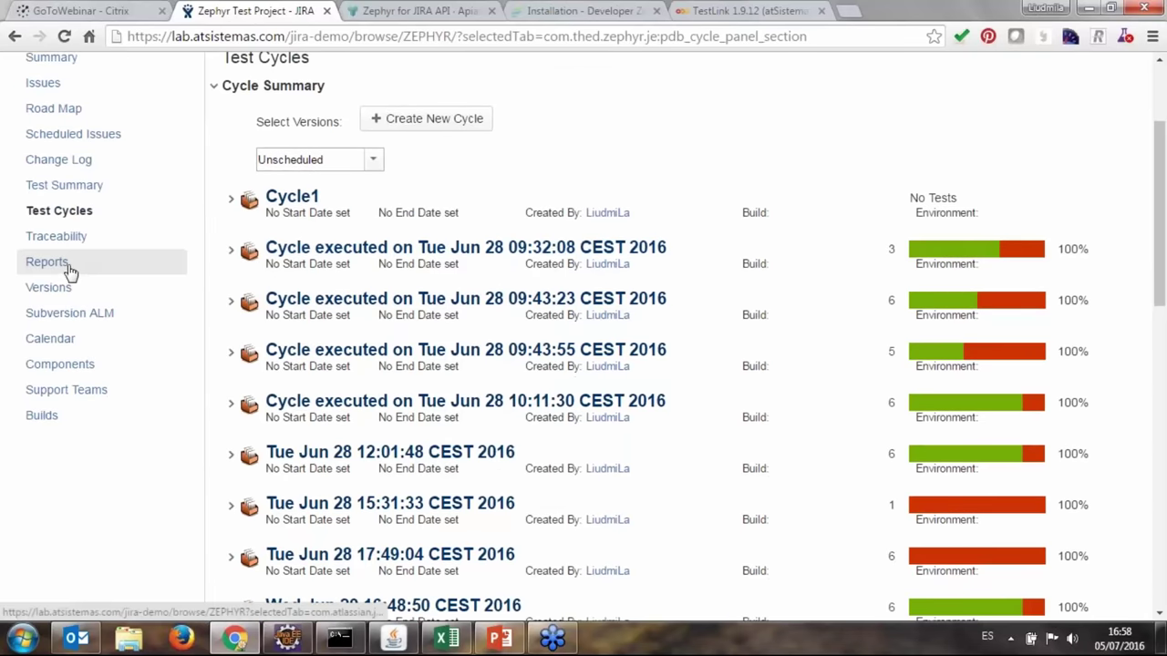
Browse the project's Reports list: Average Age, Created vs Resolved, Pie Chart and others.
{"action": "left_click", "coordinate": [65, 266]}
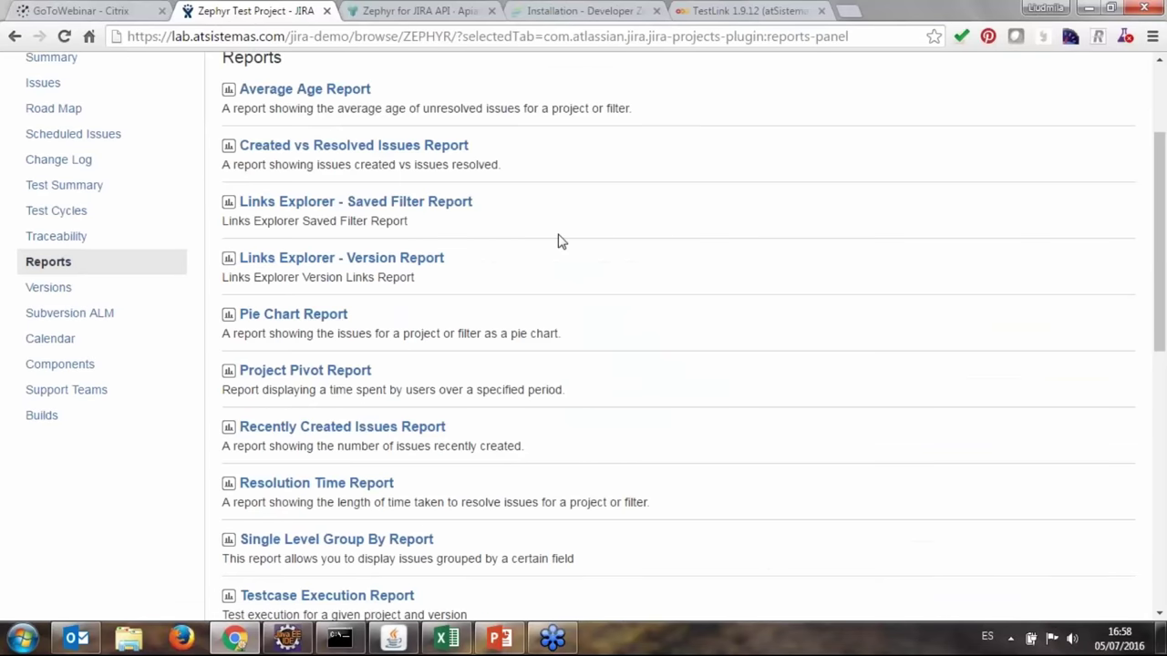
{"action": "scroll", "coordinate": [511, 282], "scroll_direction": "up", "scroll_amount": 1}
{"action": "scroll", "coordinate": [469, 213], "scroll_direction": "down", "scroll_amount": 3}
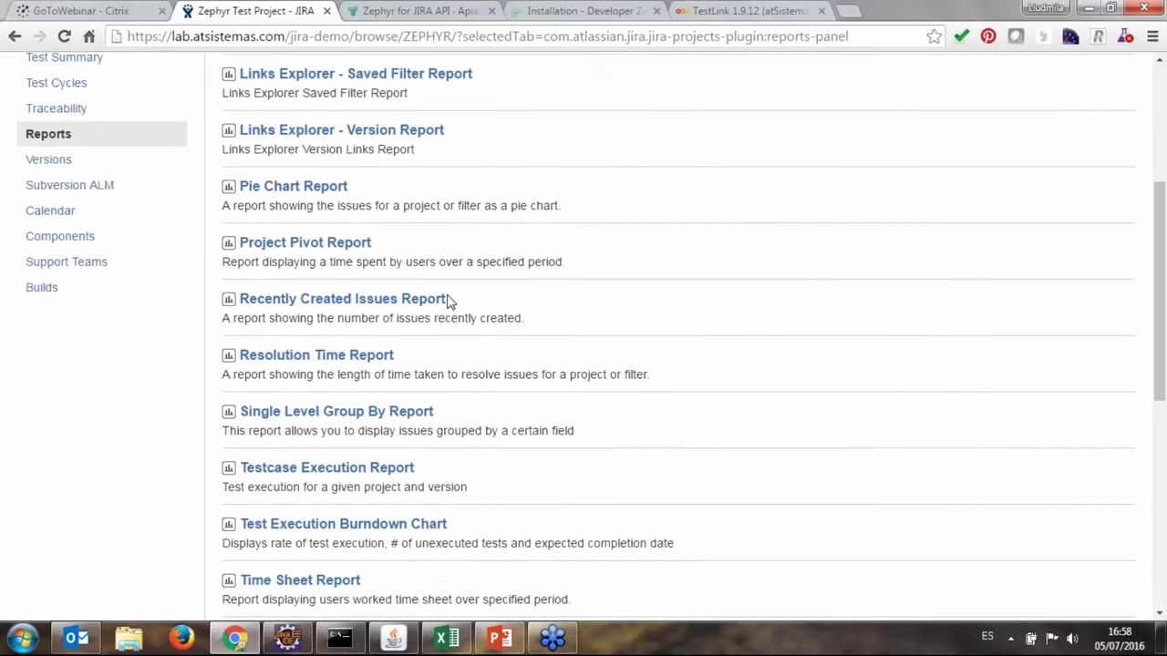
{"action": "scroll", "coordinate": [456, 308], "scroll_direction": "down", "scroll_amount": 3}
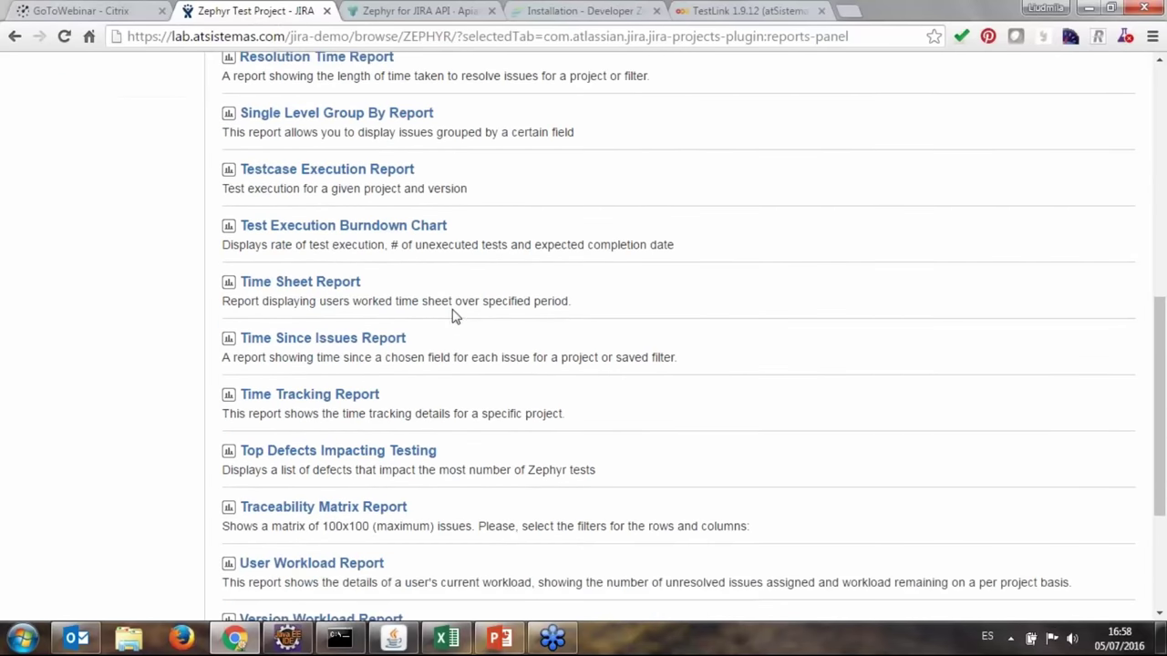
{"action": "scroll", "coordinate": [651, 432], "scroll_direction": "up", "scroll_amount": 5}
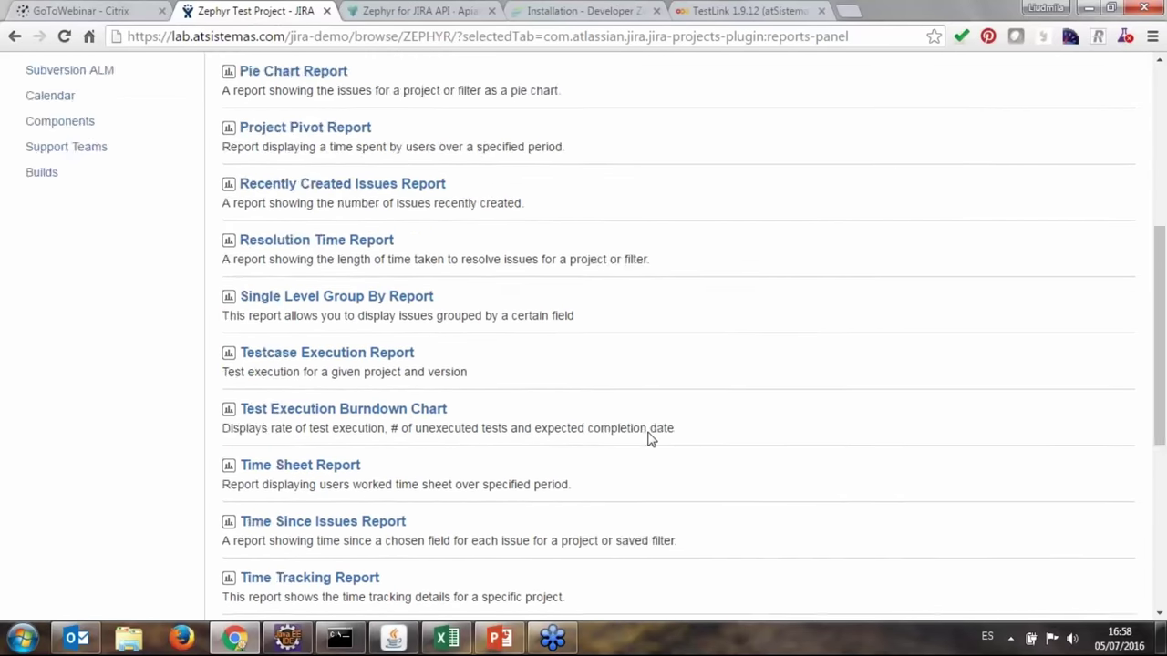
{"action": "scroll", "coordinate": [648, 435], "scroll_direction": "up", "scroll_amount": 2}
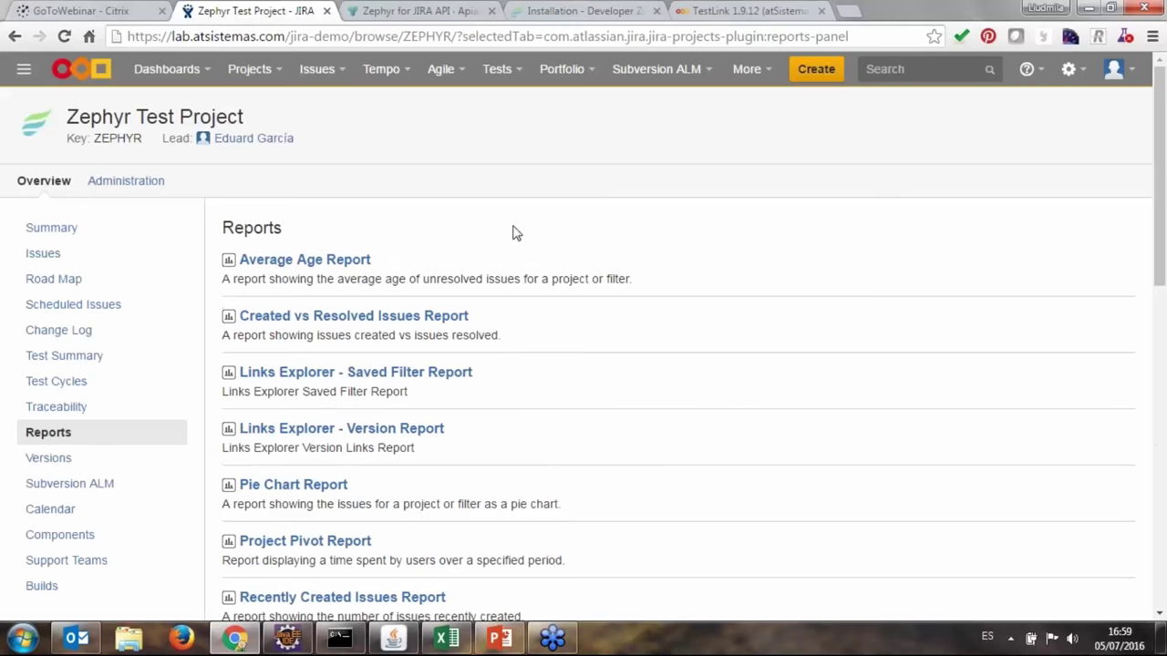
{"action": "left_click", "coordinate": [501, 77]}
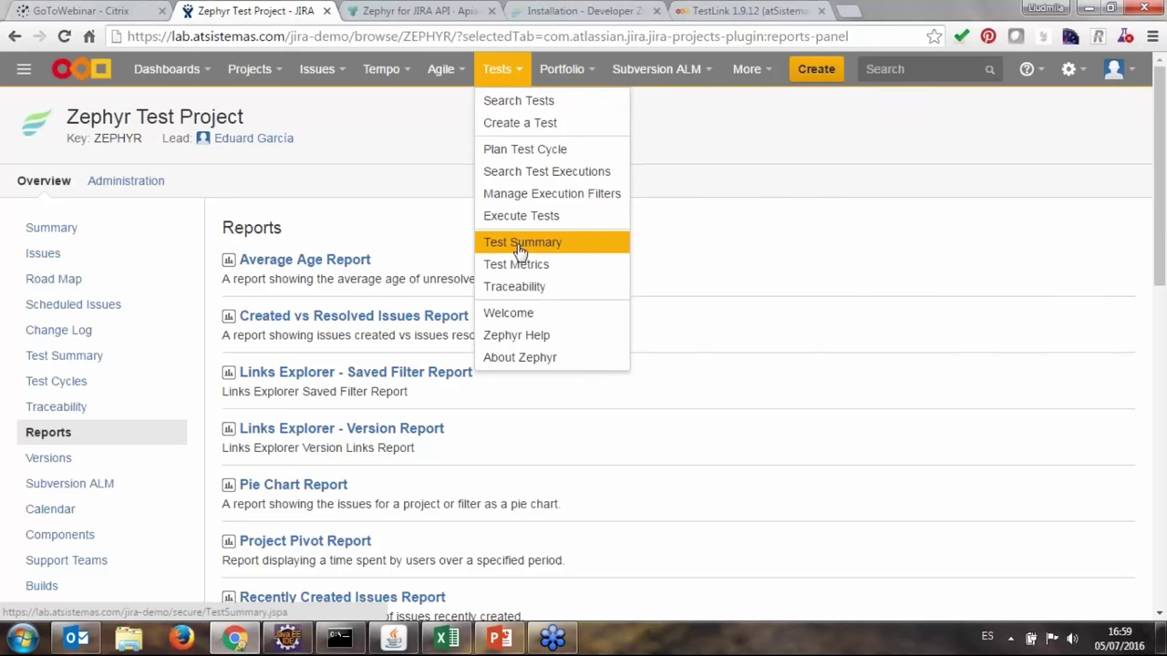
Open the Traceability reports page and highlight its two report types.
{"action": "left_click", "coordinate": [568, 288]}
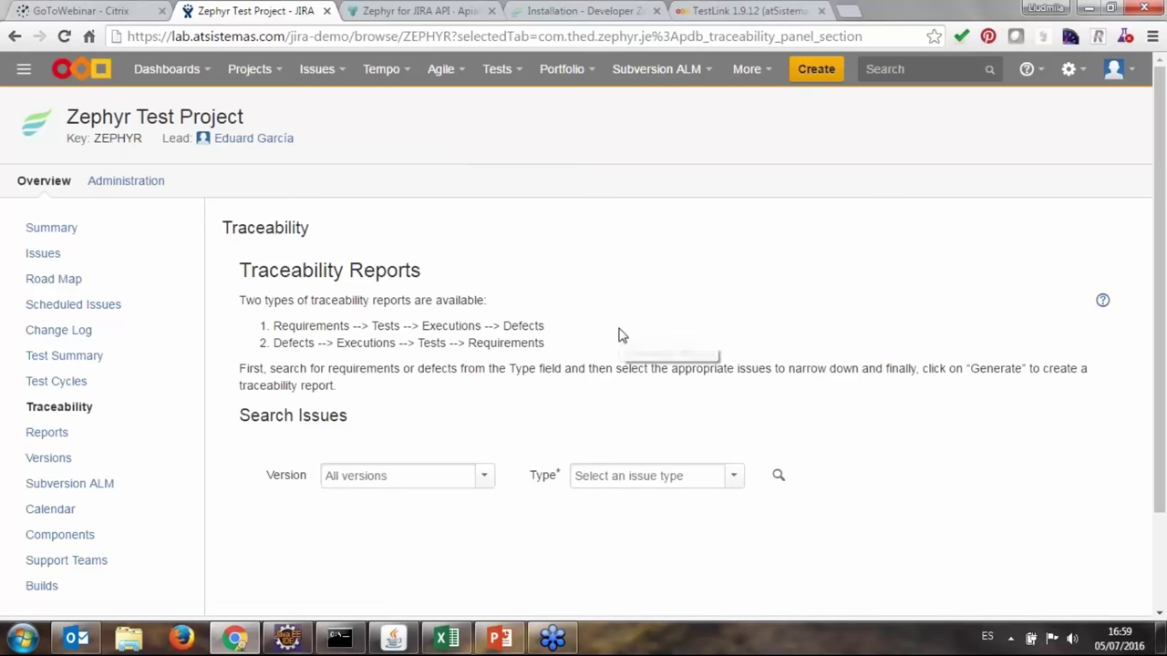
{"action": "scroll", "coordinate": [821, 369], "scroll_direction": "down", "scroll_amount": 2}
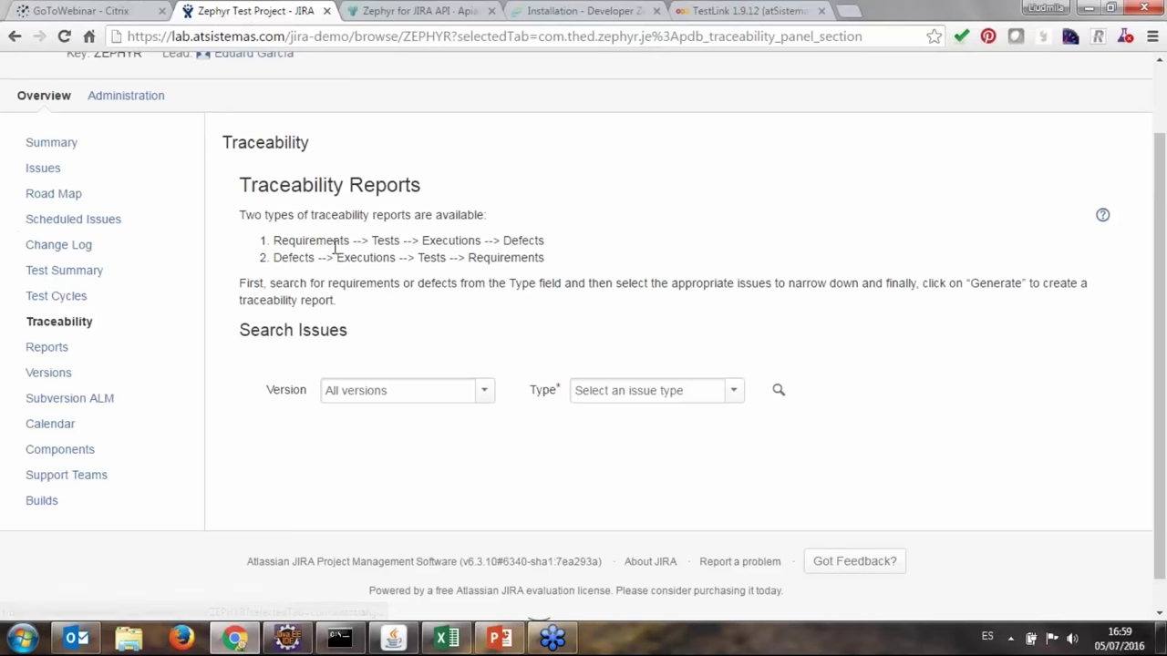
{"action": "left_click_drag", "start_coordinate": [294, 240], "coordinate": [583, 265]}
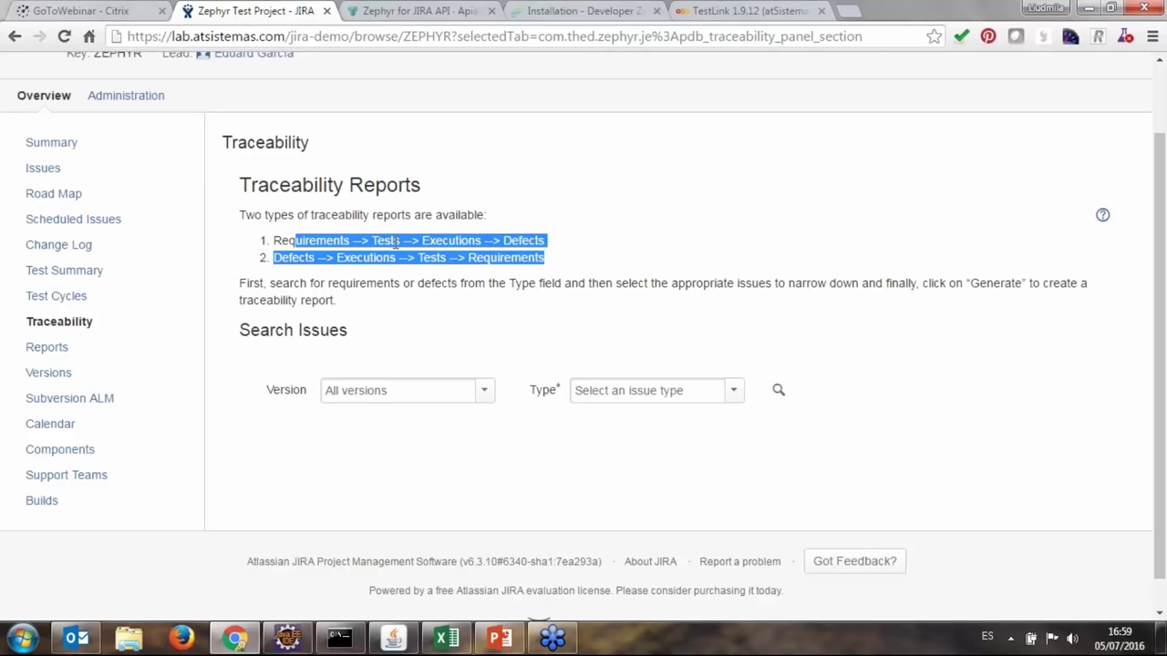
Set the issue Type filter to Bug and run the search.
{"action": "left_click", "coordinate": [724, 360]}
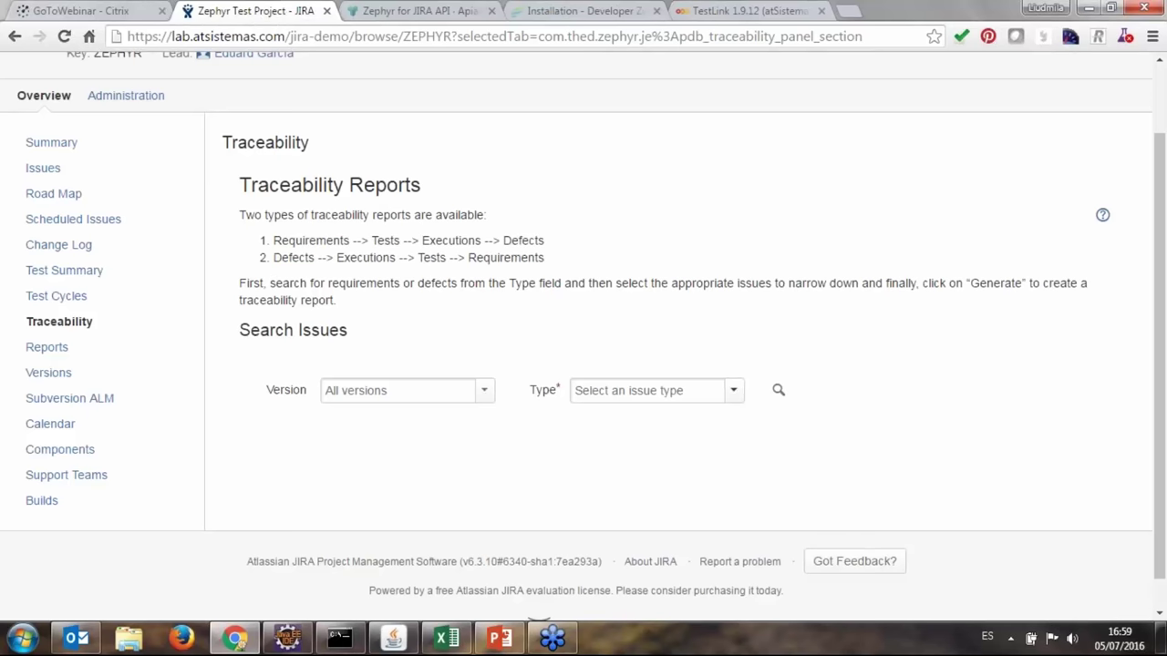
{"action": "left_click", "coordinate": [733, 390]}
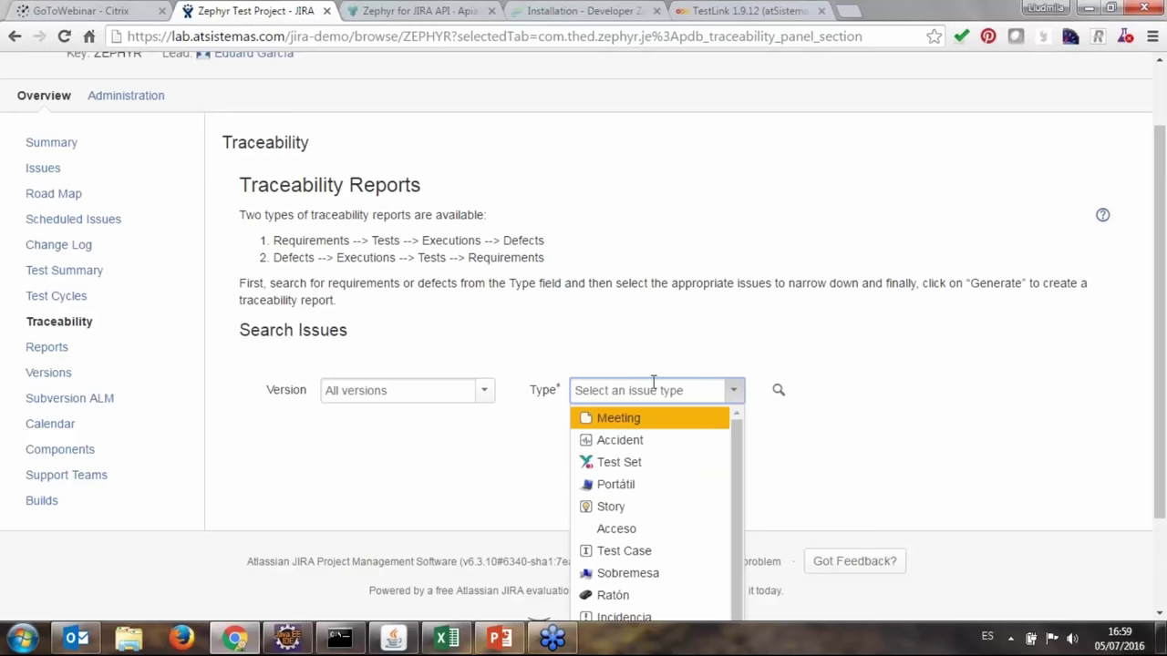
{"action": "type", "text": "bug"}
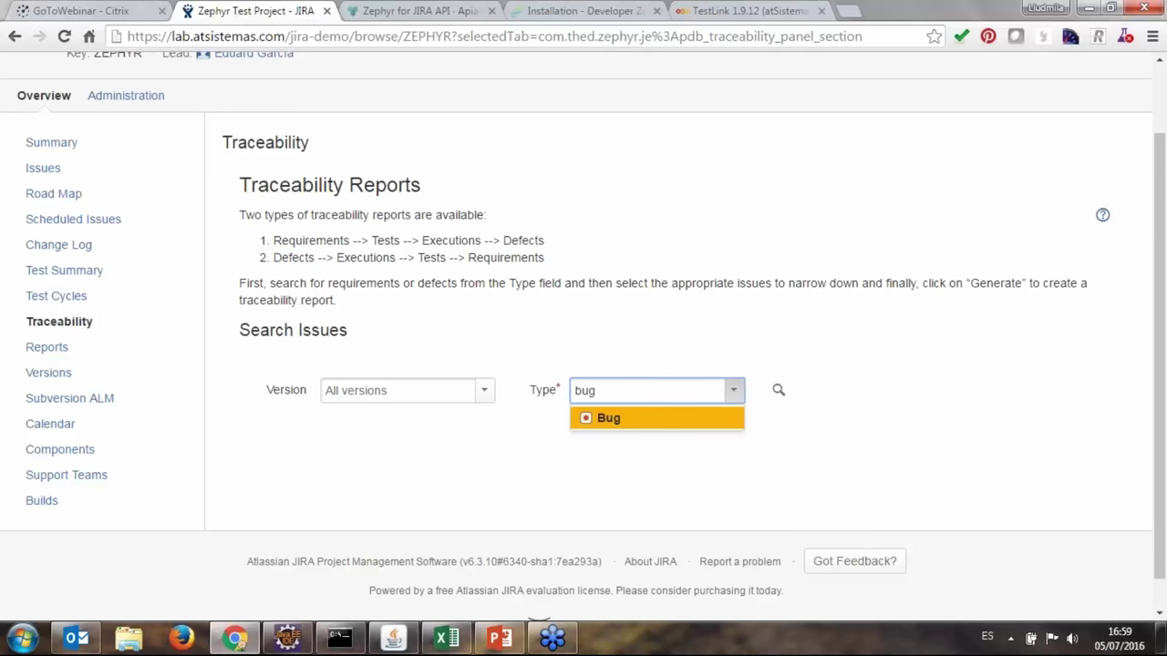
{"action": "left_click", "coordinate": [685, 421]}
{"action": "left_click", "coordinate": [798, 389]}
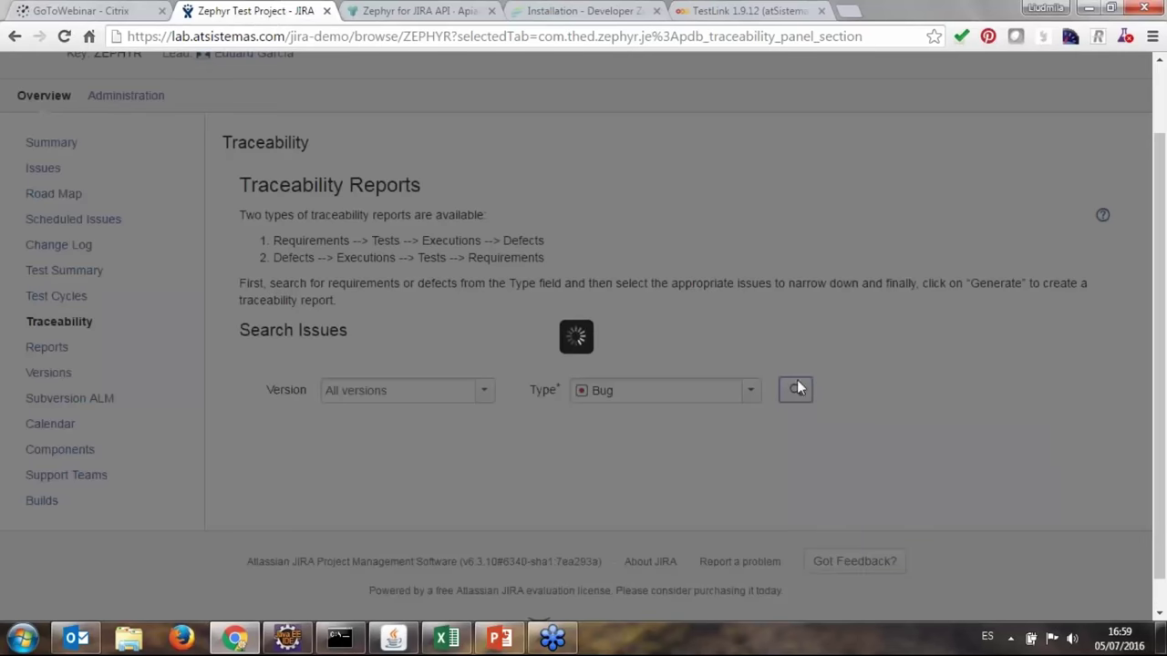
Select defect ZEPHYR-62 and generate a Defects to Requirements traceability report.
{"action": "scroll", "coordinate": [788, 381], "scroll_direction": "down", "scroll_amount": 3}
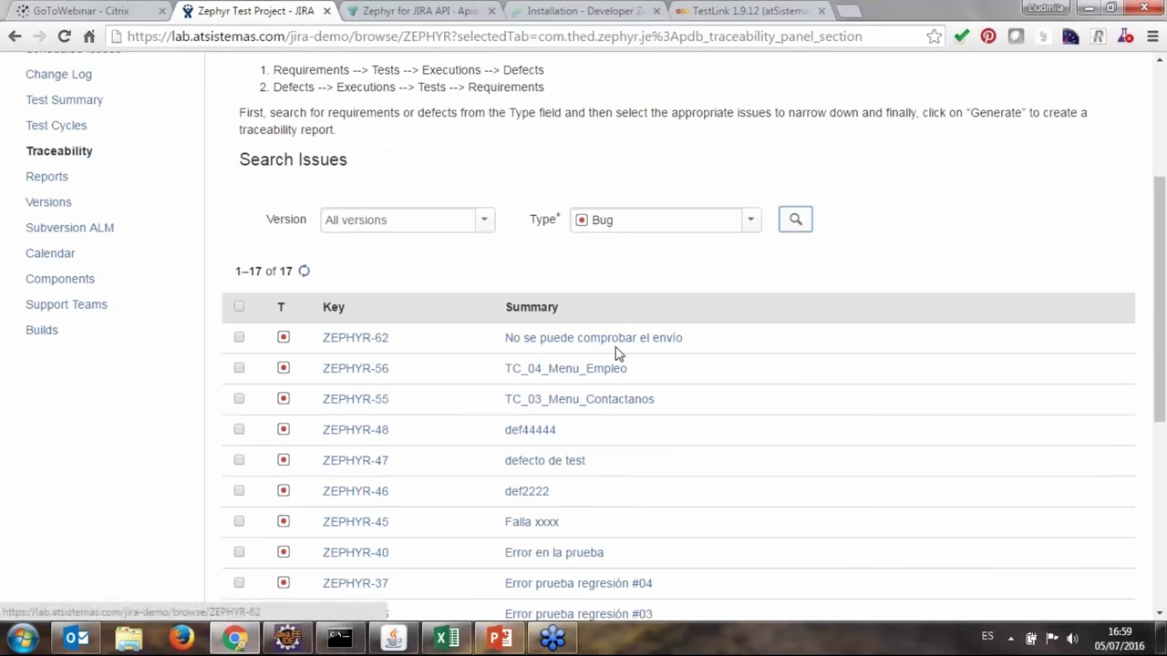
{"action": "left_click", "coordinate": [240, 338]}
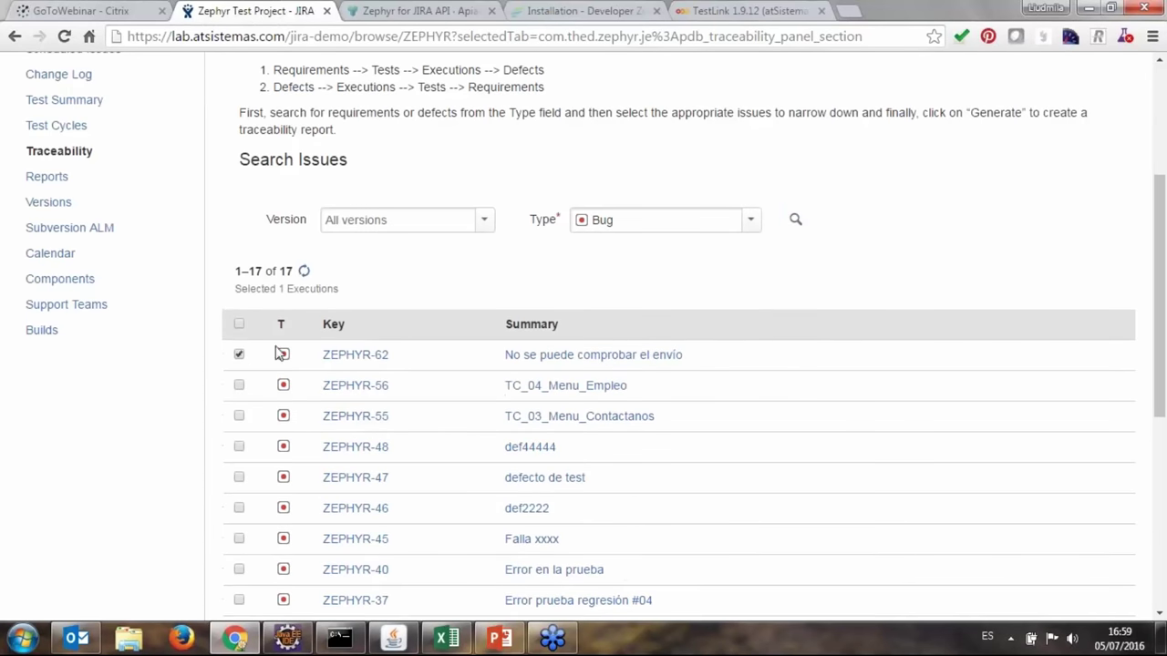
{"action": "scroll", "coordinate": [806, 366], "scroll_direction": "down", "scroll_amount": 4}
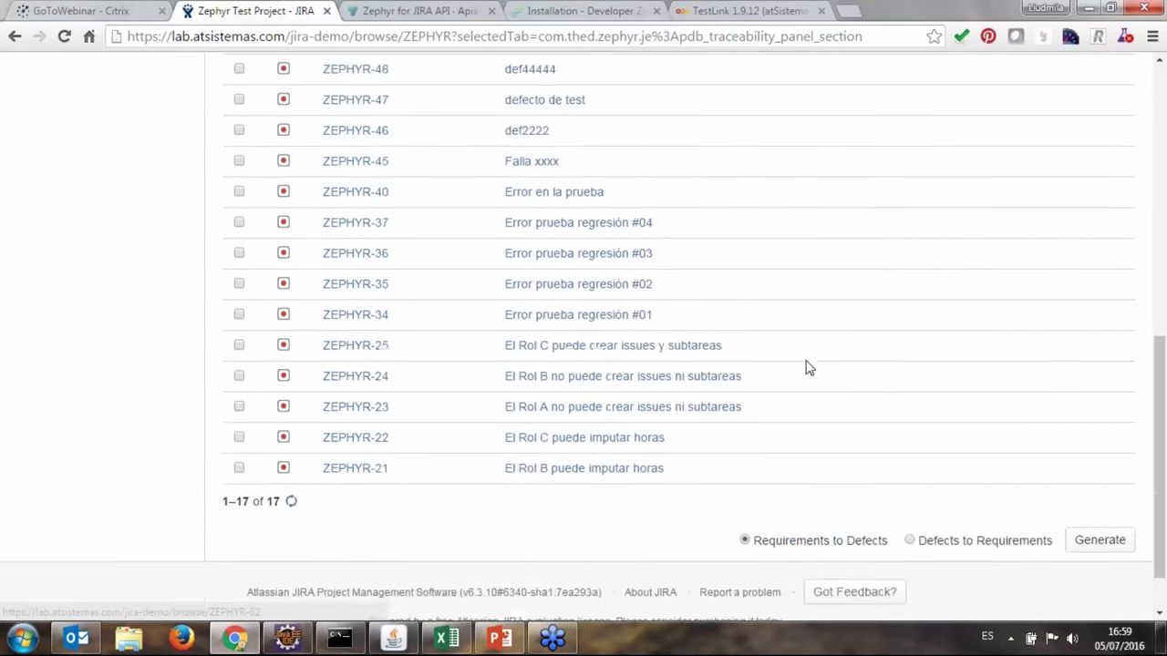
{"action": "left_click", "coordinate": [910, 476]}
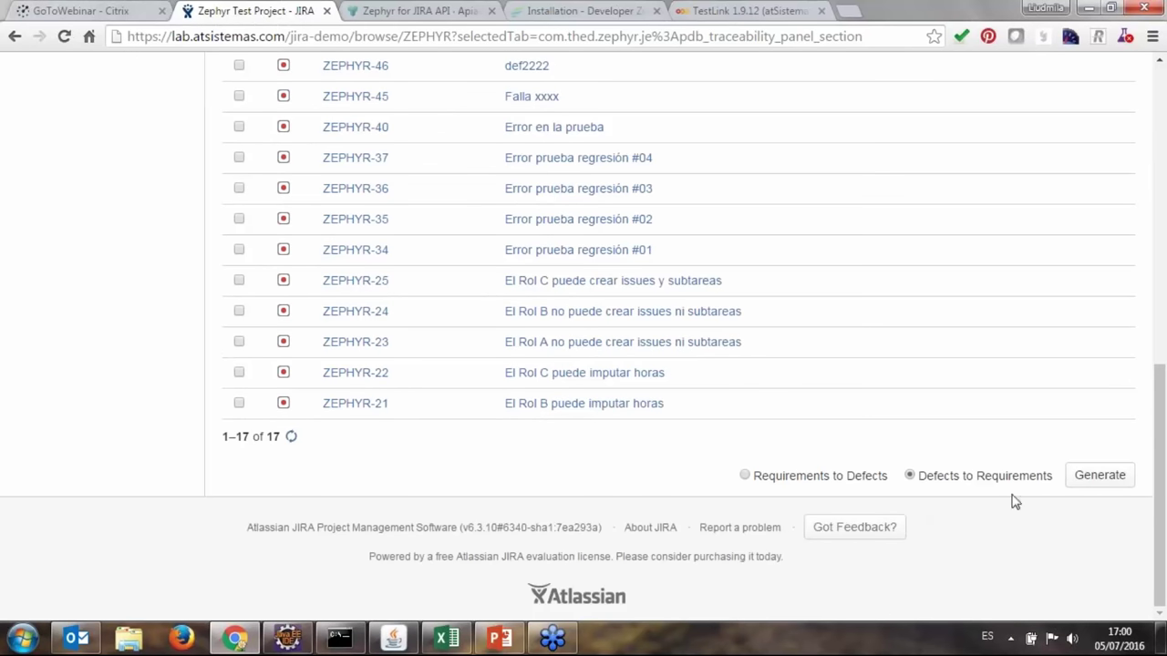
{"action": "left_click", "coordinate": [1097, 476]}
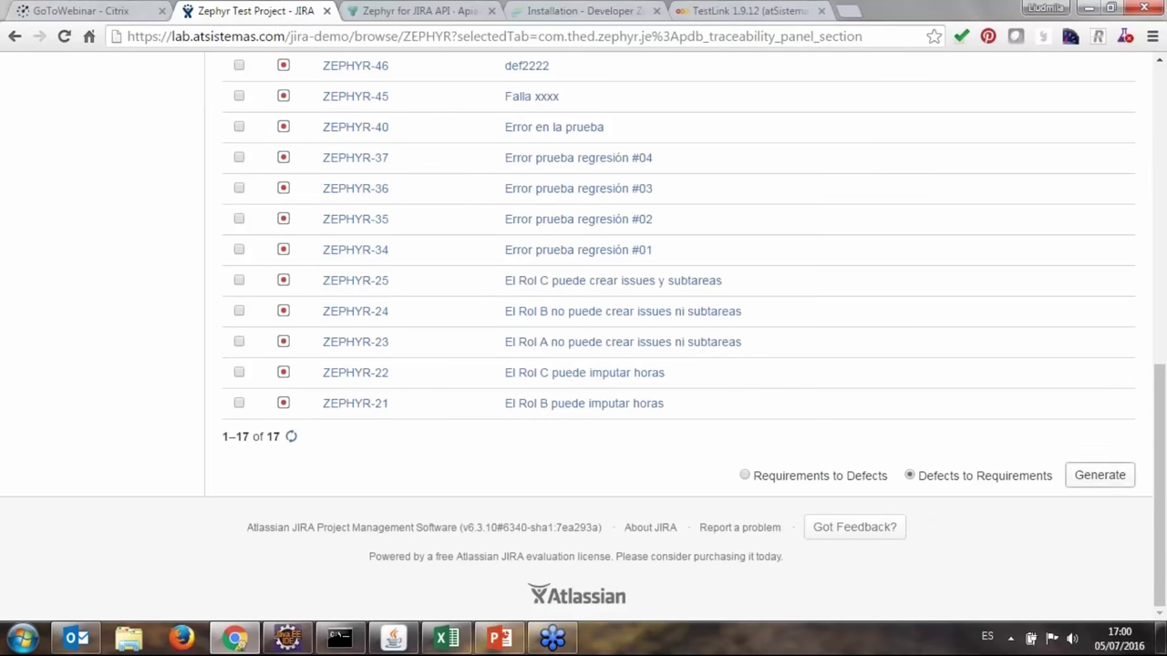
{"action": "left_click", "coordinate": [1095, 483]}
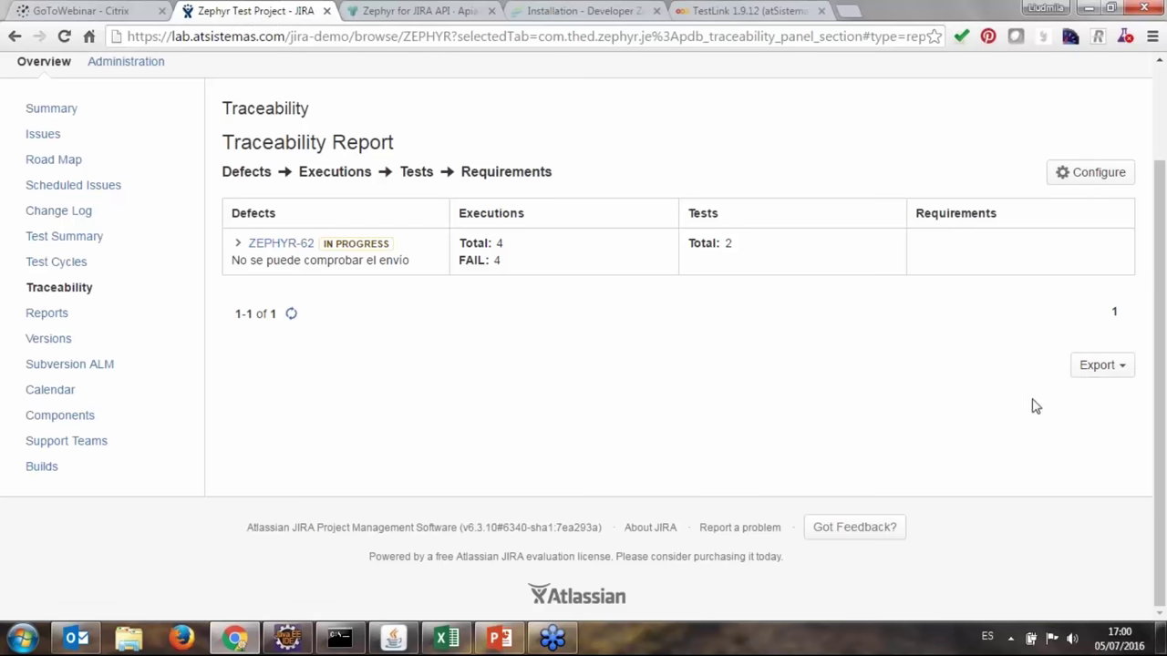
{"action": "scroll", "coordinate": [1036, 407], "scroll_direction": "up", "scroll_amount": 3}
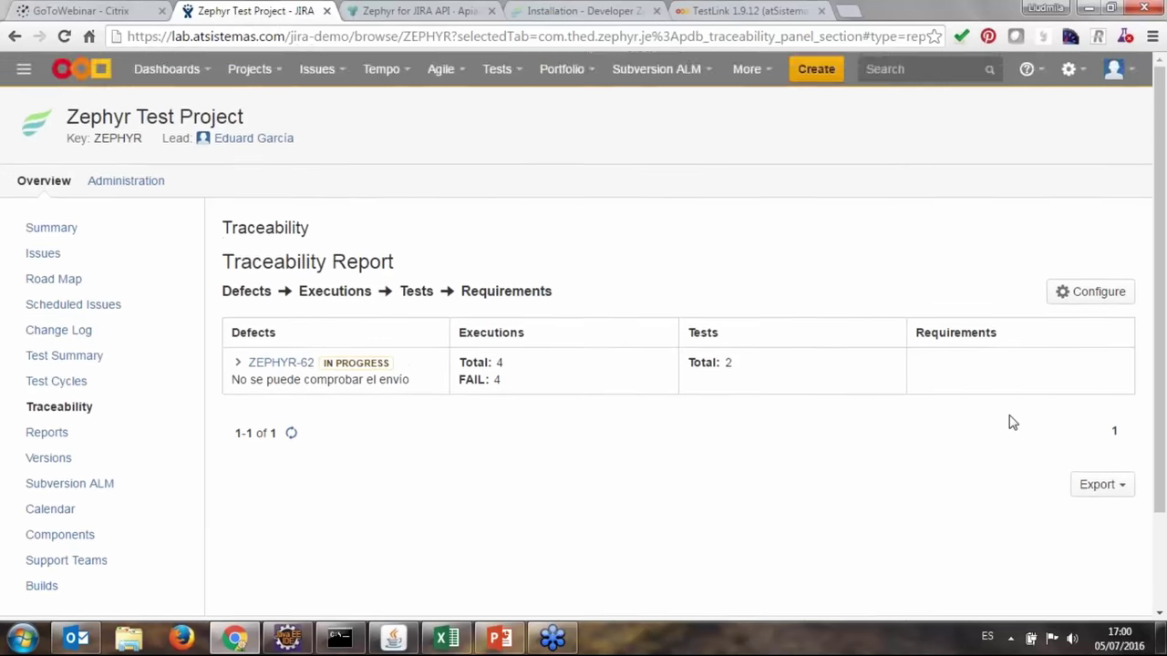
Reopen the Test Dashboard and glance at the Tests menu without choosing anything.
{"action": "left_click", "coordinate": [183, 79]}
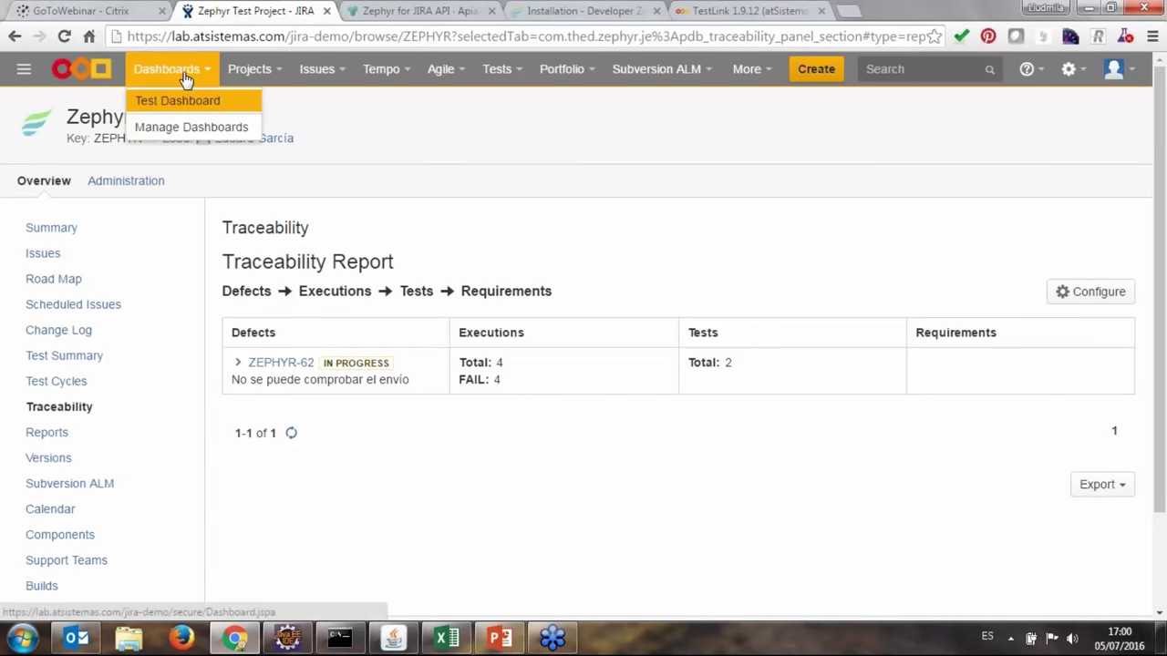
{"action": "left_click", "coordinate": [202, 106]}
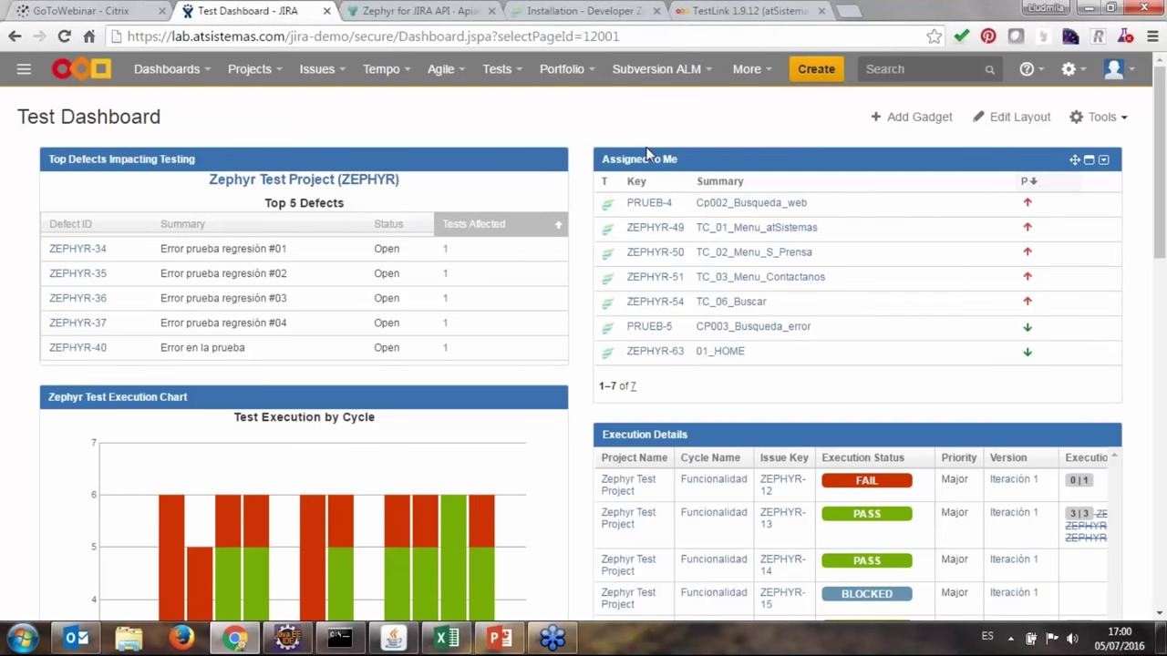
{"action": "left_click", "coordinate": [497, 69]}
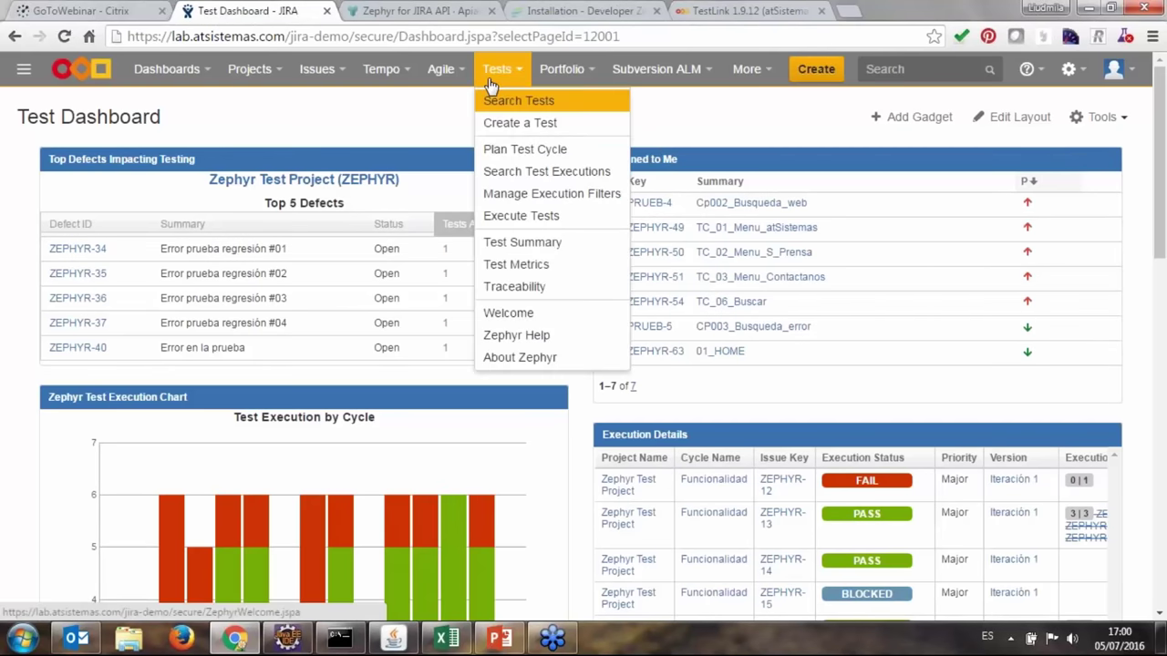
{"action": "left_click", "coordinate": [419, 118]}
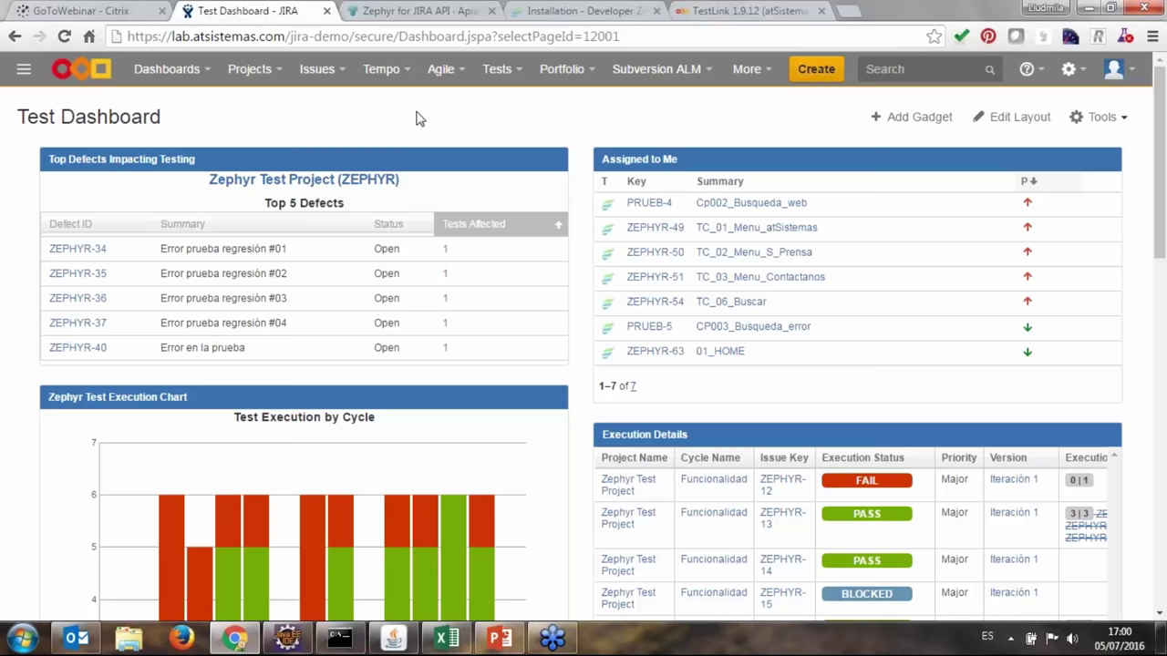
Reorder the pinned taskbar apps, then show TestLink's Home suite with its three test cases.
{"action": "left_click", "coordinate": [554, 641]}
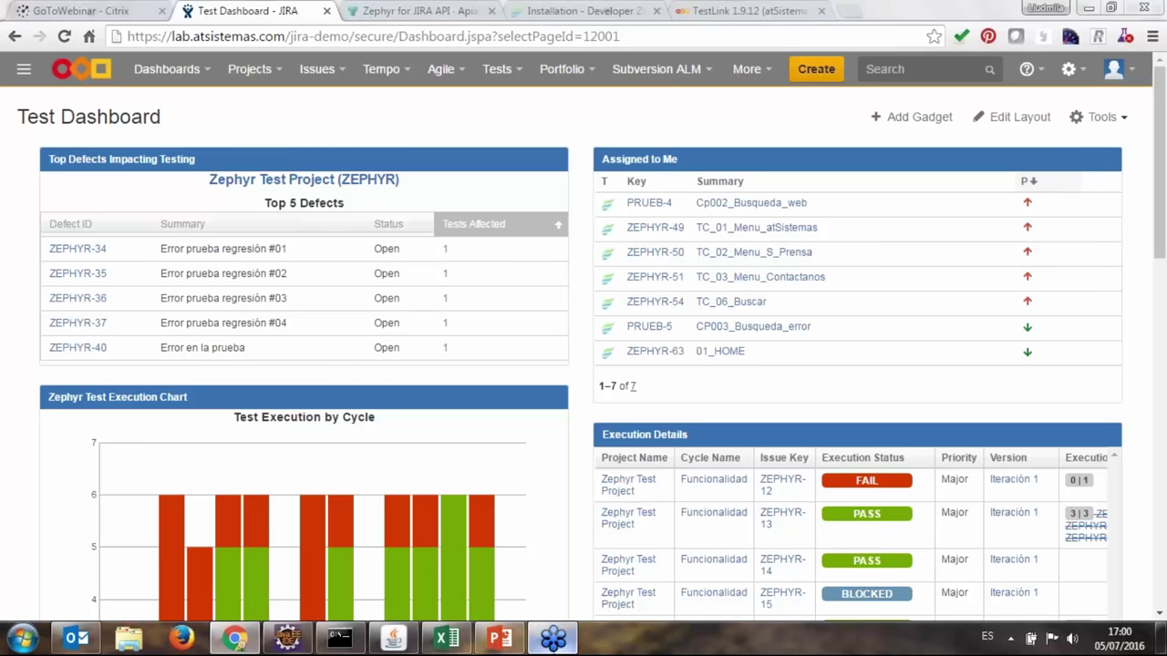
{"action": "left_click_drag", "start_coordinate": [558, 645], "coordinate": [234, 641]}
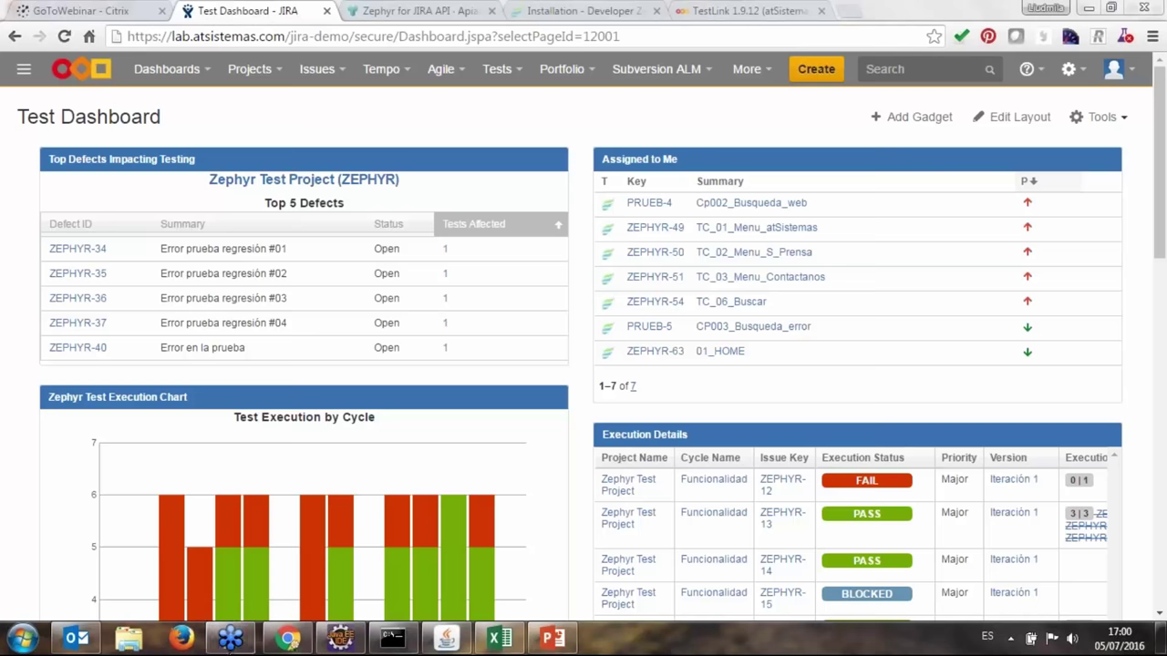
{"action": "left_click", "coordinate": [435, 109]}
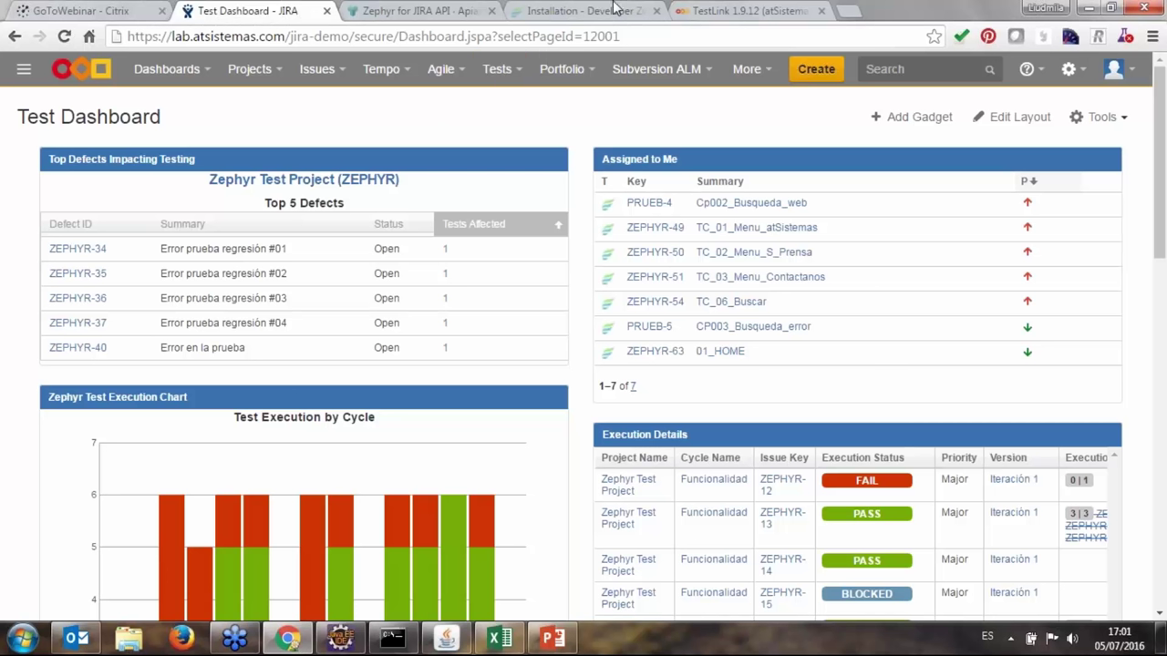
{"action": "left_click", "coordinate": [700, 9]}
{"action": "left_click", "coordinate": [64, 420]}
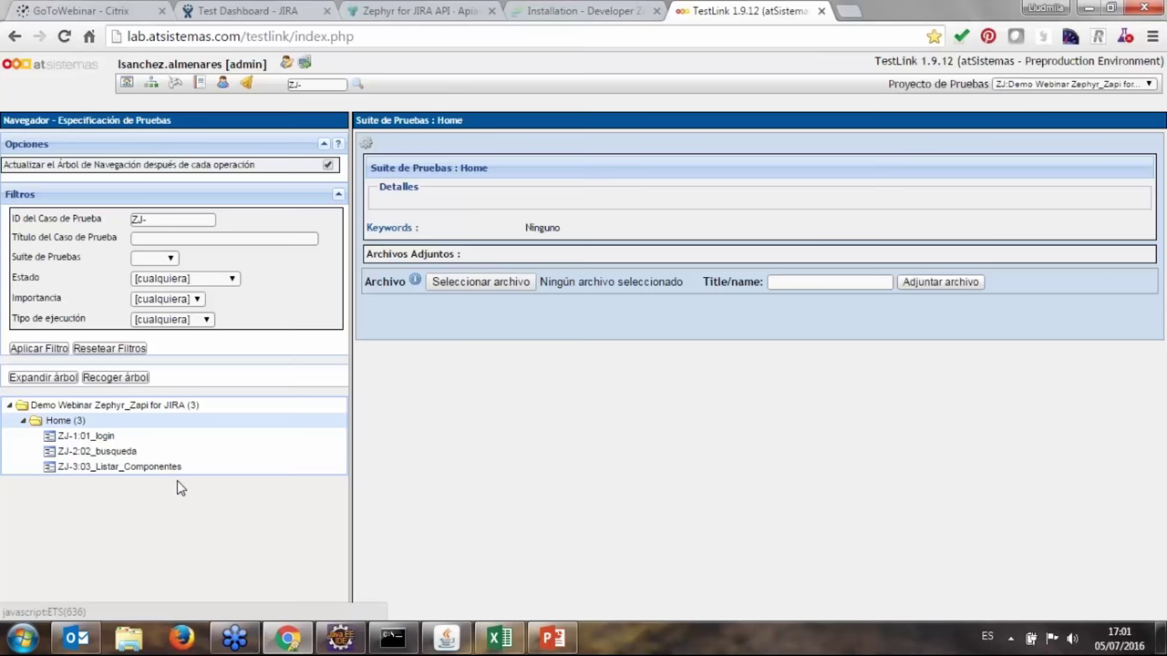
{"action": "left_click", "coordinate": [109, 438]}
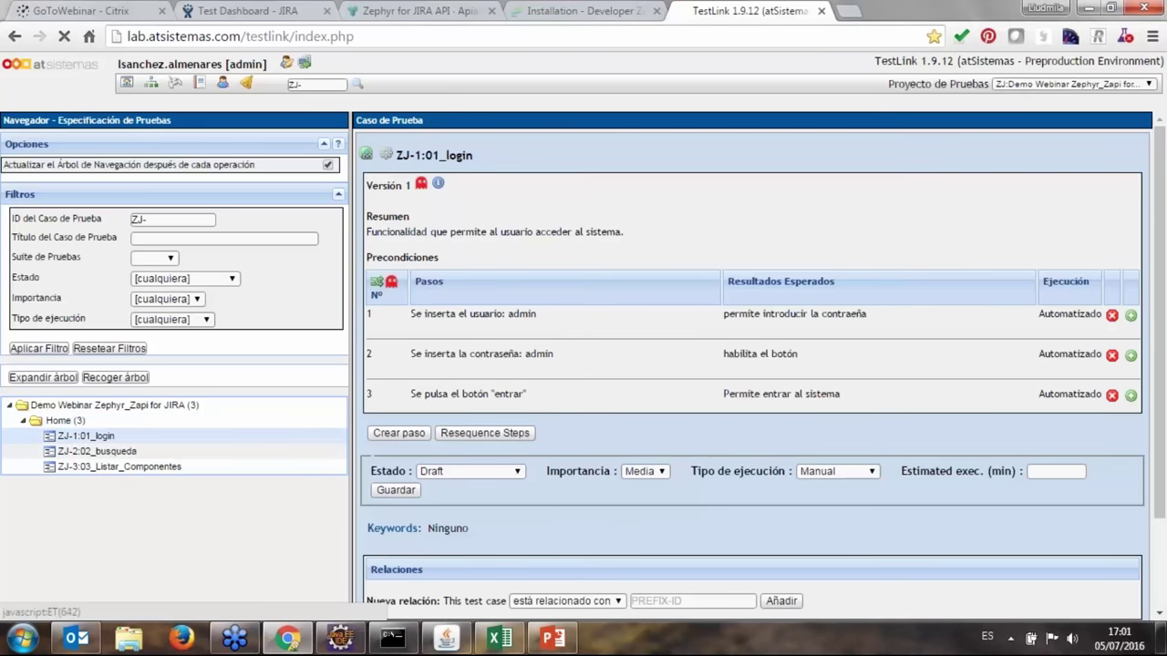
{"action": "left_click", "coordinate": [96, 451]}
{"action": "left_click", "coordinate": [118, 467]}
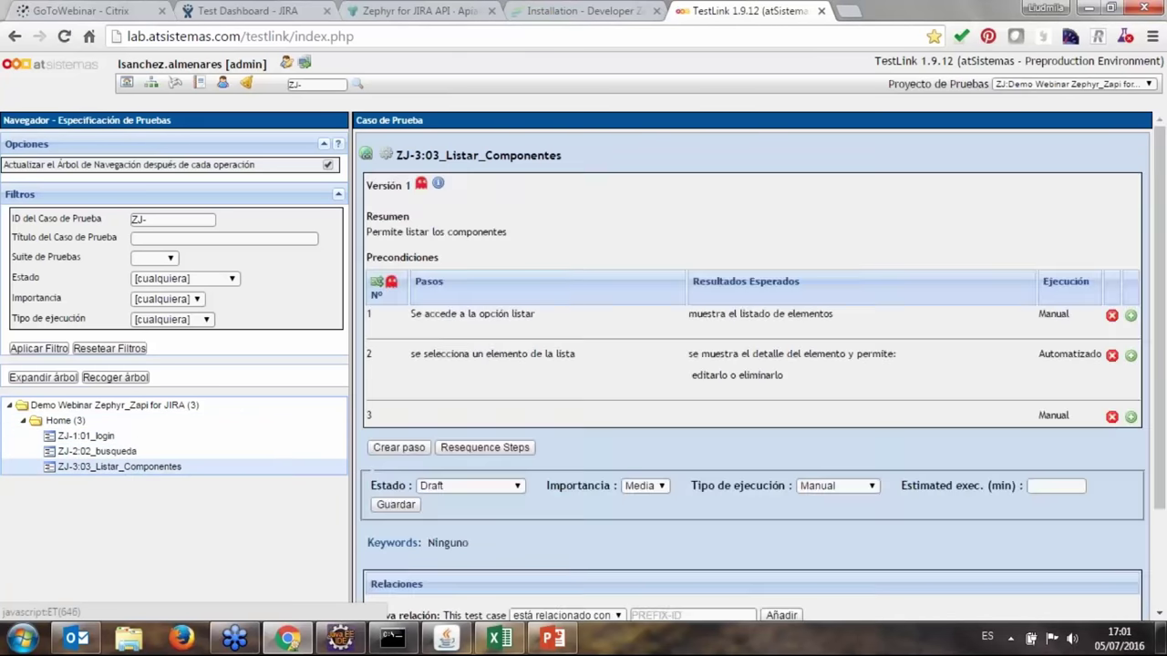
{"action": "left_click", "coordinate": [80, 421]}
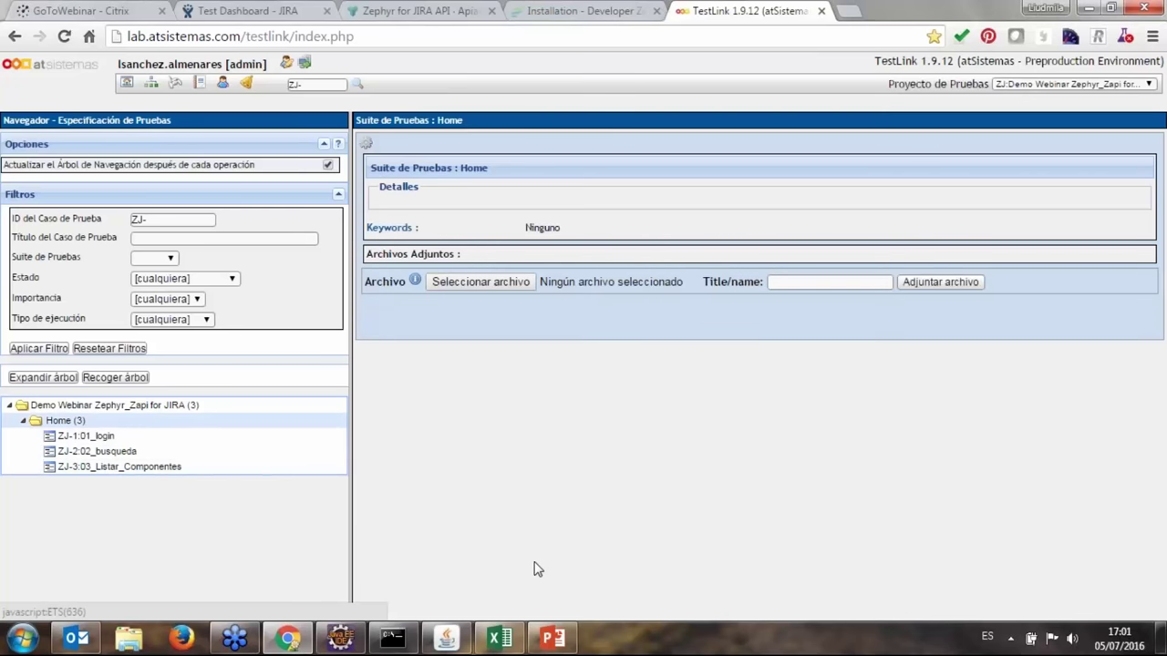
{"action": "mouse_move", "coordinate": [464, 641]}
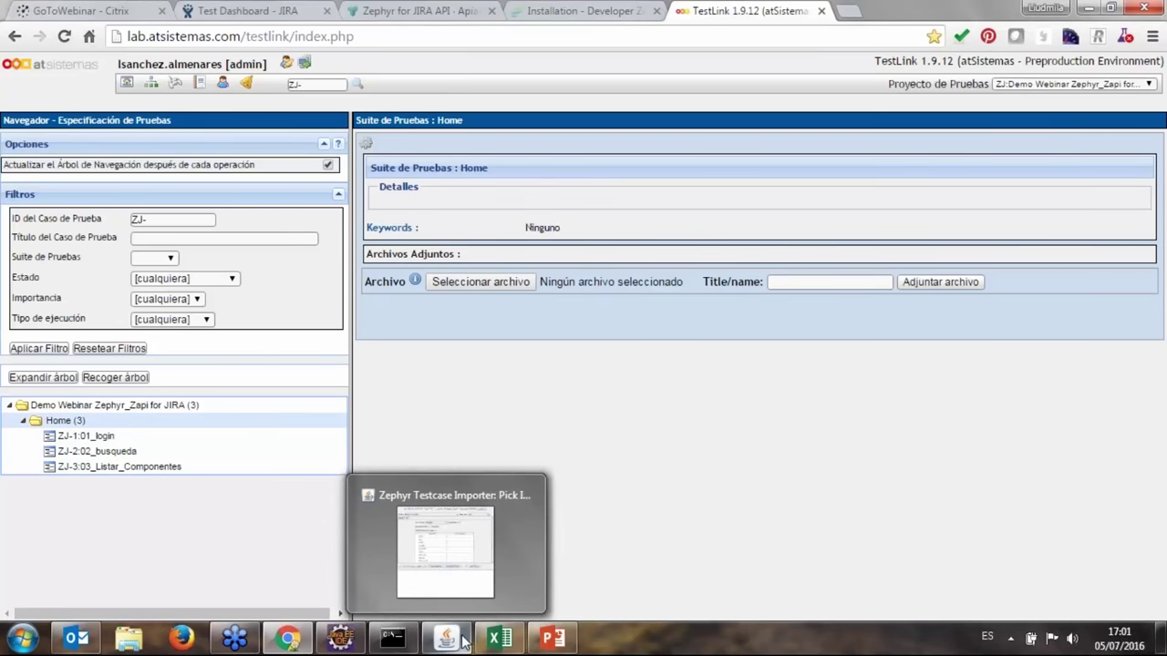
Bring the Zephyr Testcase Importer forward, reposition it, and check the JIRA server Url.
{"action": "mouse_move", "coordinate": [513, 497]}
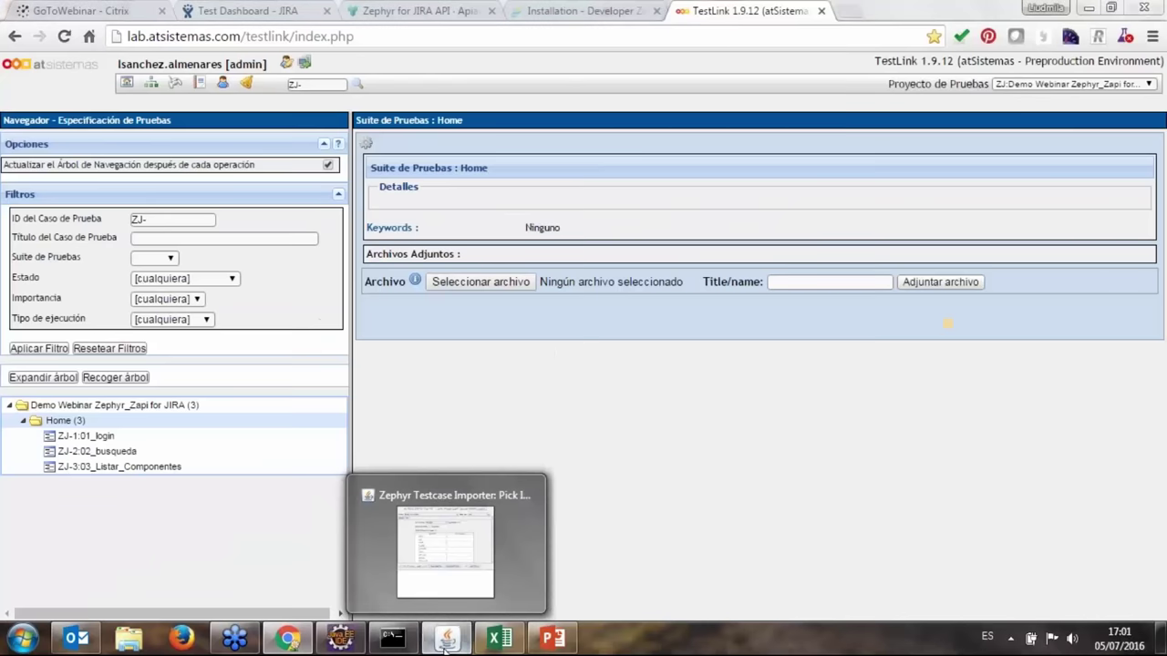
{"action": "left_click", "coordinate": [447, 543]}
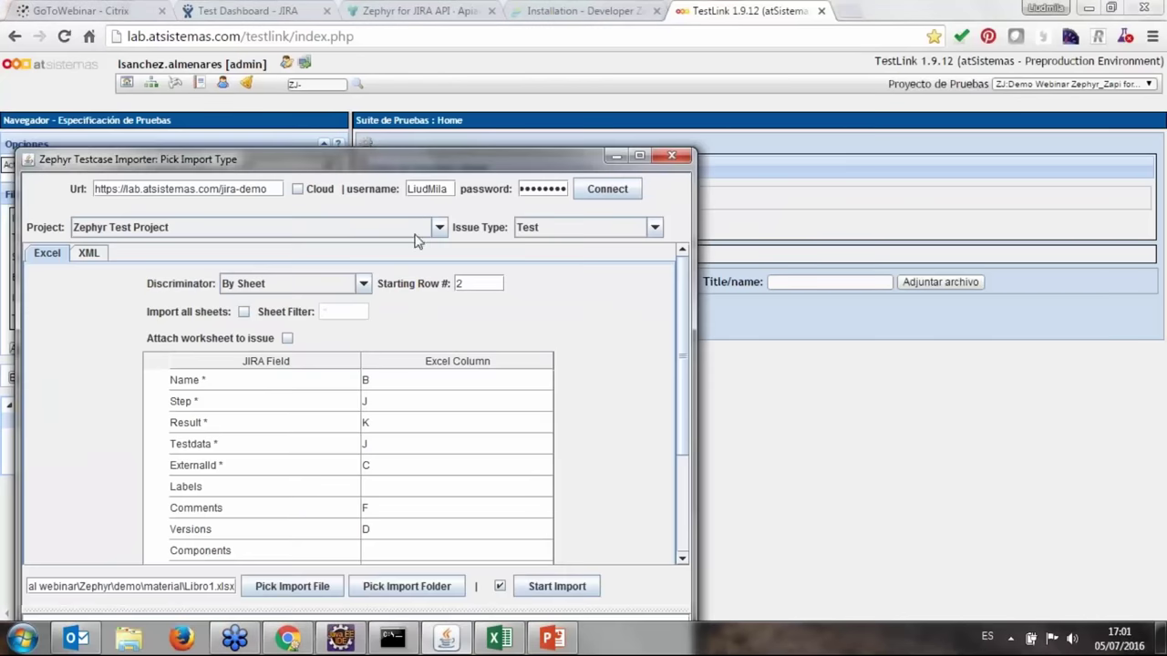
{"action": "left_click_drag", "start_coordinate": [412, 169], "coordinate": [434, 128]}
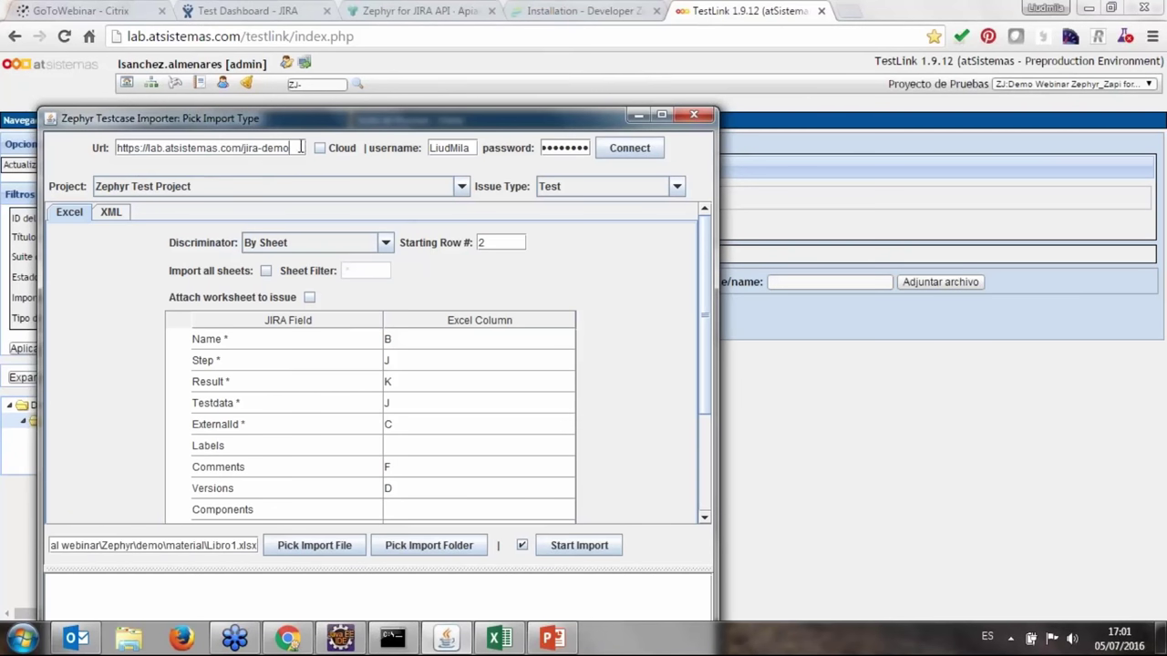
{"action": "left_click_drag", "start_coordinate": [301, 148], "coordinate": [117, 148]}
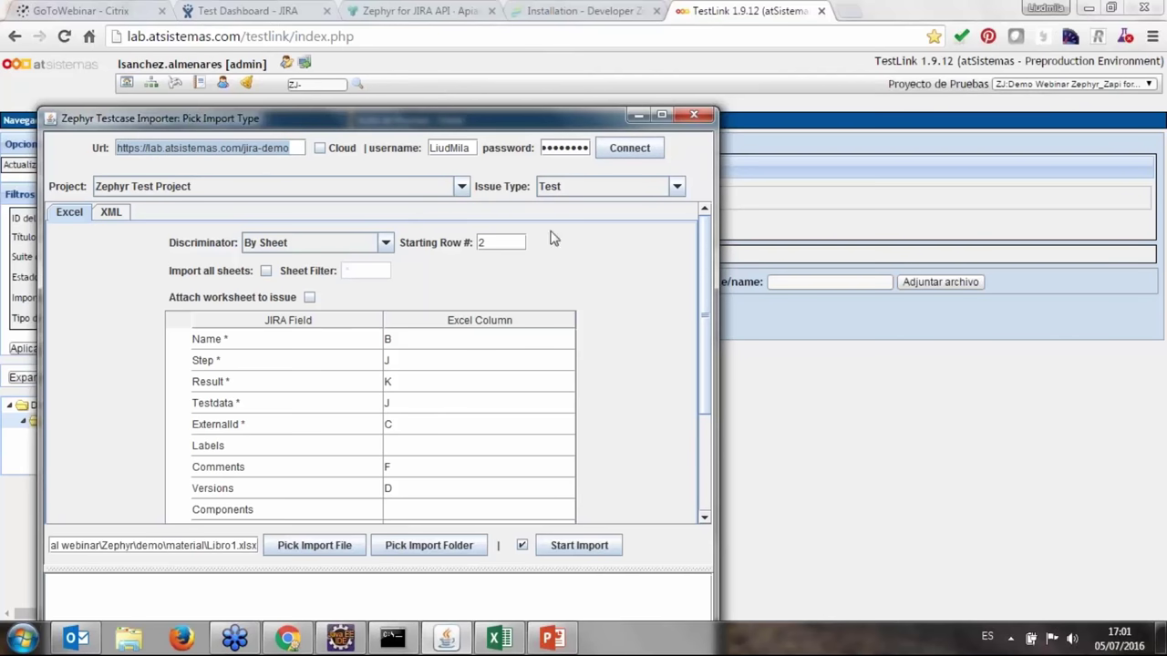
Keep Zephyr Test Project as the target project and Test as the issue type.
{"action": "left_click", "coordinate": [373, 193]}
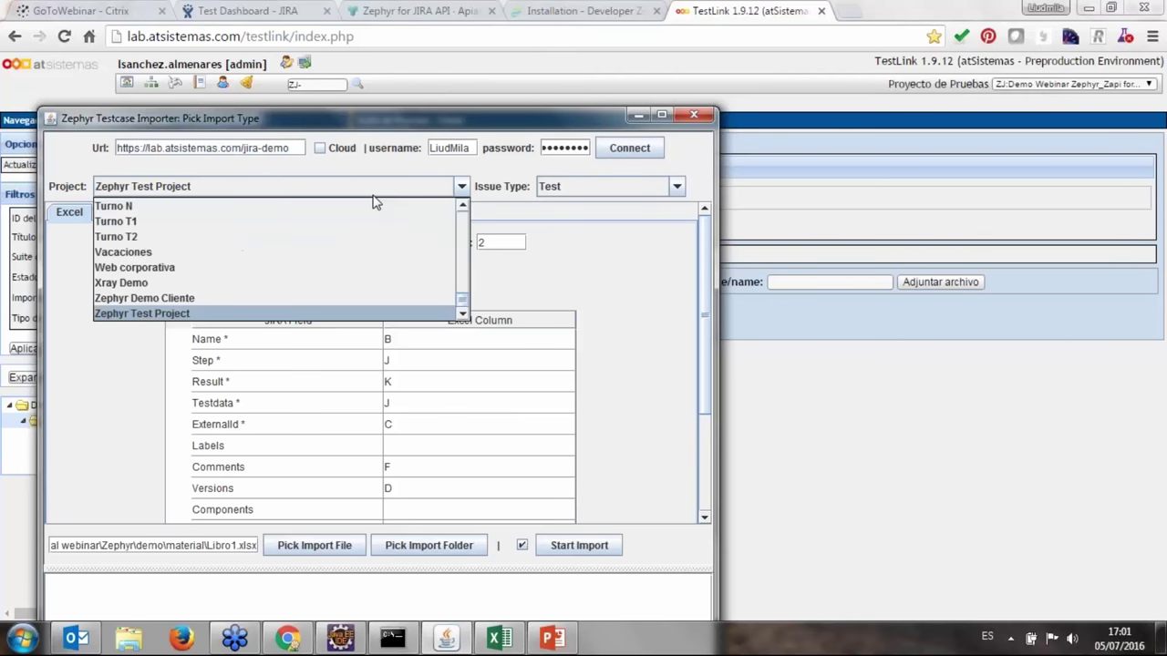
{"action": "left_click", "coordinate": [373, 196]}
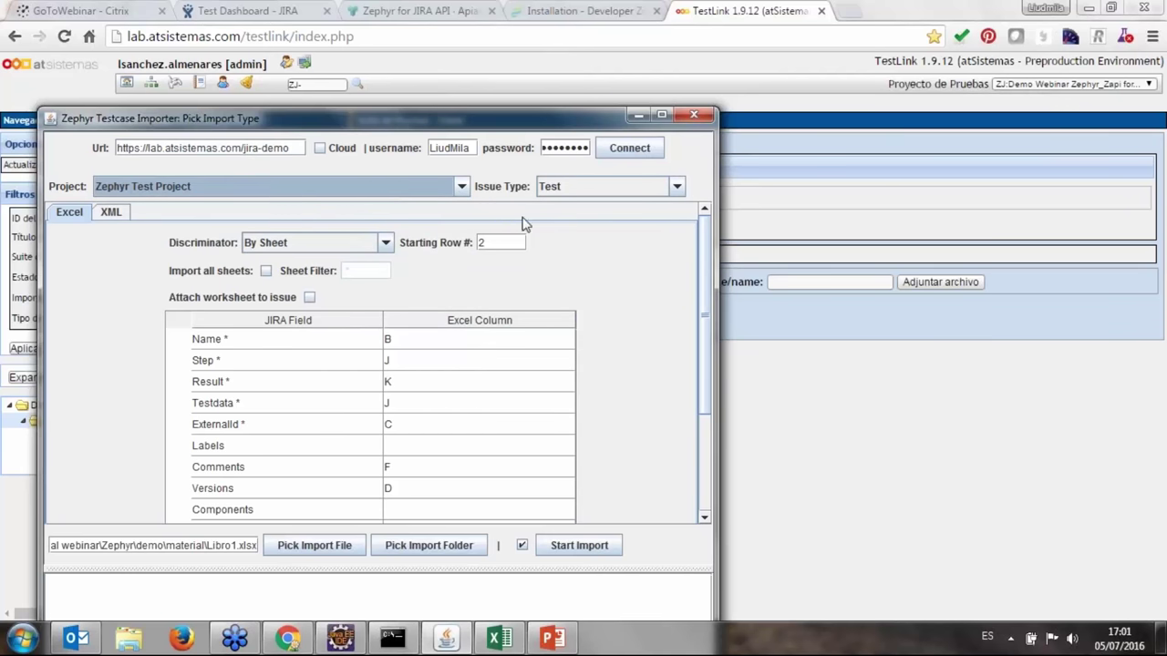
{"action": "left_click", "coordinate": [584, 187]}
{"action": "left_click", "coordinate": [583, 187]}
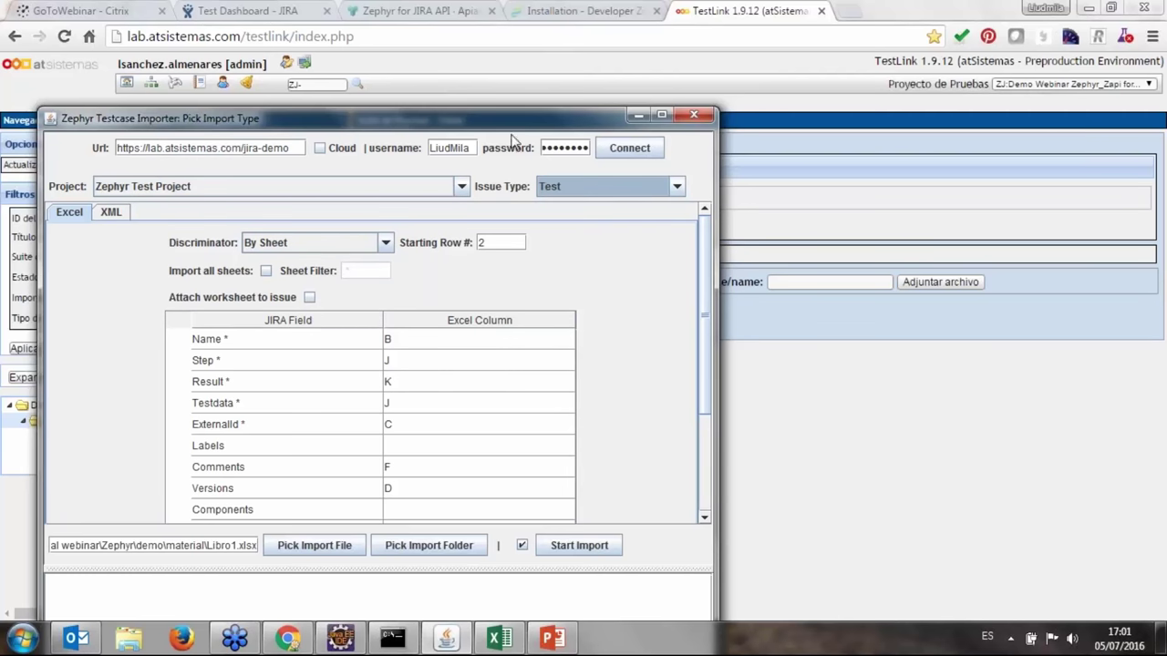
{"action": "left_click_drag", "start_coordinate": [511, 127], "coordinate": [507, 52]}
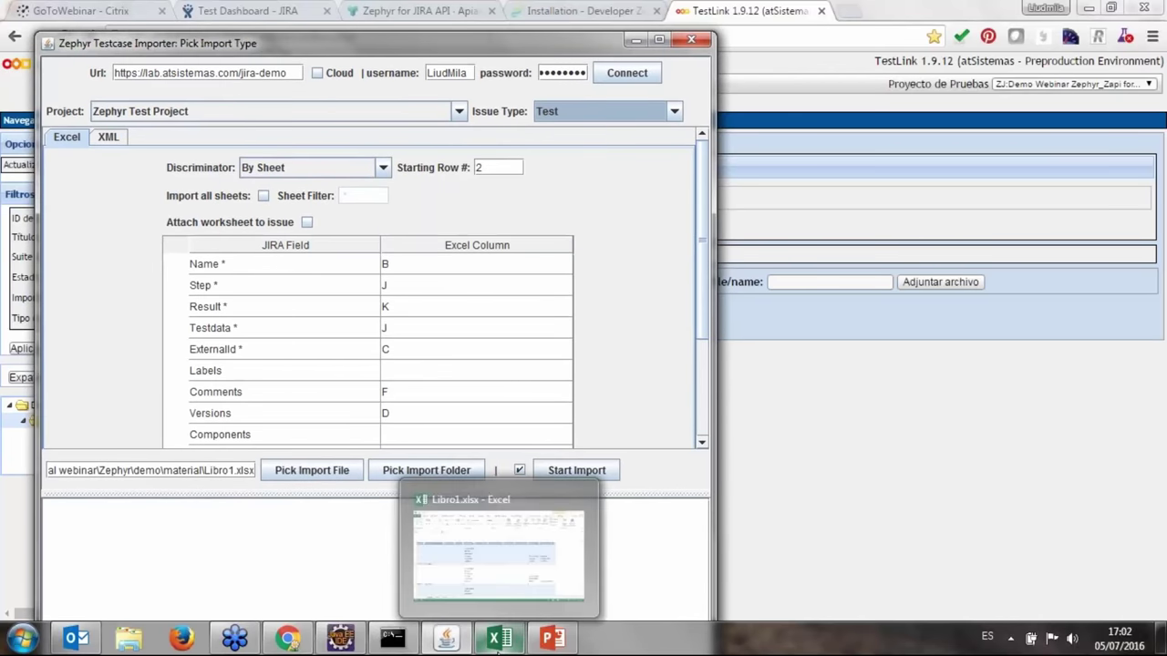
Review the Libro1.xlsx test-case rows in Excel, then return to TestLink.
{"action": "left_click", "coordinate": [500, 638]}
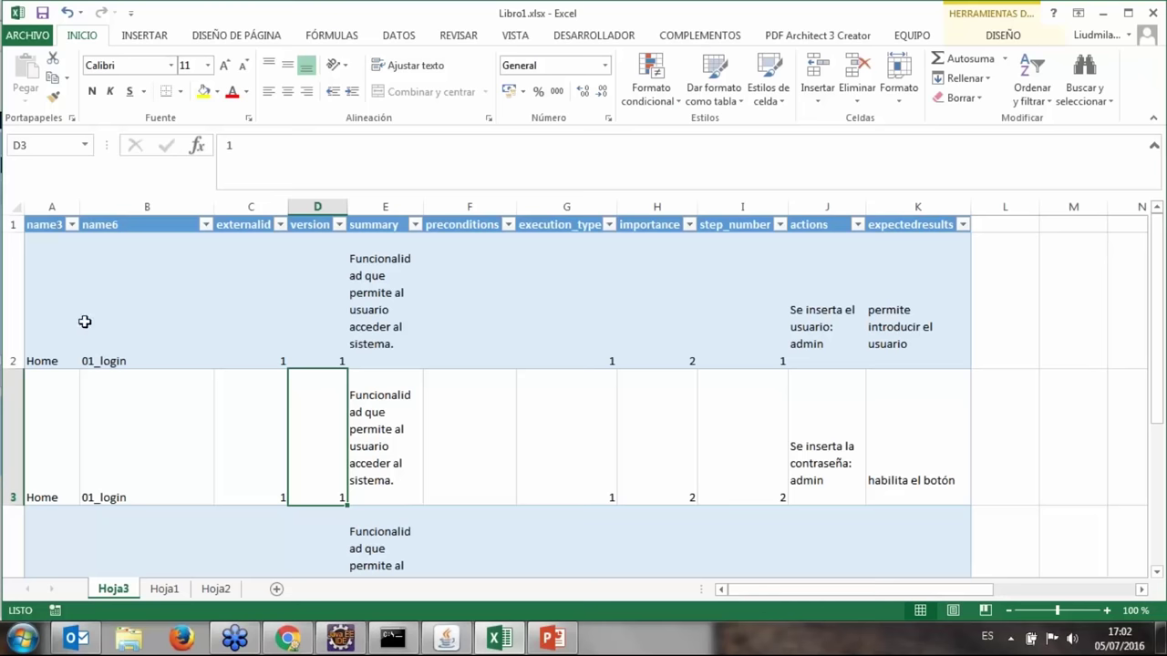
{"action": "scroll", "coordinate": [247, 271], "scroll_direction": "down", "scroll_amount": 1}
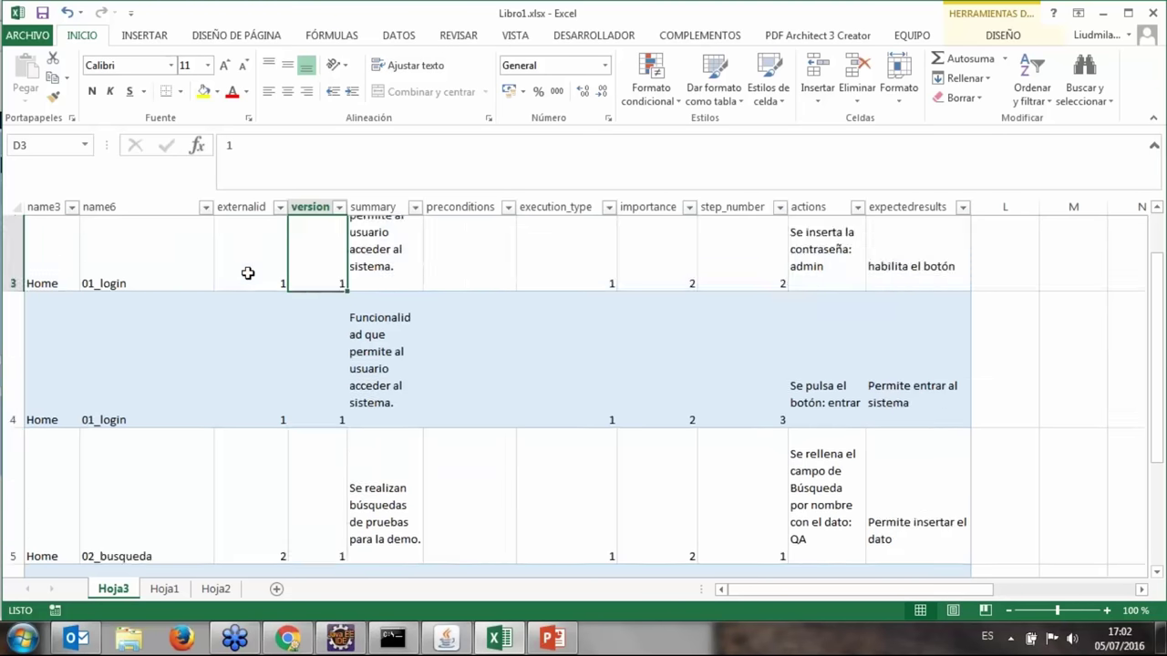
{"action": "scroll", "coordinate": [247, 339], "scroll_direction": "up", "scroll_amount": 1}
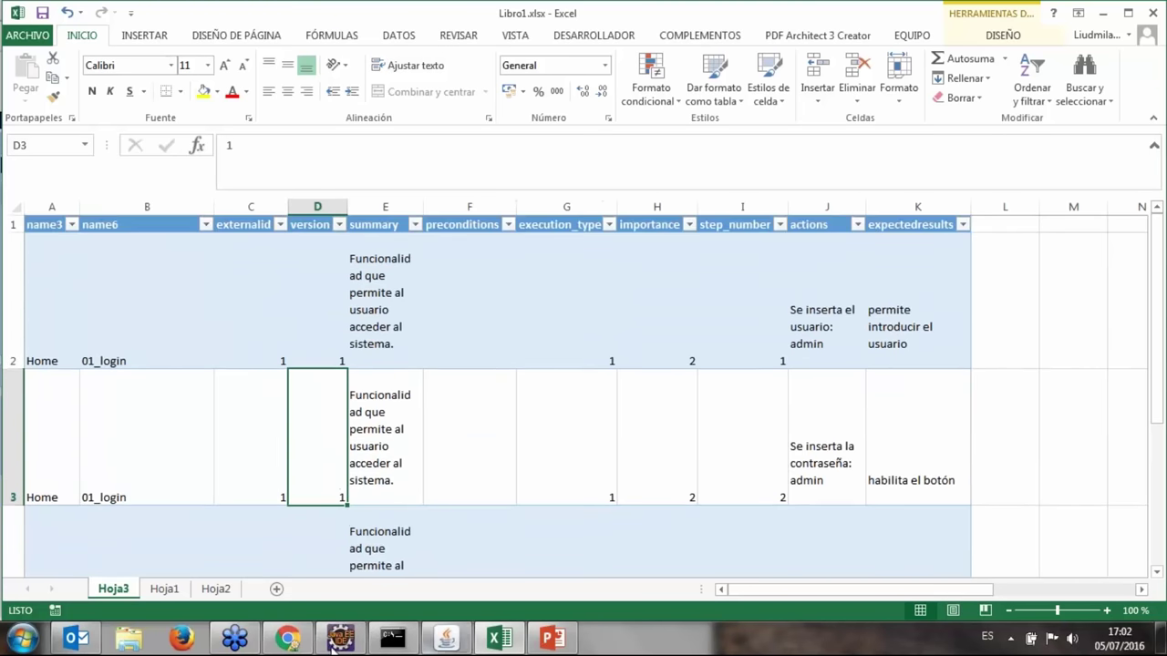
{"action": "left_click", "coordinate": [290, 639]}
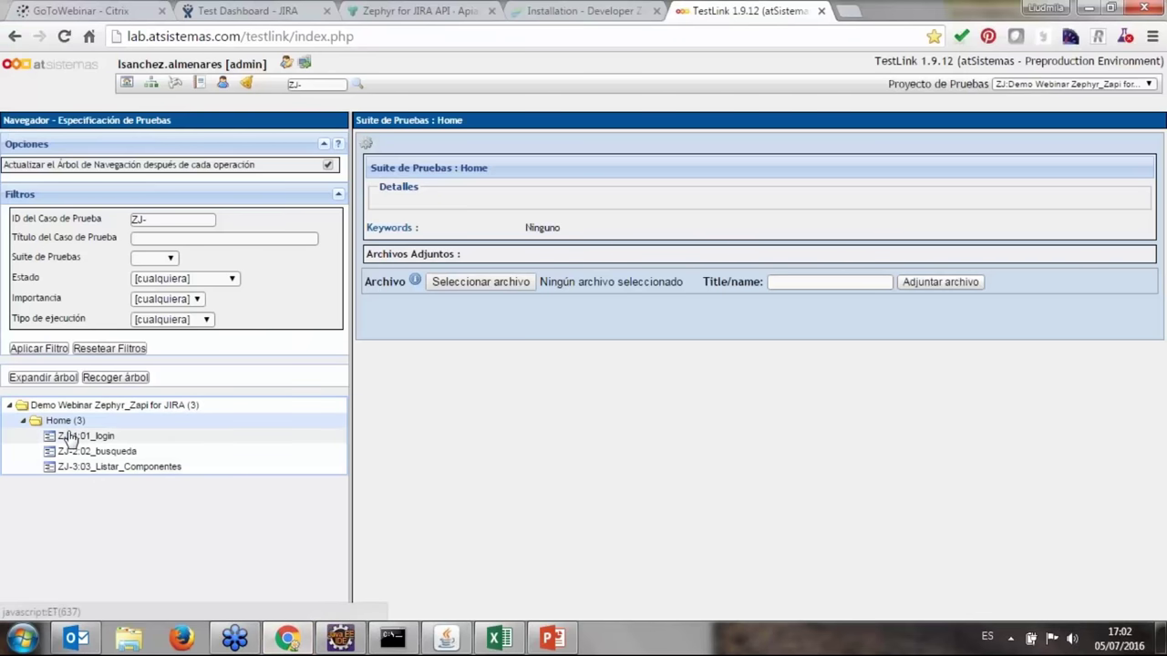
Open the Home suite's Exportar Suite de Pruebas form, confirm XML file type, then switch to Excel.
{"action": "left_click", "coordinate": [369, 146]}
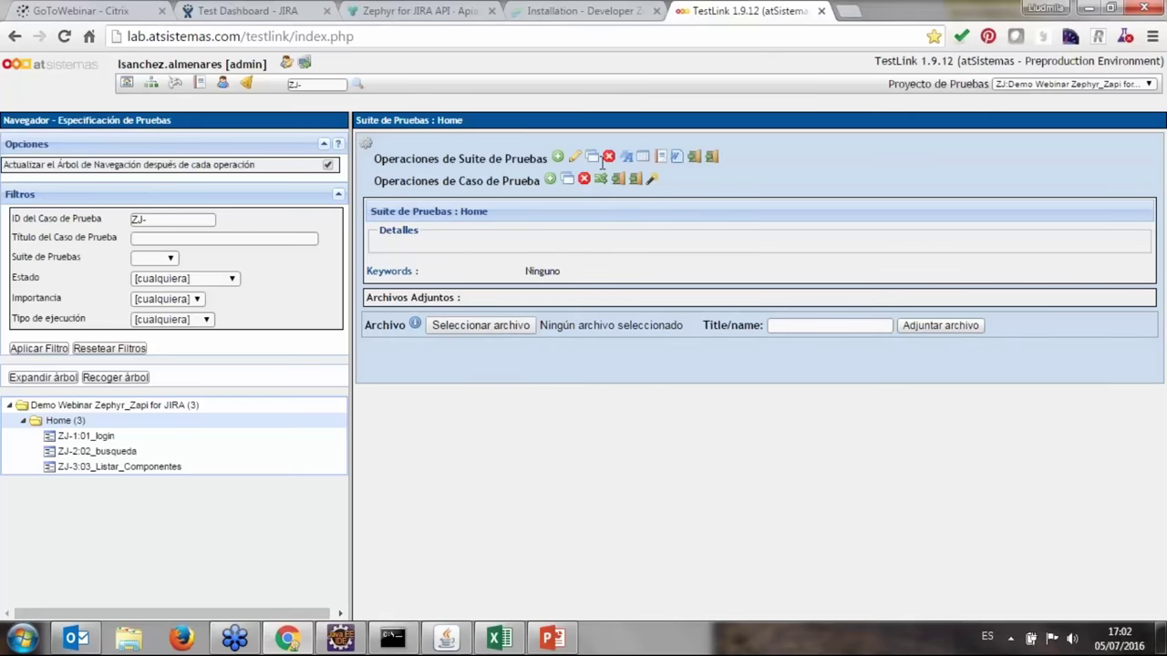
{"action": "left_click", "coordinate": [712, 159]}
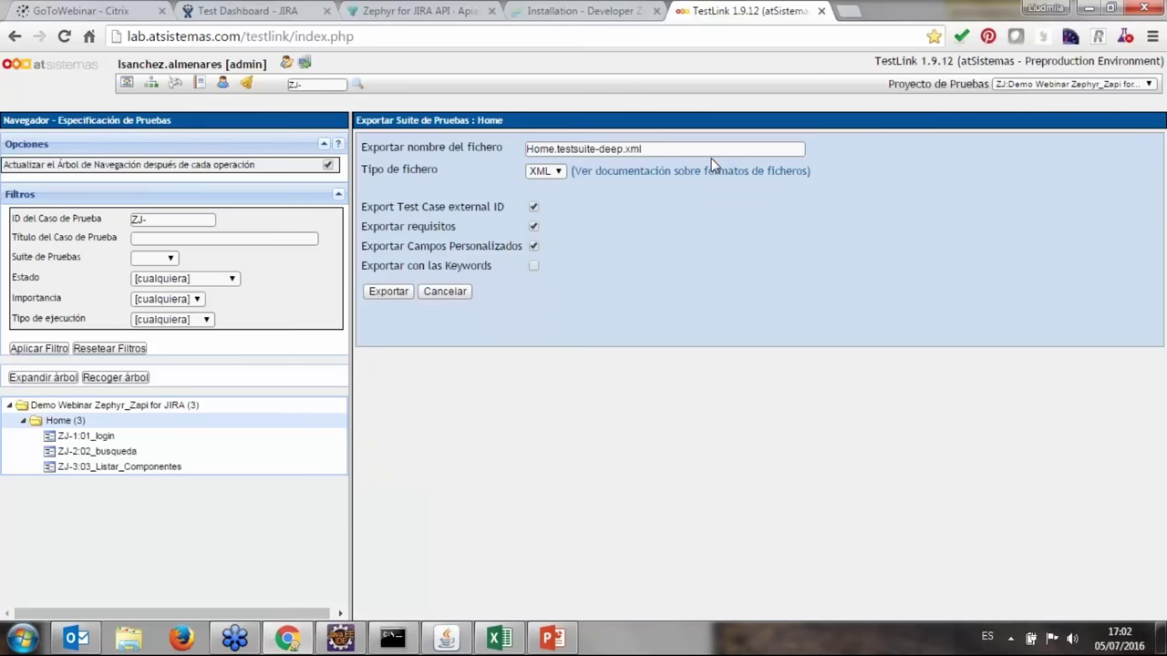
{"action": "left_click", "coordinate": [552, 171]}
{"action": "left_click", "coordinate": [500, 642]}
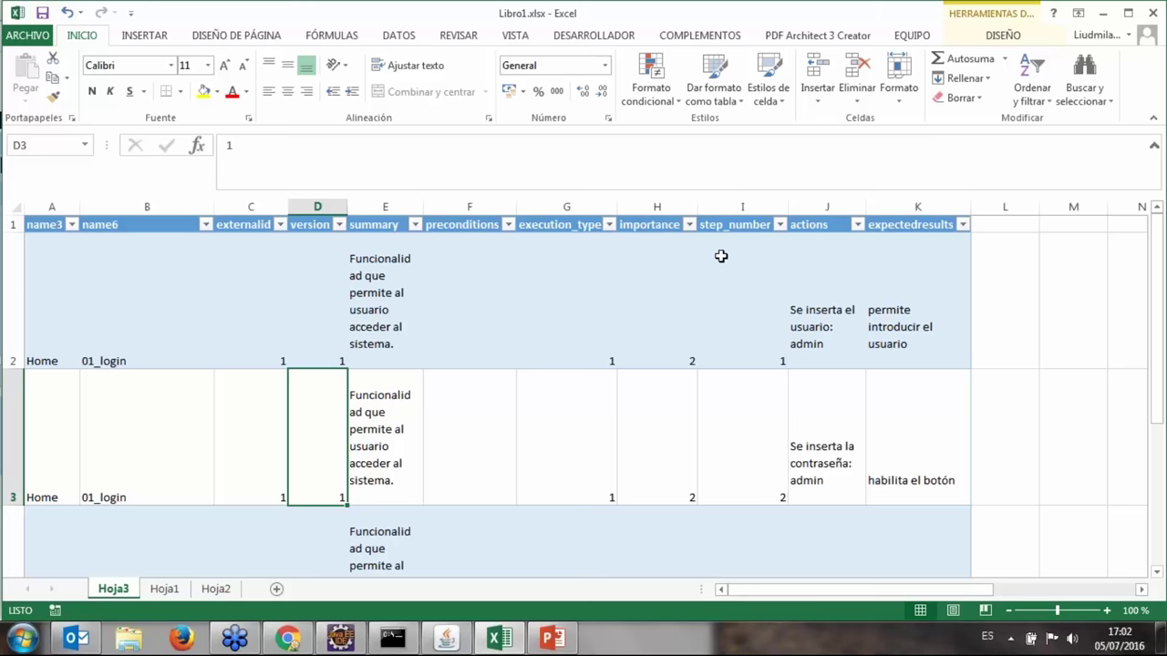
Check the importer's Name-to-column-B mapping and move the importer aside.
{"action": "scroll", "coordinate": [811, 345], "scroll_direction": "down", "scroll_amount": 1}
{"action": "scroll", "coordinate": [810, 345], "scroll_direction": "up", "scroll_amount": 1}
{"action": "left_click", "coordinate": [456, 642]}
{"action": "left_click", "coordinate": [424, 269]}
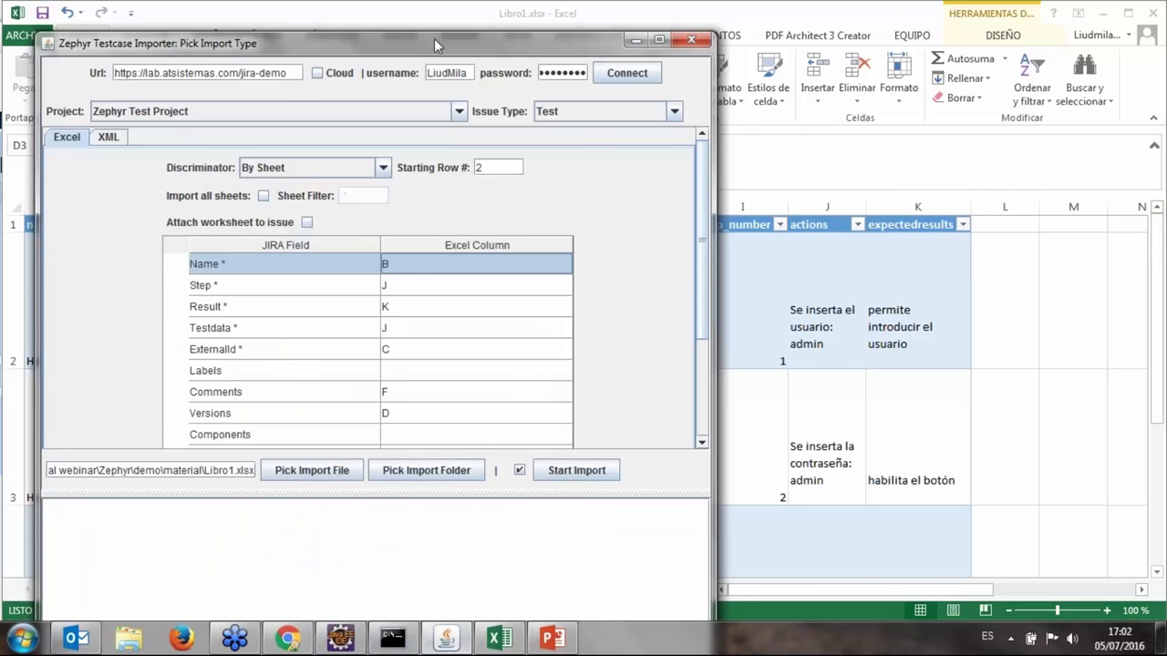
{"action": "left_click_drag", "start_coordinate": [435, 46], "coordinate": [838, 87]}
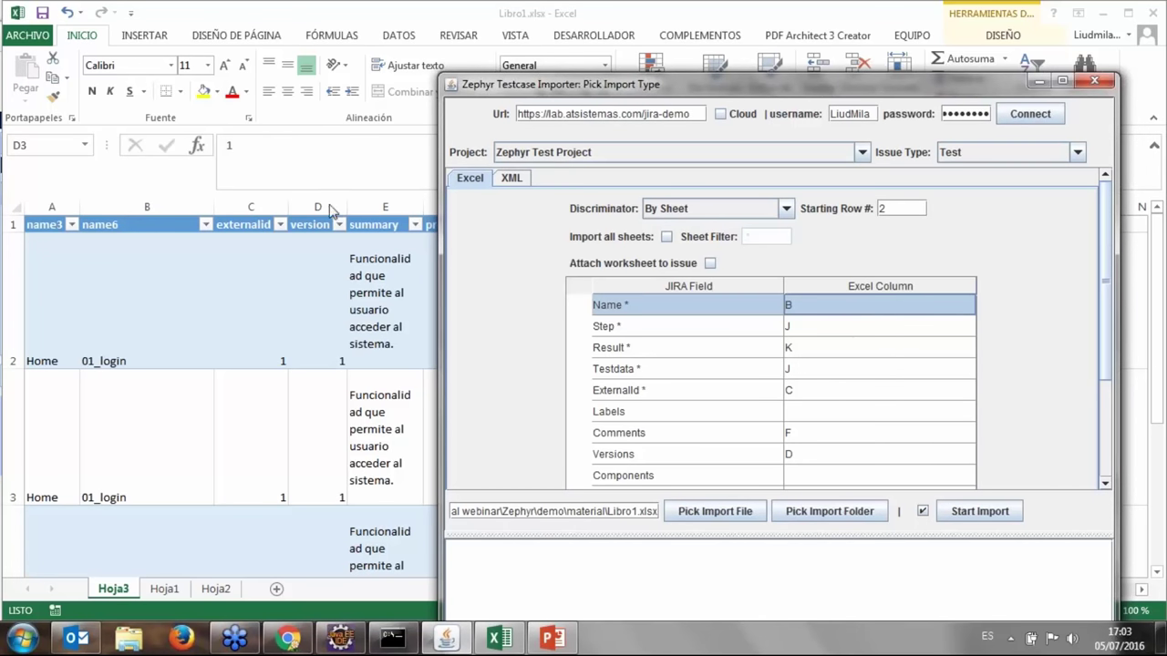
Inspect Libro1.xlsx cells E2, G2, I2 and K2, then return to the TestLink export form.
{"action": "left_click", "coordinate": [323, 446]}
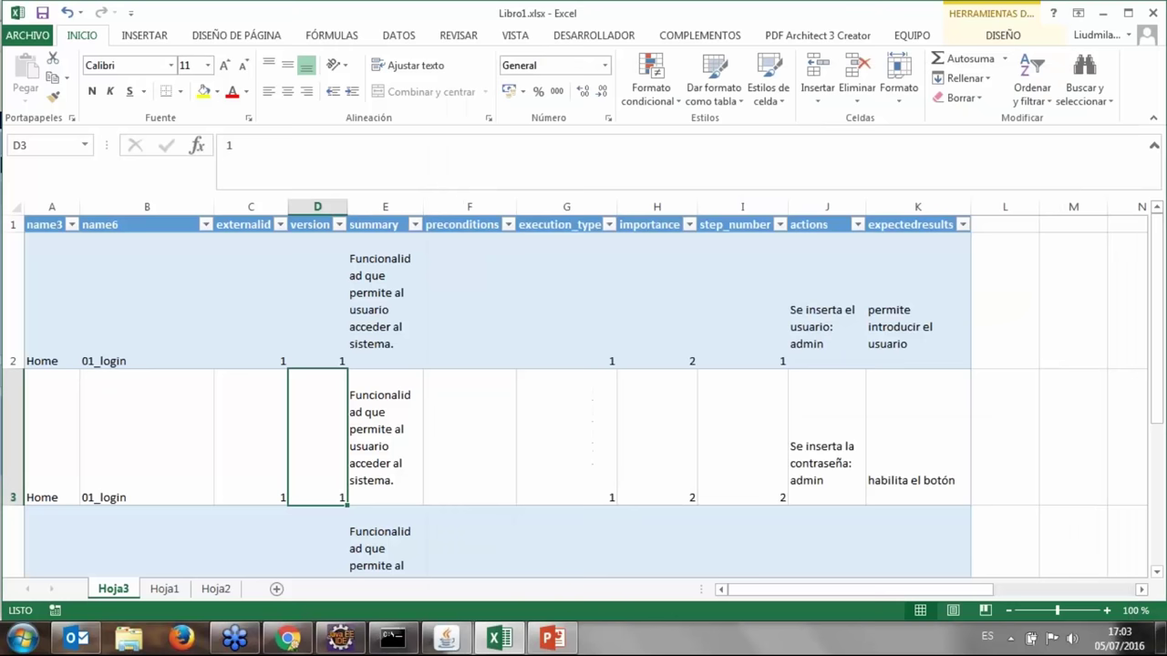
{"action": "left_click", "coordinate": [398, 307]}
{"action": "left_click", "coordinate": [570, 310]}
{"action": "left_click", "coordinate": [768, 357]}
{"action": "left_click", "coordinate": [894, 332]}
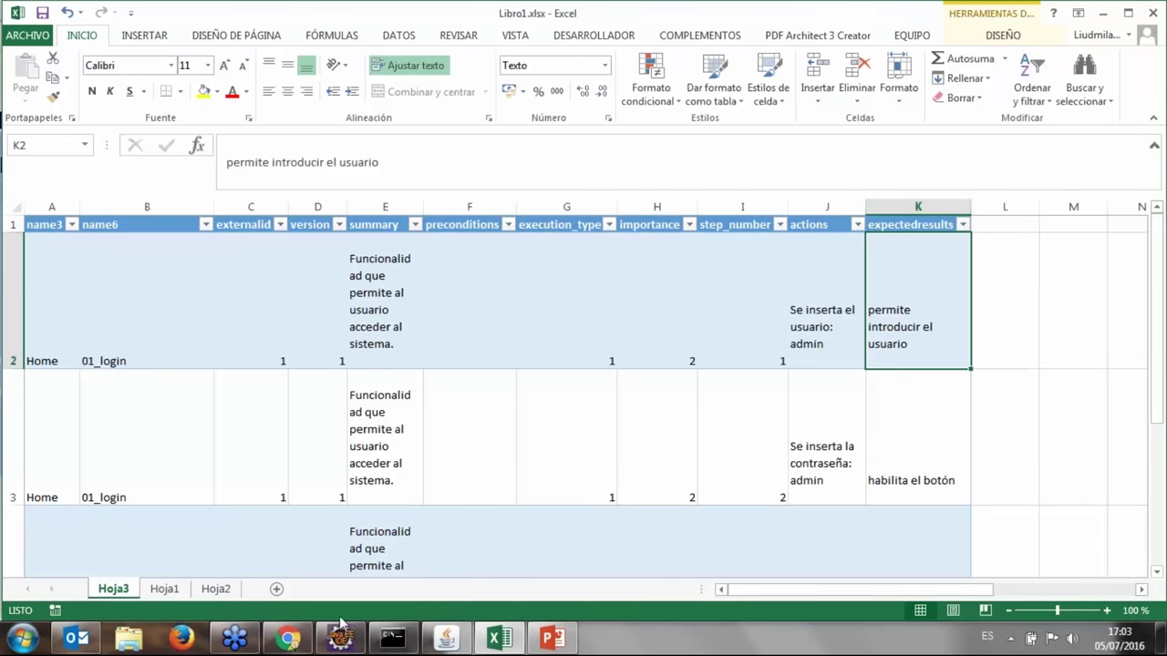
{"action": "left_click", "coordinate": [285, 640]}
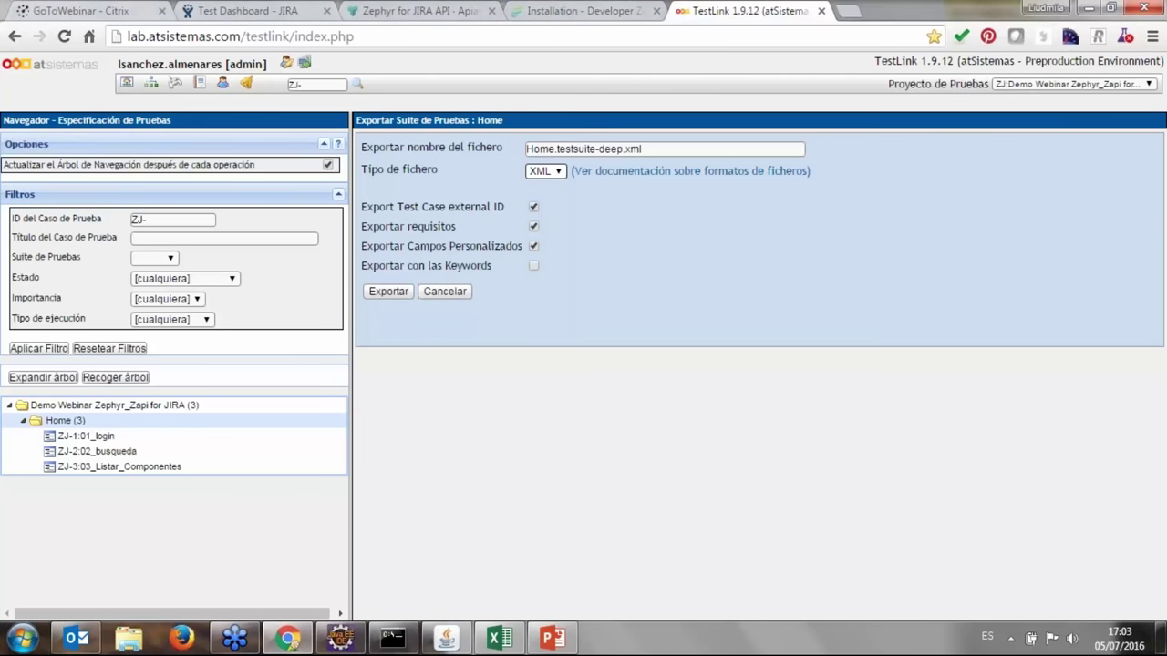
Search Tests to list the project's 29 Test issues and open ZEPHYR-57 01_login.
{"action": "left_click", "coordinate": [408, 18]}
{"action": "left_click", "coordinate": [228, 13]}
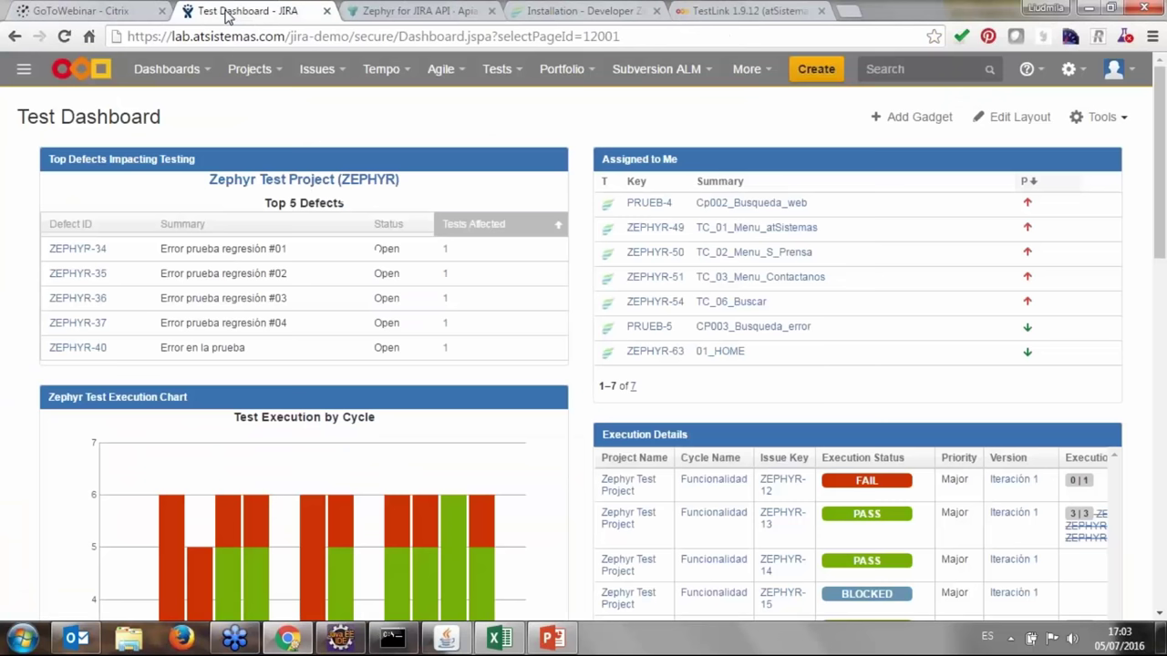
{"action": "left_click", "coordinate": [583, 11]}
{"action": "left_click", "coordinate": [259, 12]}
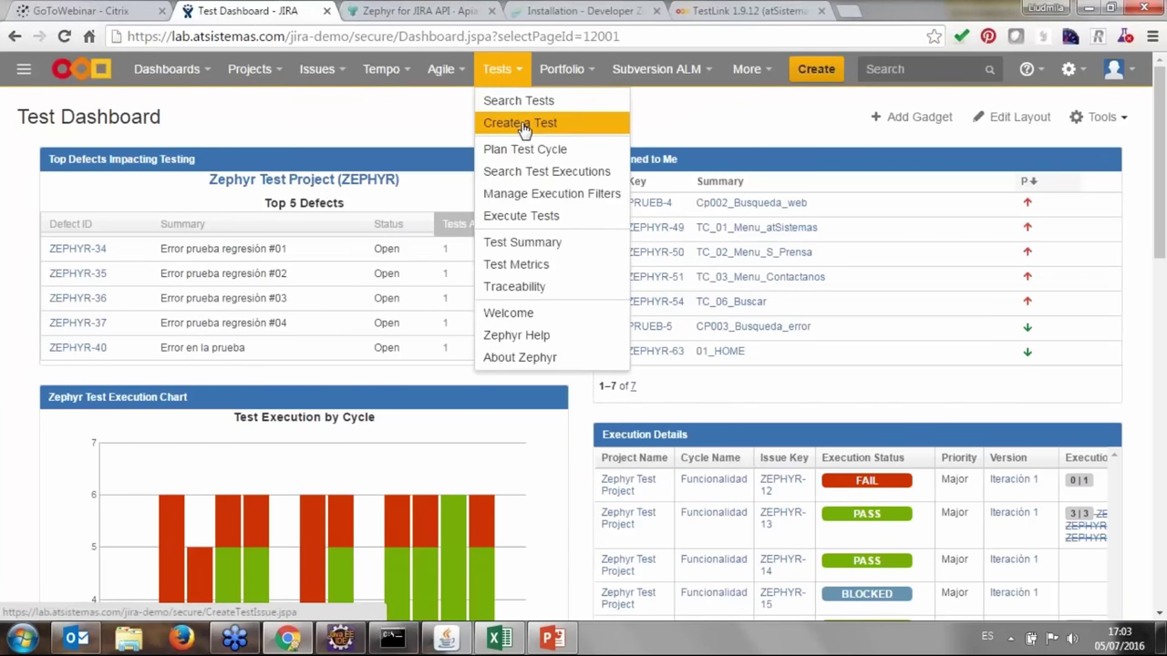
{"action": "left_click", "coordinate": [520, 102]}
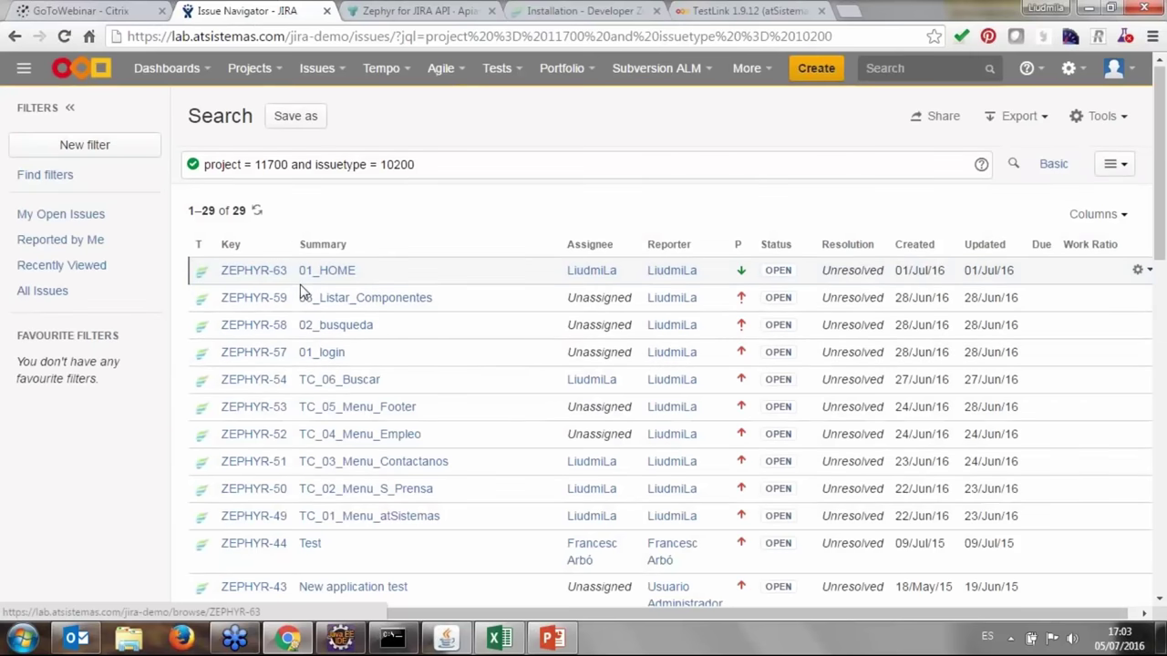
{"action": "scroll", "coordinate": [364, 310], "scroll_direction": "down", "scroll_amount": 1}
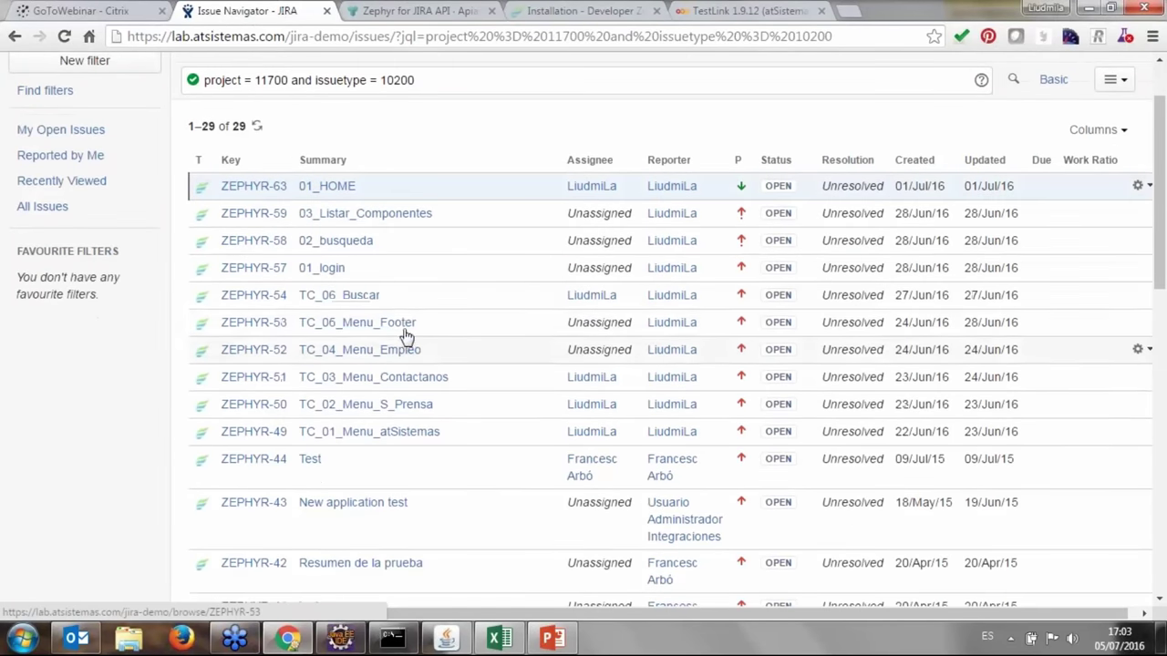
{"action": "left_click", "coordinate": [339, 268]}
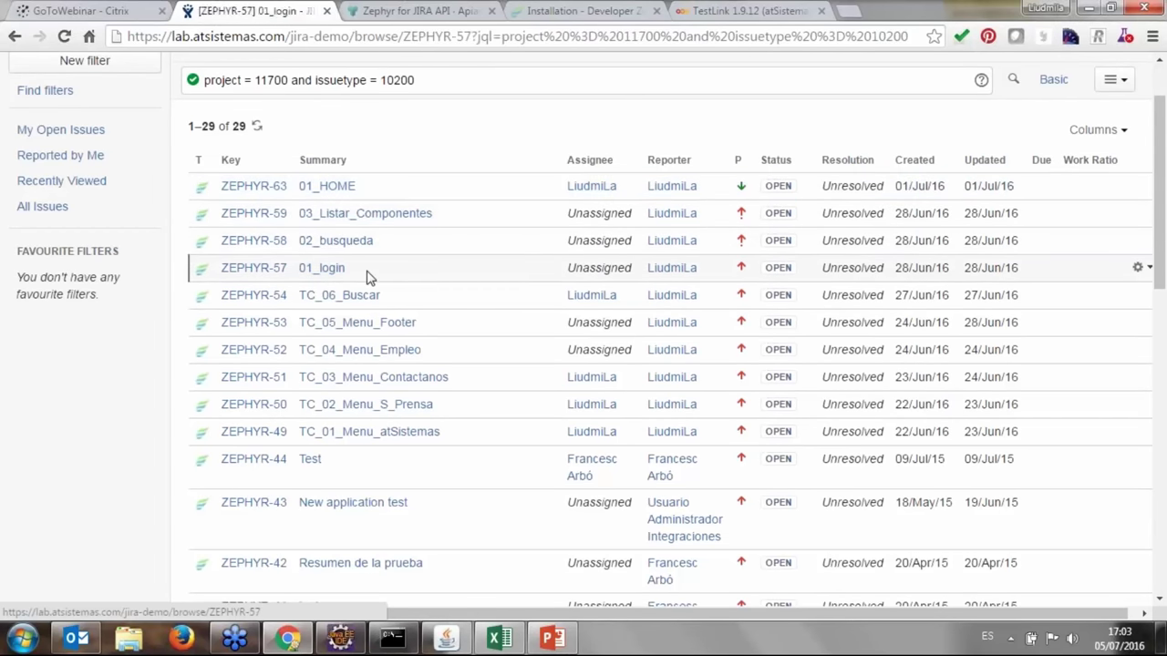
Review the 01_login steps and Test Data column, check the exported-steps spreadsheet, then bring up TestLink.
{"action": "scroll", "coordinate": [204, 365], "scroll_direction": "down", "scroll_amount": 2}
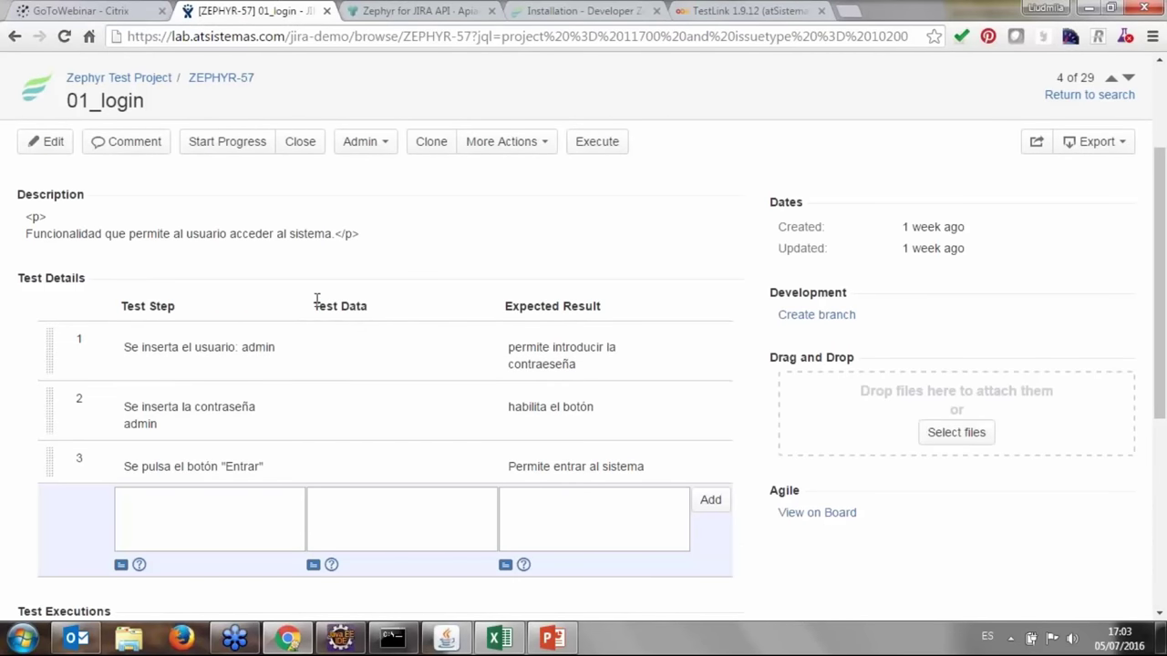
{"action": "left_click_drag", "start_coordinate": [314, 305], "coordinate": [378, 311]}
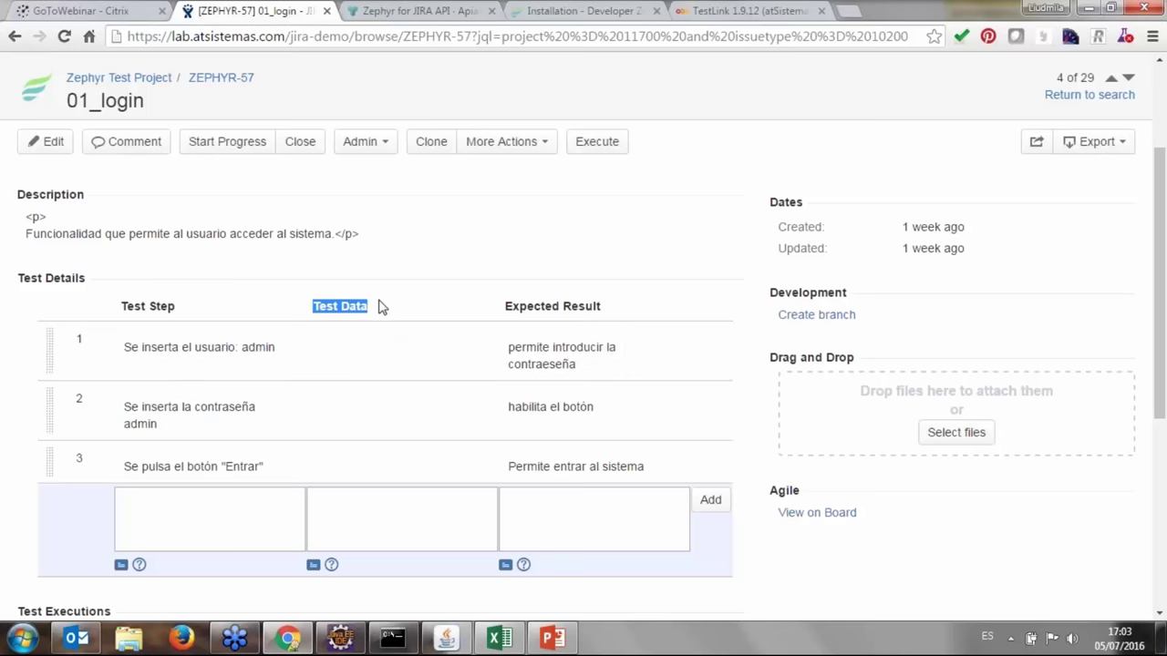
{"action": "left_click", "coordinate": [492, 644]}
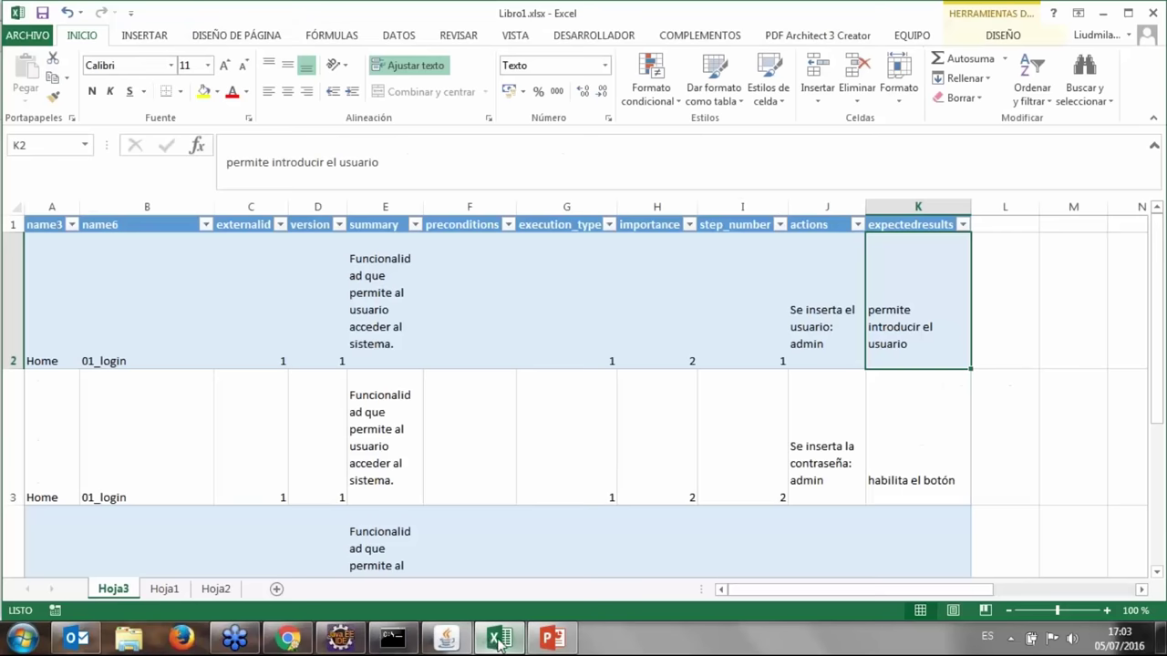
{"action": "left_click", "coordinate": [497, 640]}
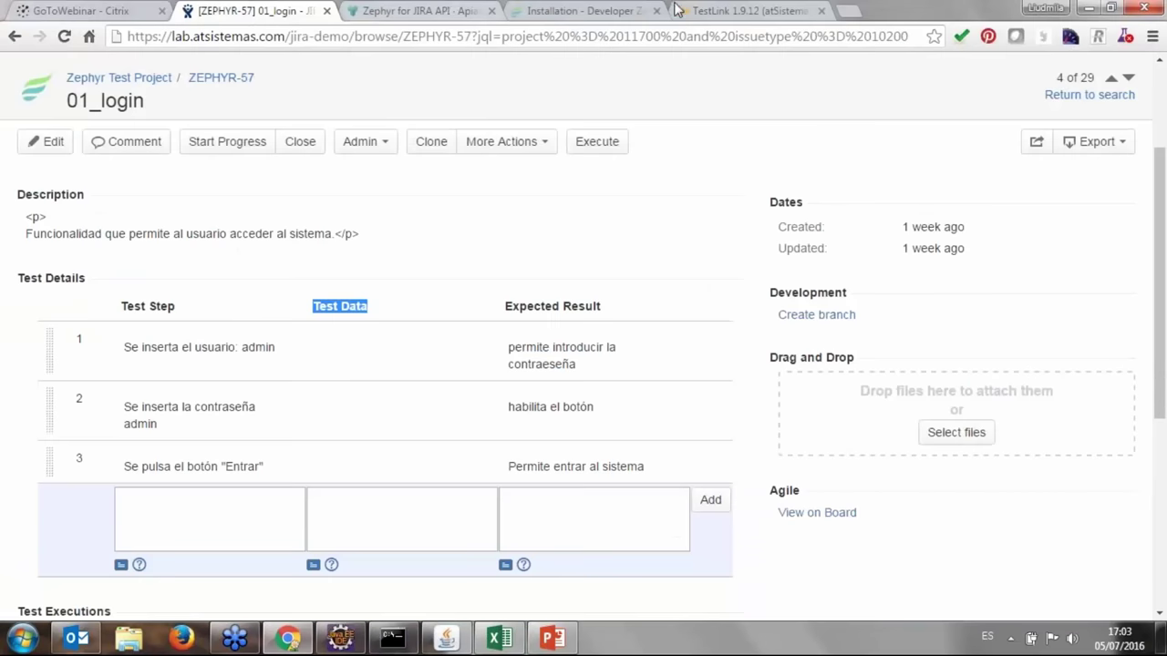
{"action": "left_click", "coordinate": [740, 11]}
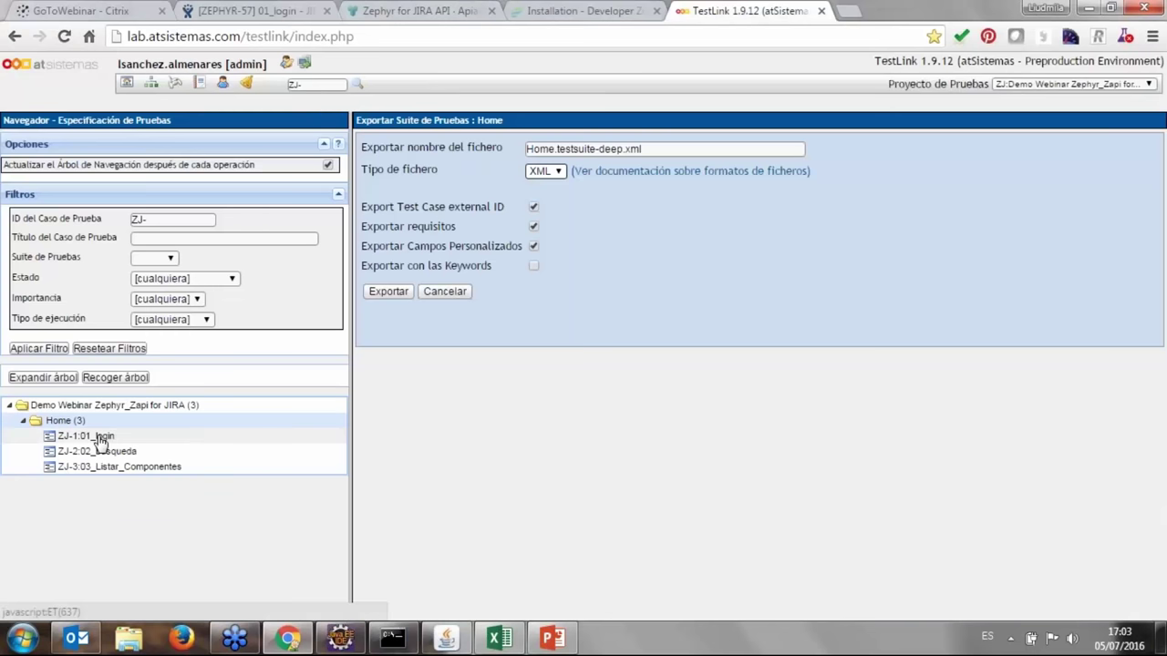
Compare TestLink's ZJ-1:01_login steps, then go back to the ZEPHYR-57 01_login issue.
{"action": "left_click", "coordinate": [100, 437]}
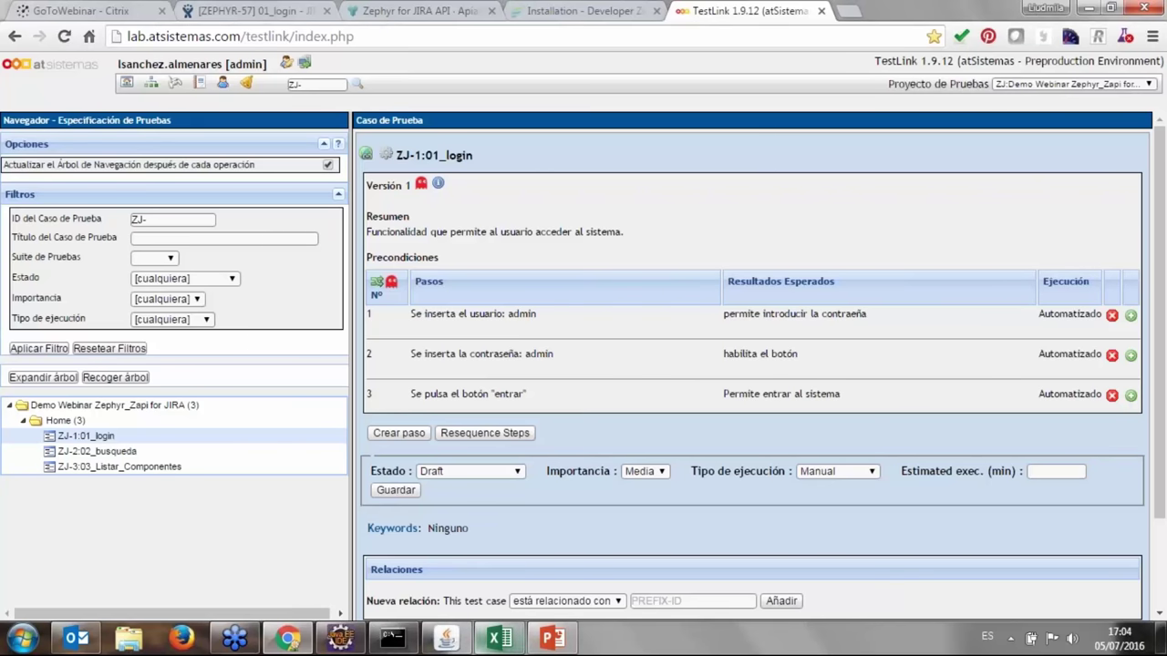
{"action": "left_click", "coordinate": [281, 9]}
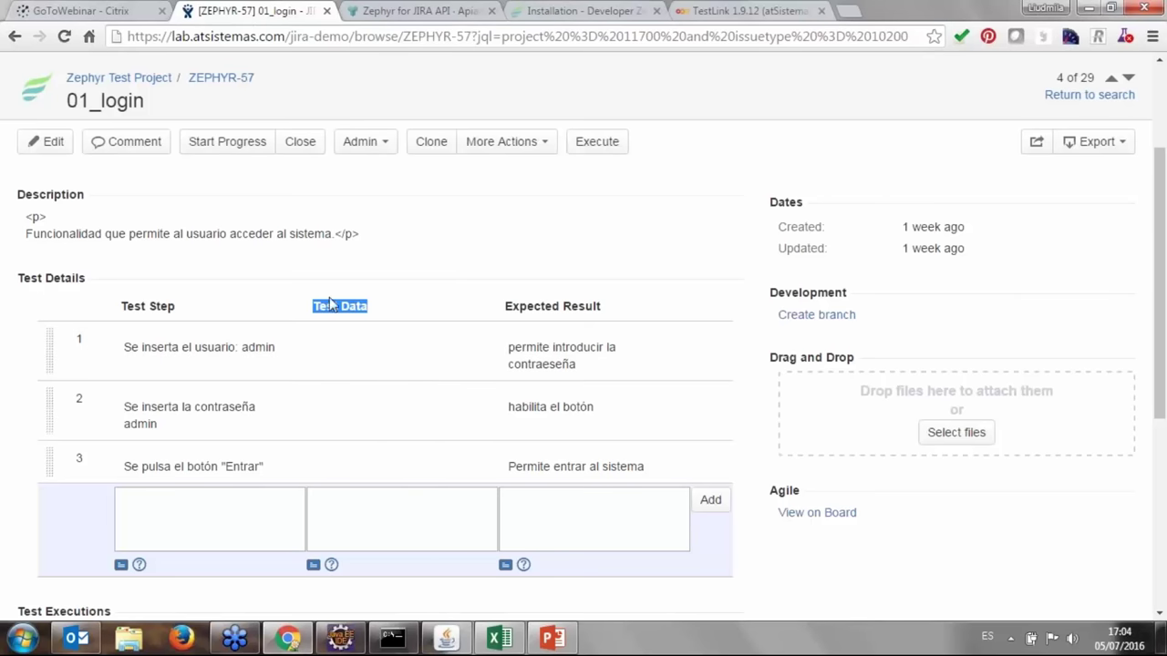
{"action": "left_click", "coordinate": [230, 369]}
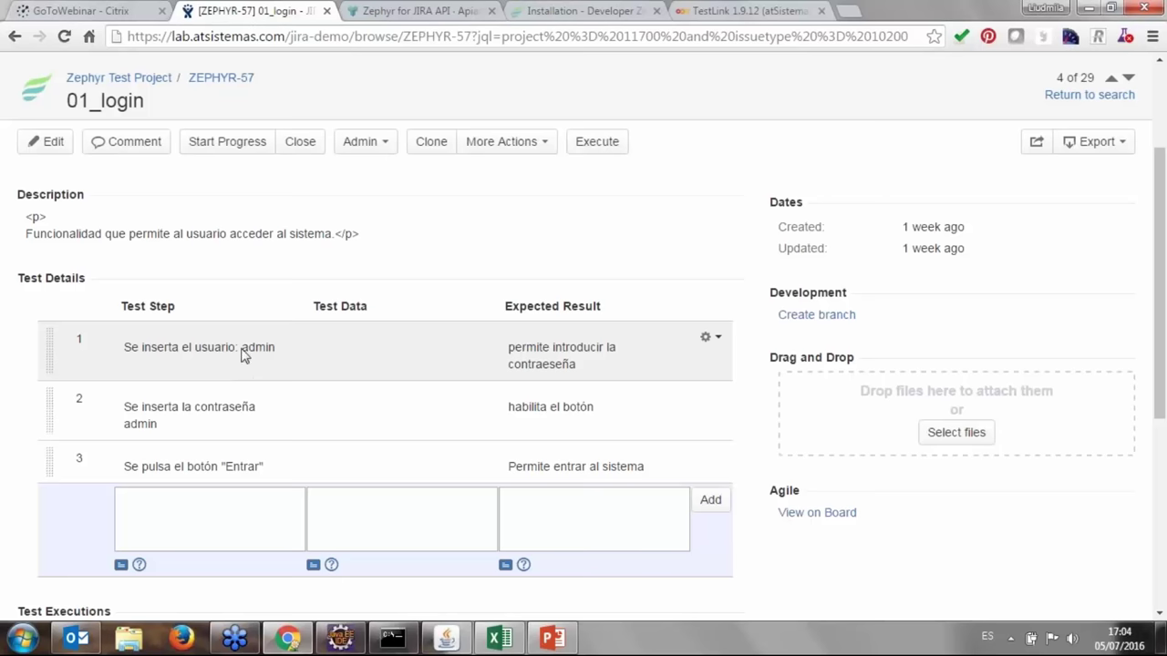
{"action": "scroll", "coordinate": [344, 328], "scroll_direction": "down", "scroll_amount": 1}
{"action": "scroll", "coordinate": [344, 328], "scroll_direction": "down", "scroll_amount": 3}
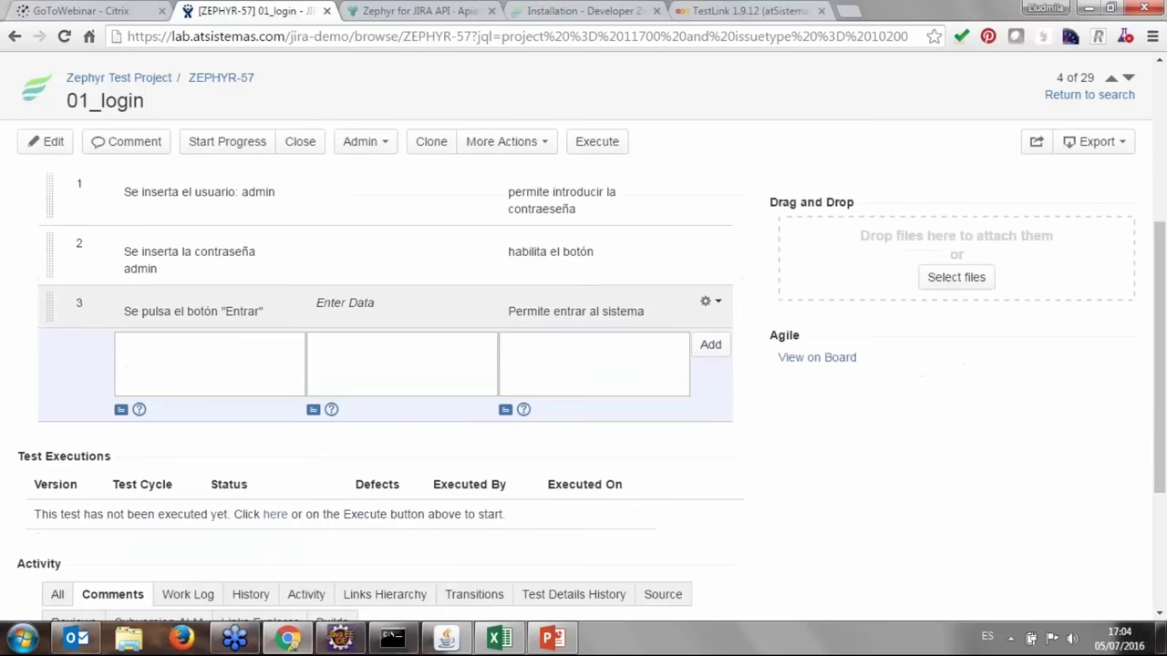
{"action": "scroll", "coordinate": [325, 365], "scroll_direction": "up", "scroll_amount": 8}
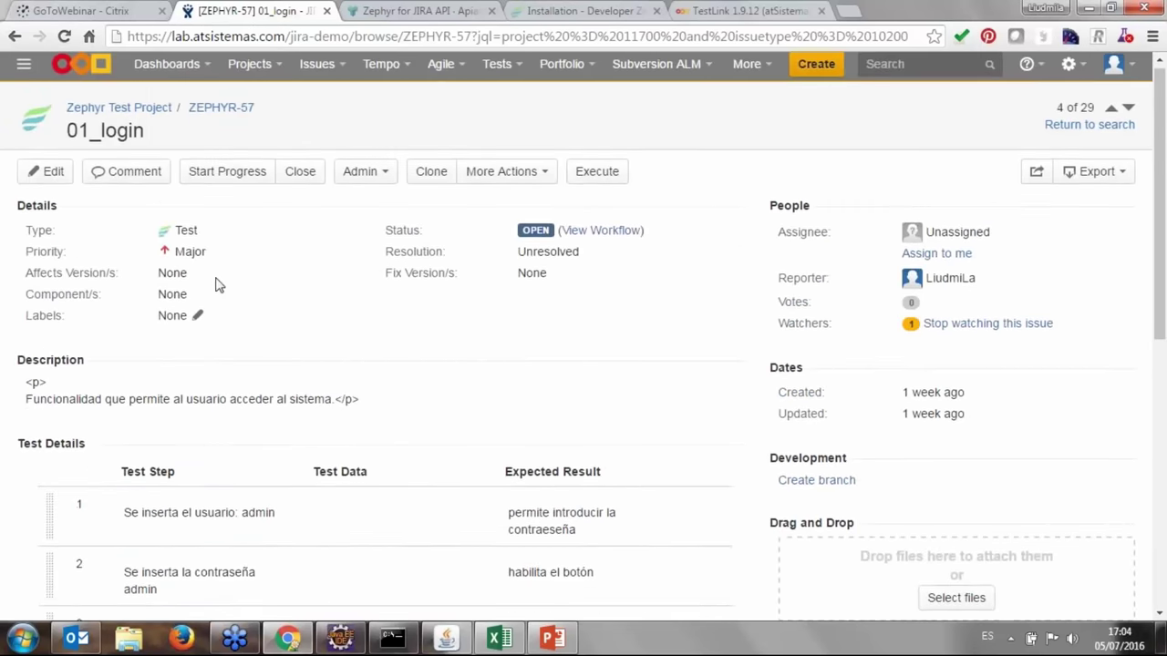
{"action": "scroll", "coordinate": [198, 282], "scroll_direction": "down", "scroll_amount": 2}
{"action": "scroll", "coordinate": [183, 274], "scroll_direction": "up", "scroll_amount": 2}
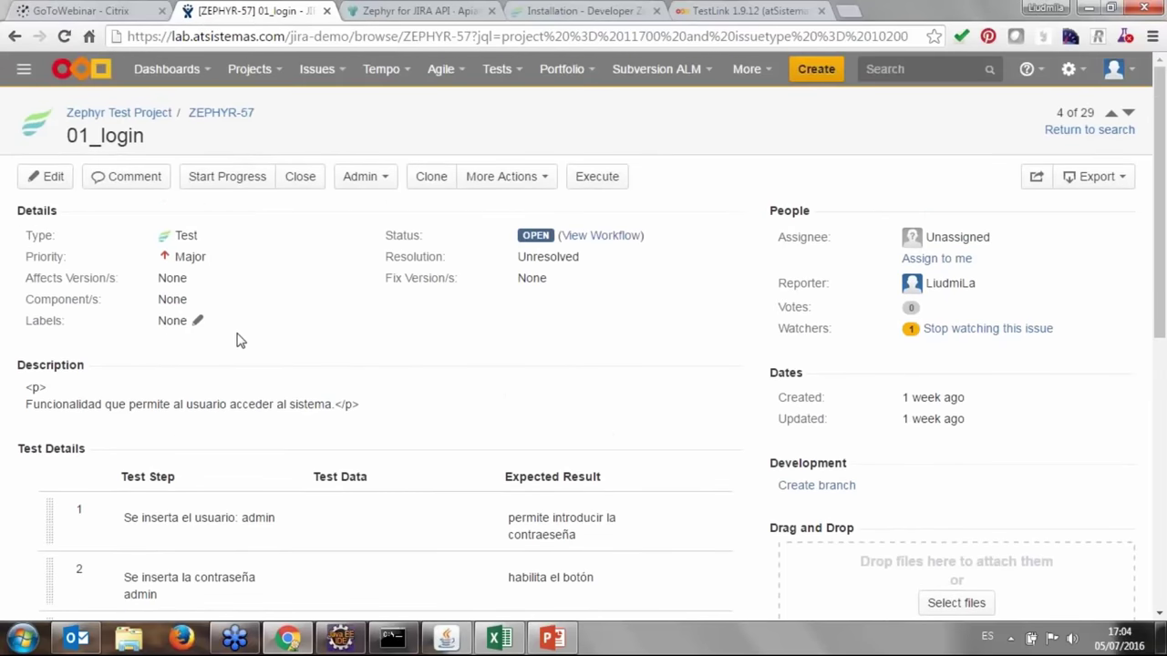
{"action": "scroll", "coordinate": [237, 339], "scroll_direction": "down", "scroll_amount": 4}
{"action": "scroll", "coordinate": [373, 472], "scroll_direction": "down", "scroll_amount": 3}
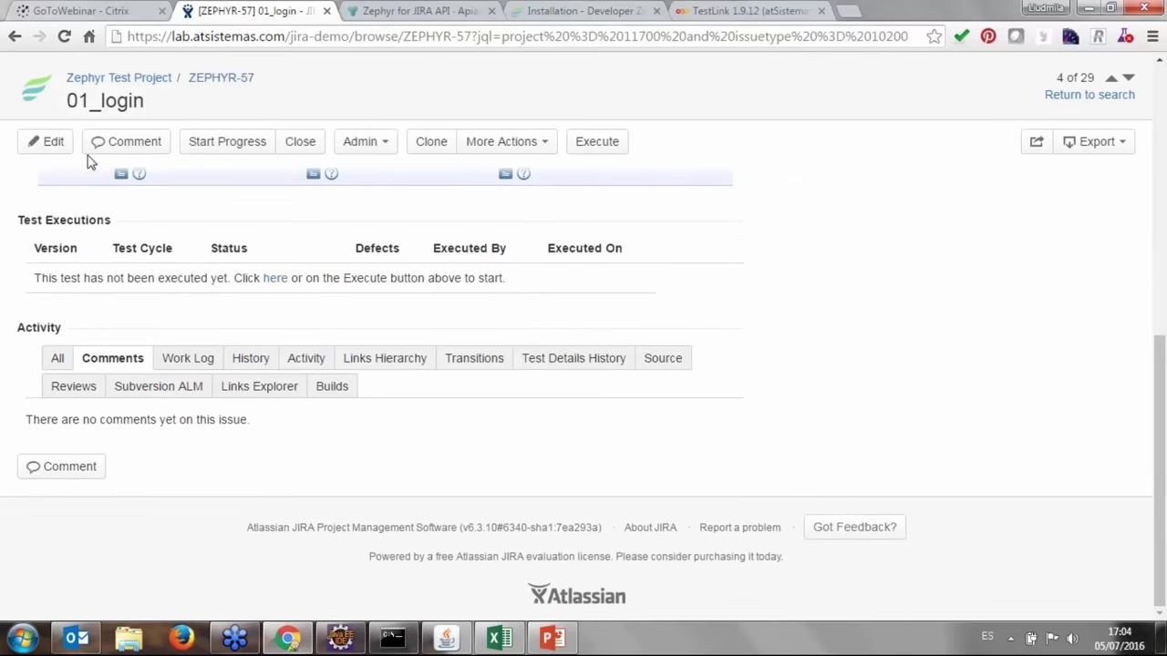
{"action": "scroll", "coordinate": [836, 383], "scroll_direction": "up", "scroll_amount": 1}
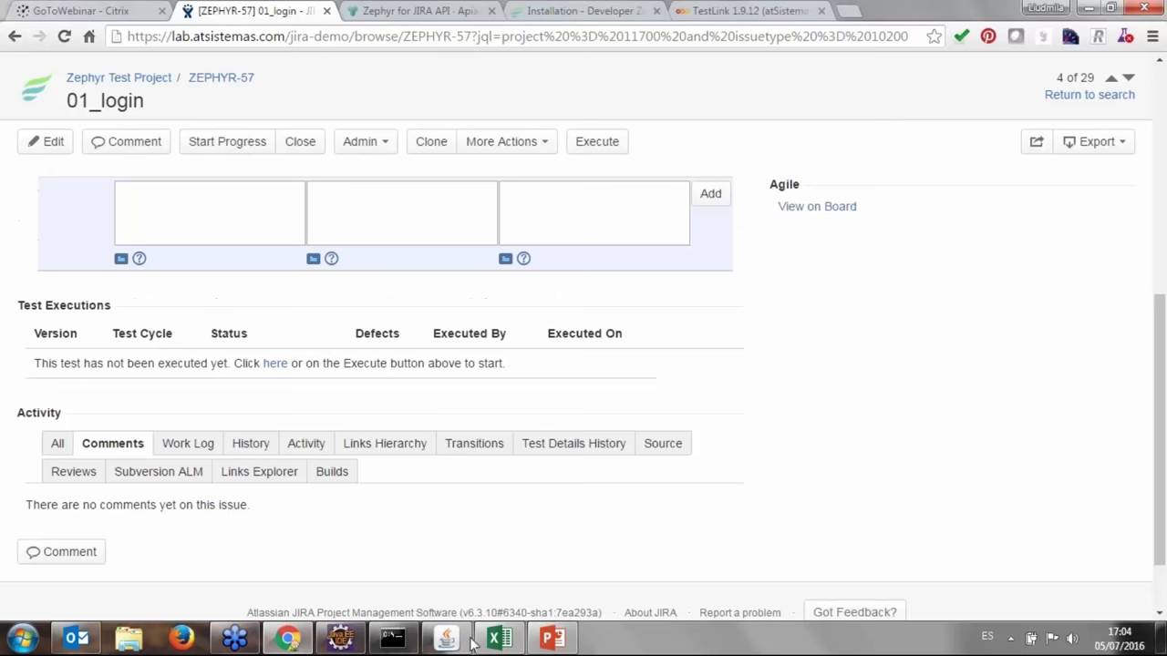
{"action": "left_click", "coordinate": [503, 637]}
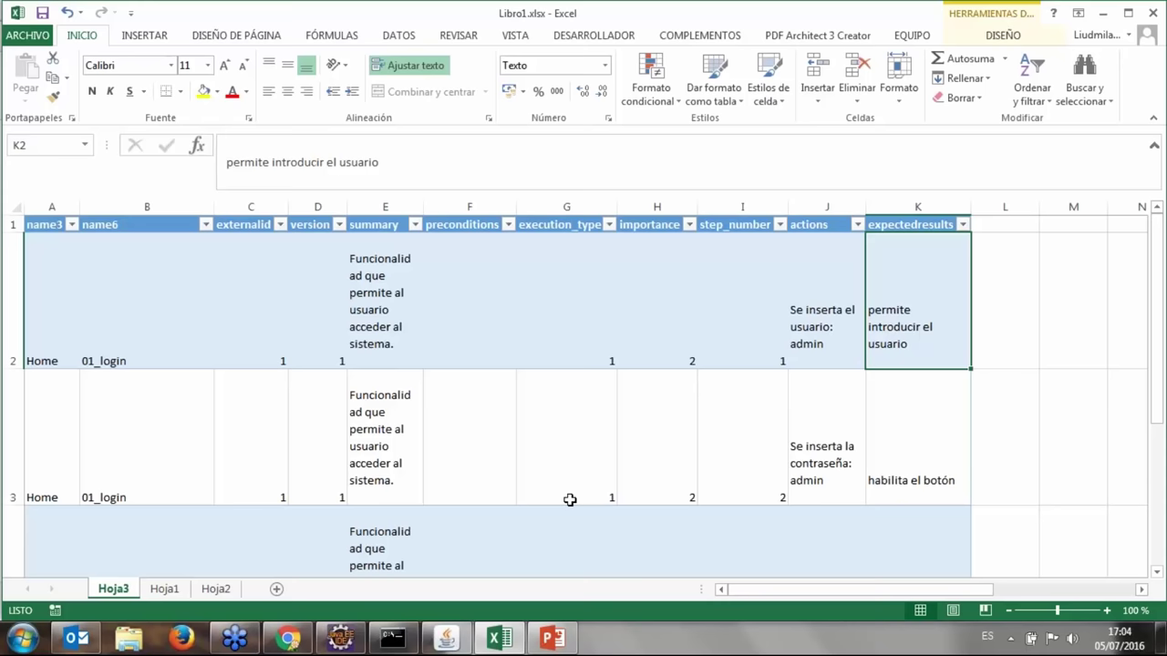
{"action": "left_click", "coordinate": [1102, 13]}
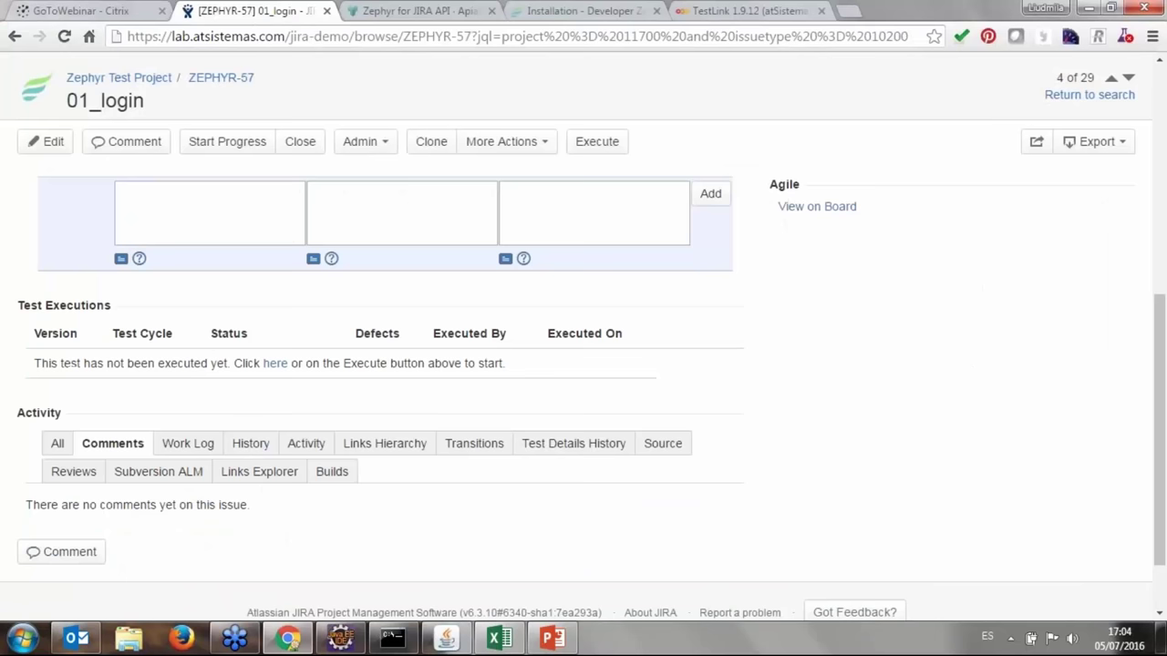
{"action": "scroll", "coordinate": [182, 108], "scroll_direction": "up", "scroll_amount": 2}
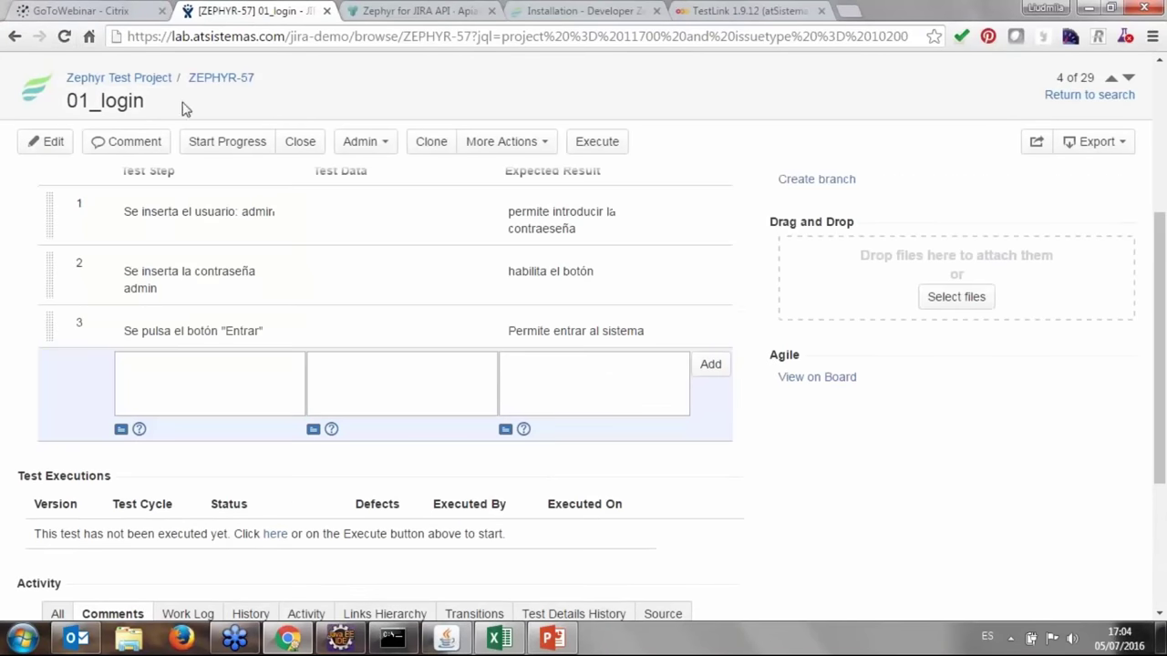
{"action": "scroll", "coordinate": [312, 200], "scroll_direction": "up", "scroll_amount": 4}
{"action": "left_click", "coordinate": [496, 72]}
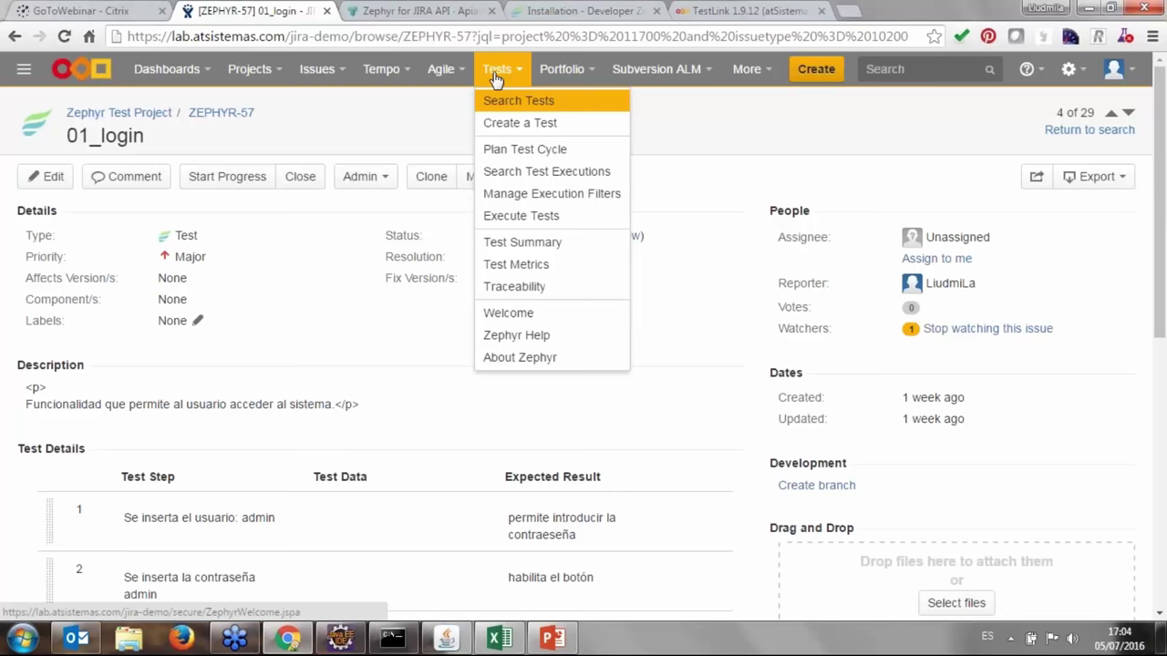
Review the Test Dashboard's cycle chart and Execution Details, then open the Test Summary (29 tests, 79 executed).
{"action": "mouse_move", "coordinate": [174, 69]}
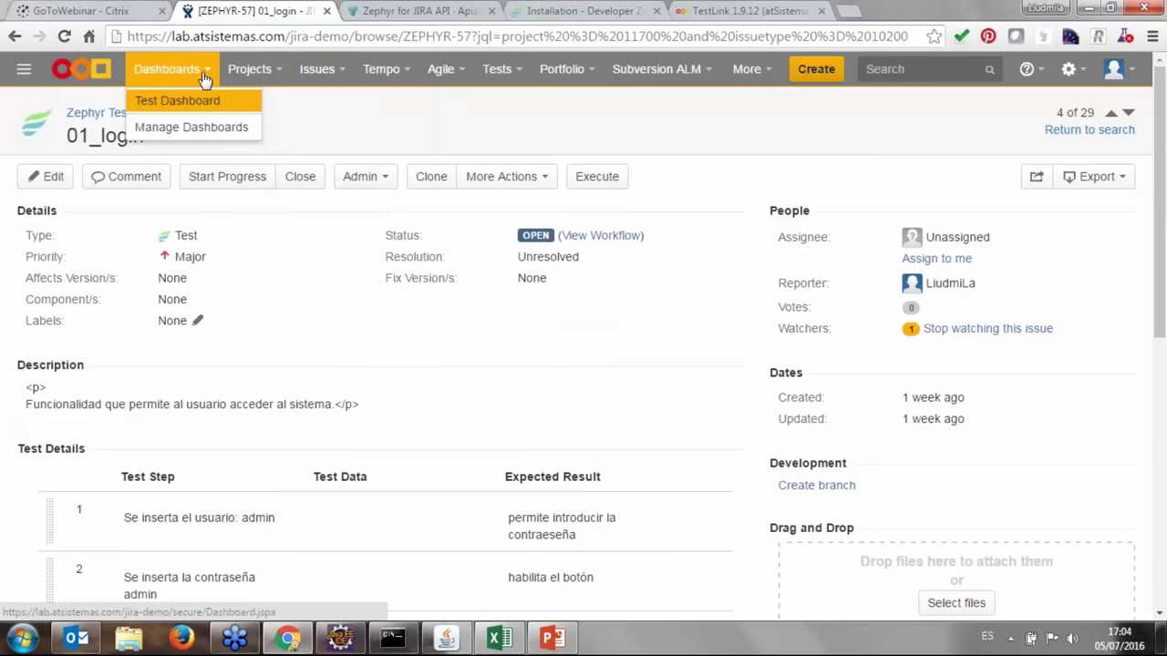
{"action": "left_click", "coordinate": [210, 102]}
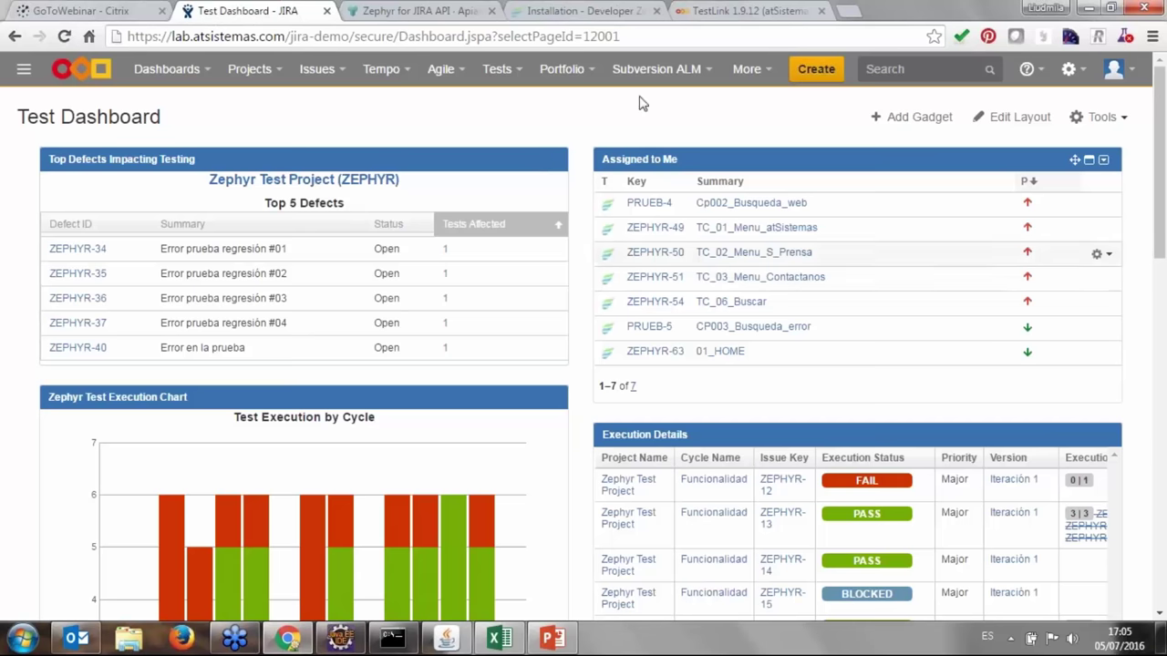
{"action": "scroll", "coordinate": [911, 164], "scroll_direction": "down", "scroll_amount": 1}
{"action": "scroll", "coordinate": [638, 498], "scroll_direction": "down", "scroll_amount": 3}
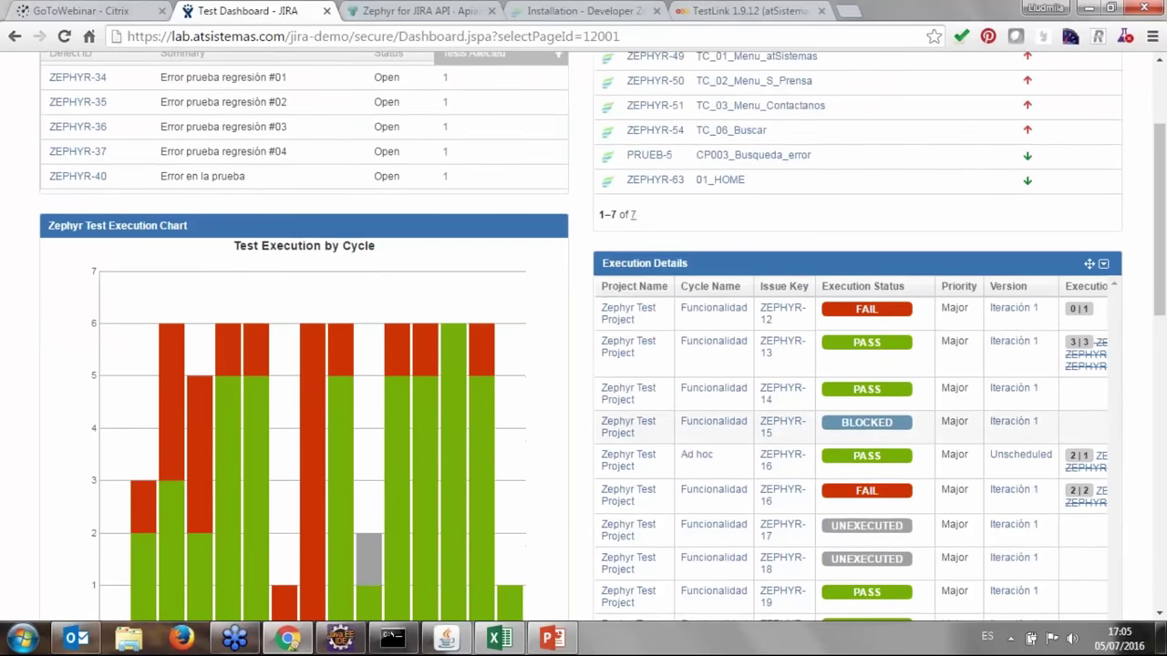
{"action": "scroll", "coordinate": [639, 498], "scroll_direction": "up", "scroll_amount": 5}
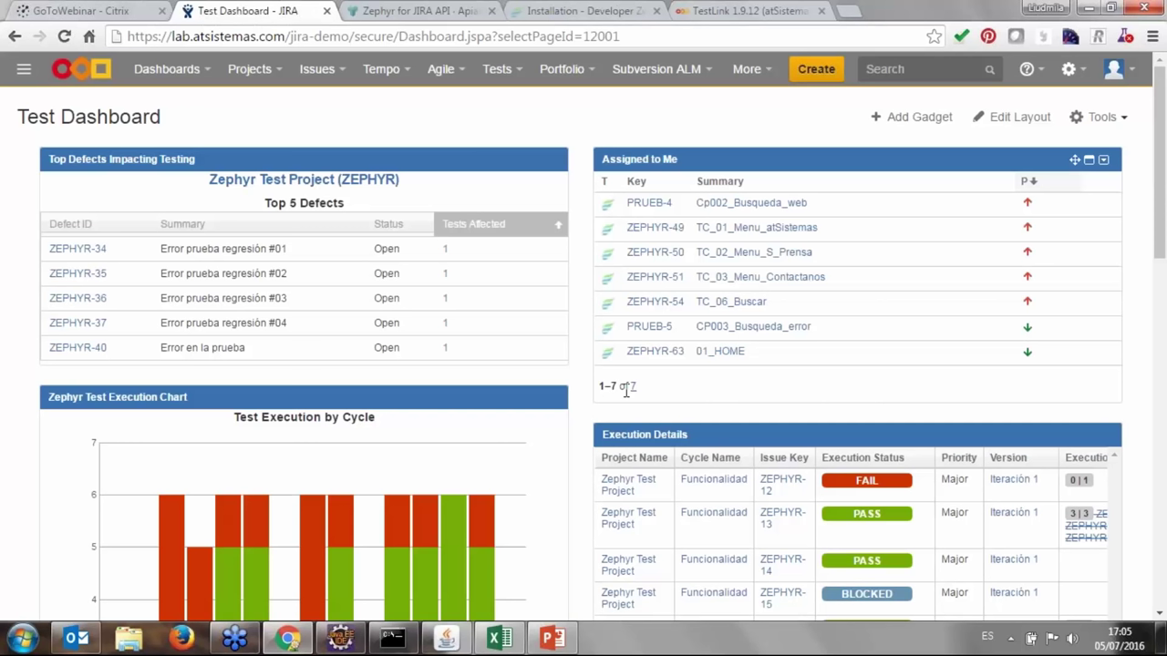
{"action": "scroll", "coordinate": [628, 387], "scroll_direction": "down", "scroll_amount": 3}
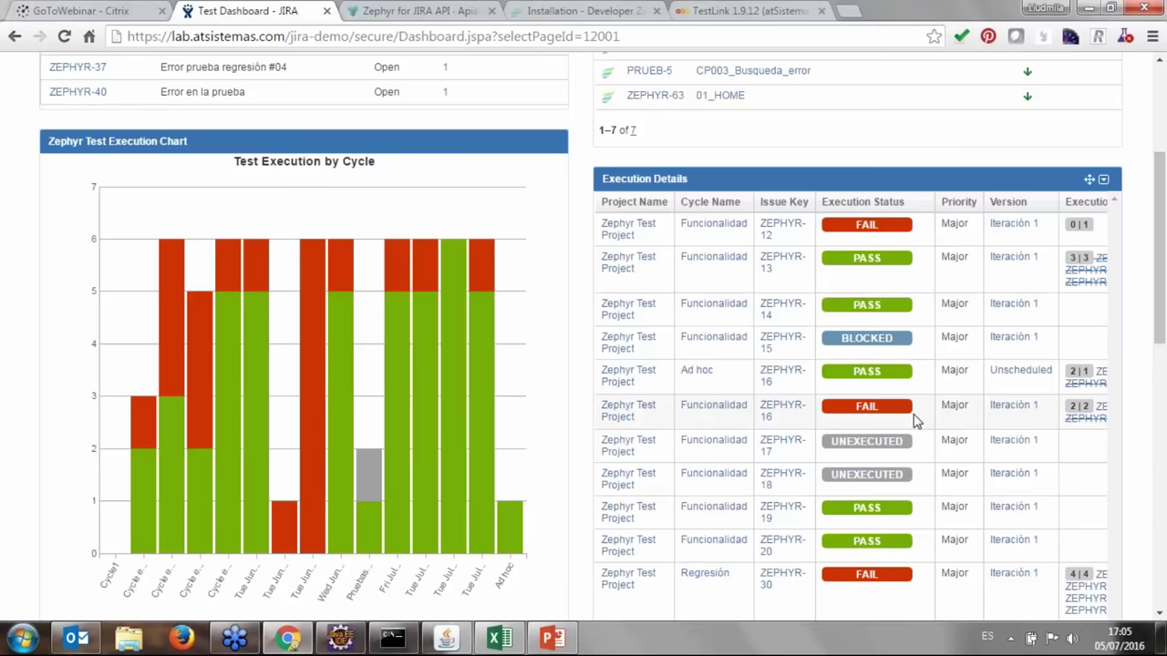
{"action": "scroll", "coordinate": [802, 333], "scroll_direction": "up", "scroll_amount": 1}
{"action": "scroll", "coordinate": [720, 346], "scroll_direction": "up", "scroll_amount": 2}
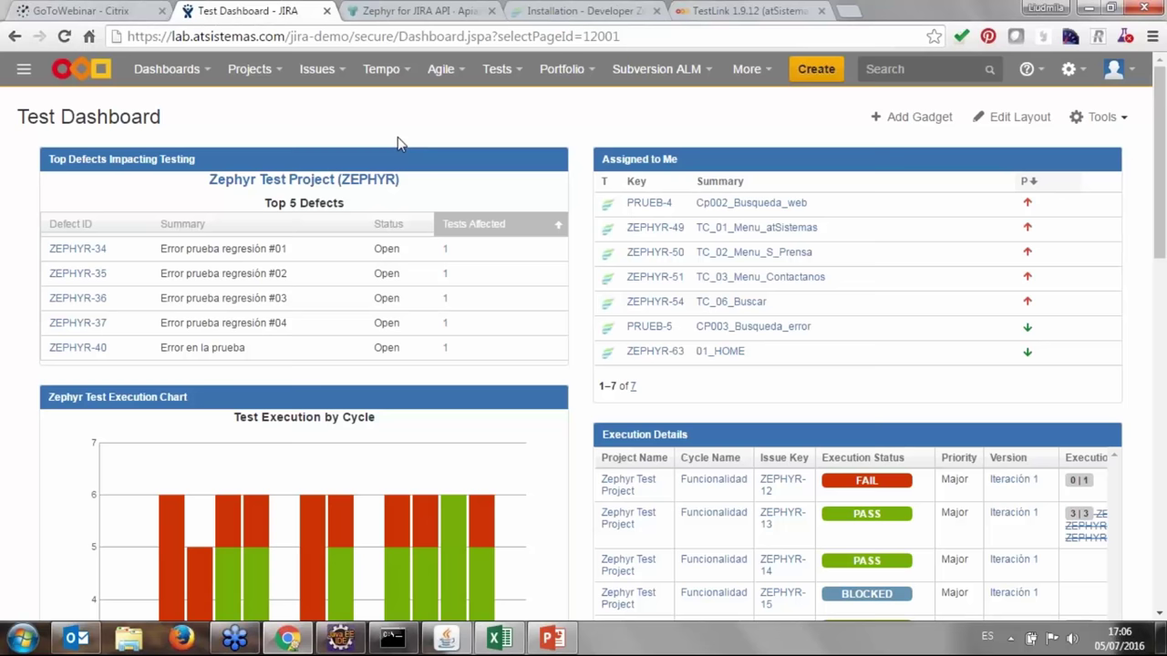
{"action": "left_click", "coordinate": [497, 68]}
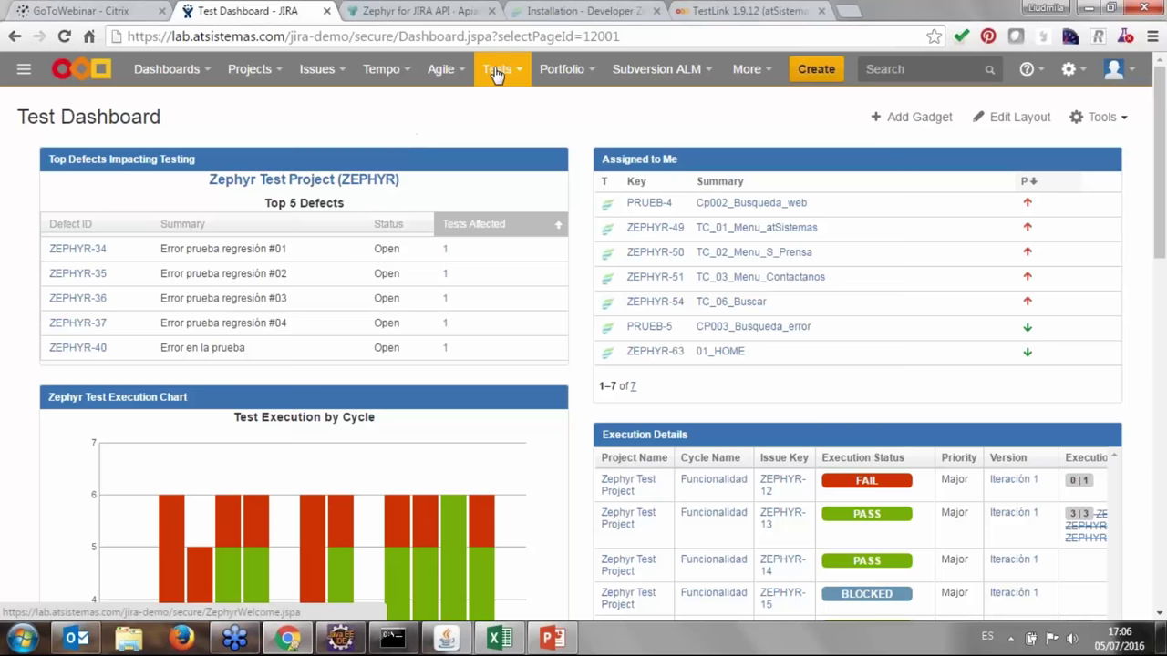
{"action": "left_click", "coordinate": [522, 242]}
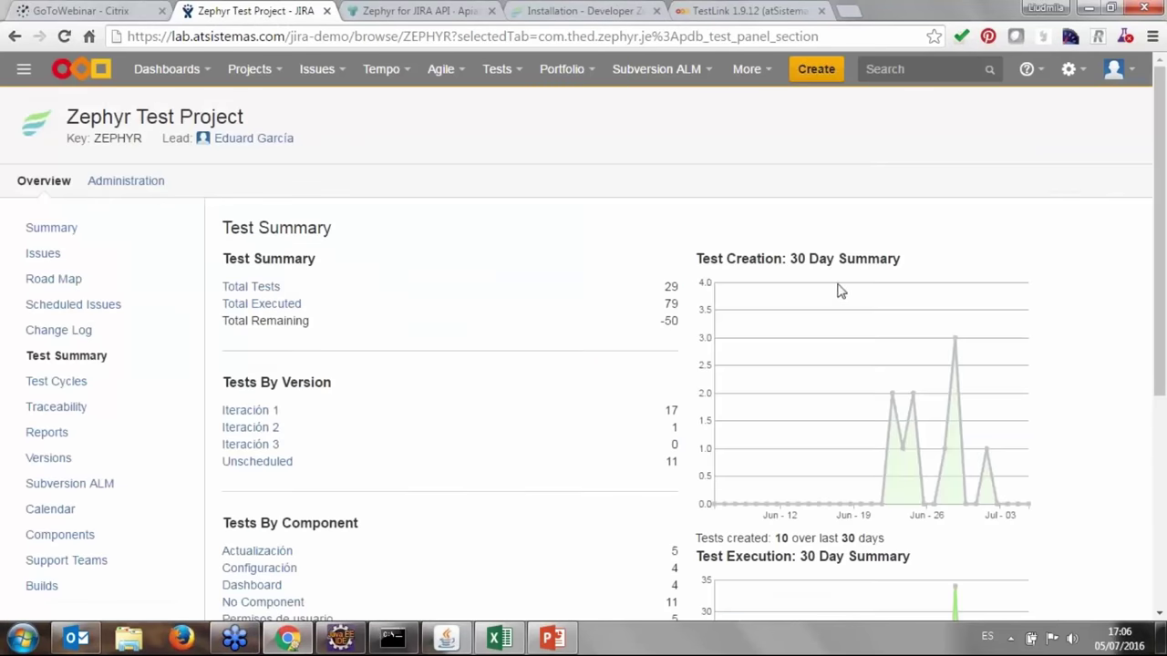
{"action": "scroll", "coordinate": [851, 276], "scroll_direction": "down", "scroll_amount": 4}
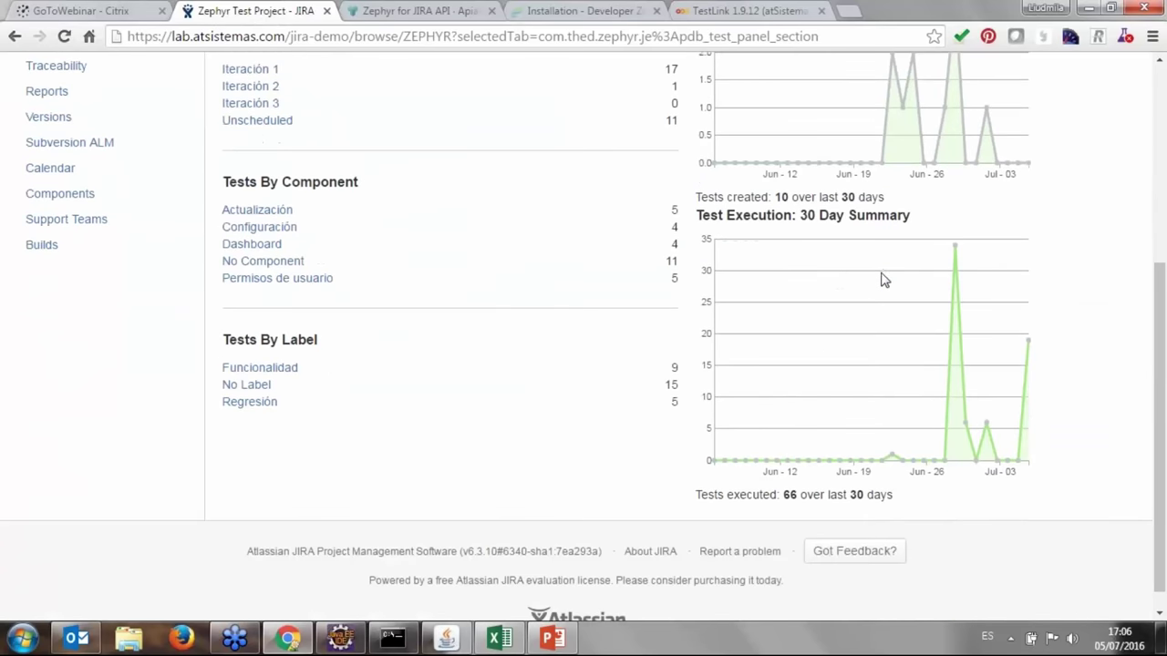
{"action": "scroll", "coordinate": [948, 398], "scroll_direction": "up", "scroll_amount": 1}
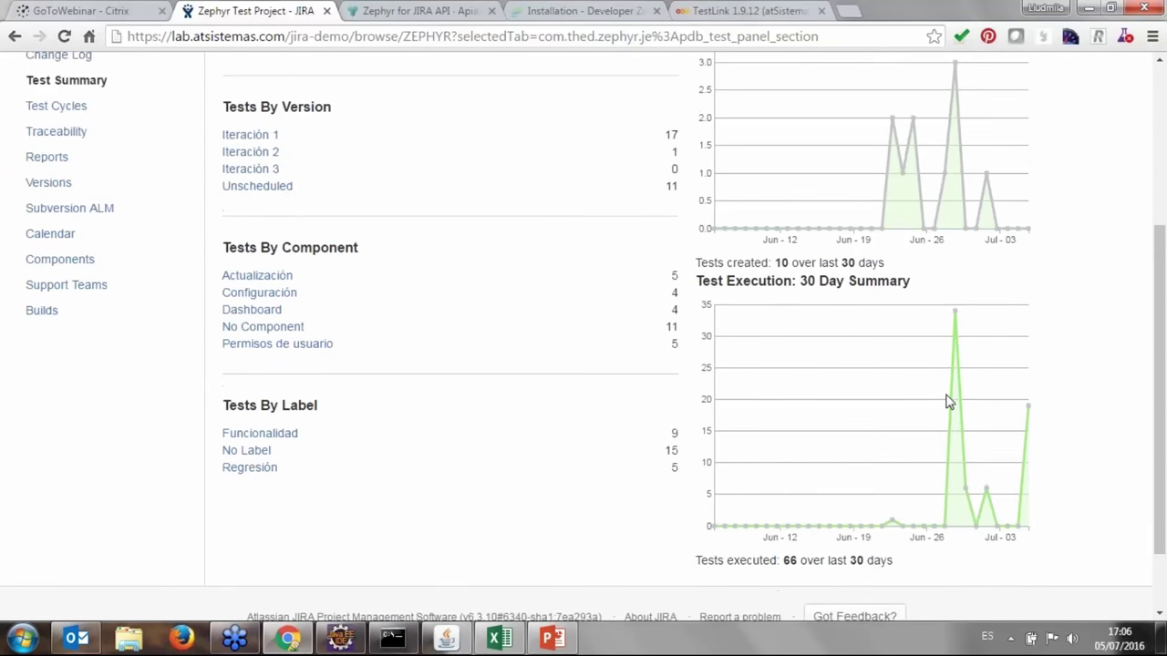
{"action": "scroll", "coordinate": [925, 438], "scroll_direction": "up", "scroll_amount": 3}
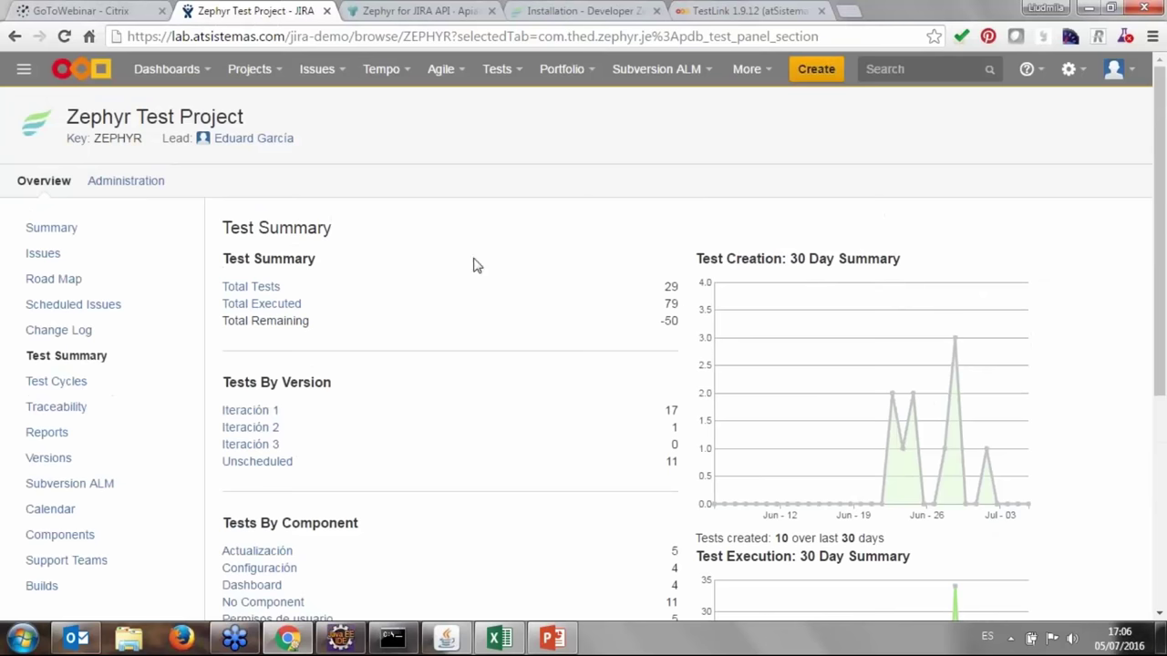
{"action": "left_click", "coordinate": [355, 643]}
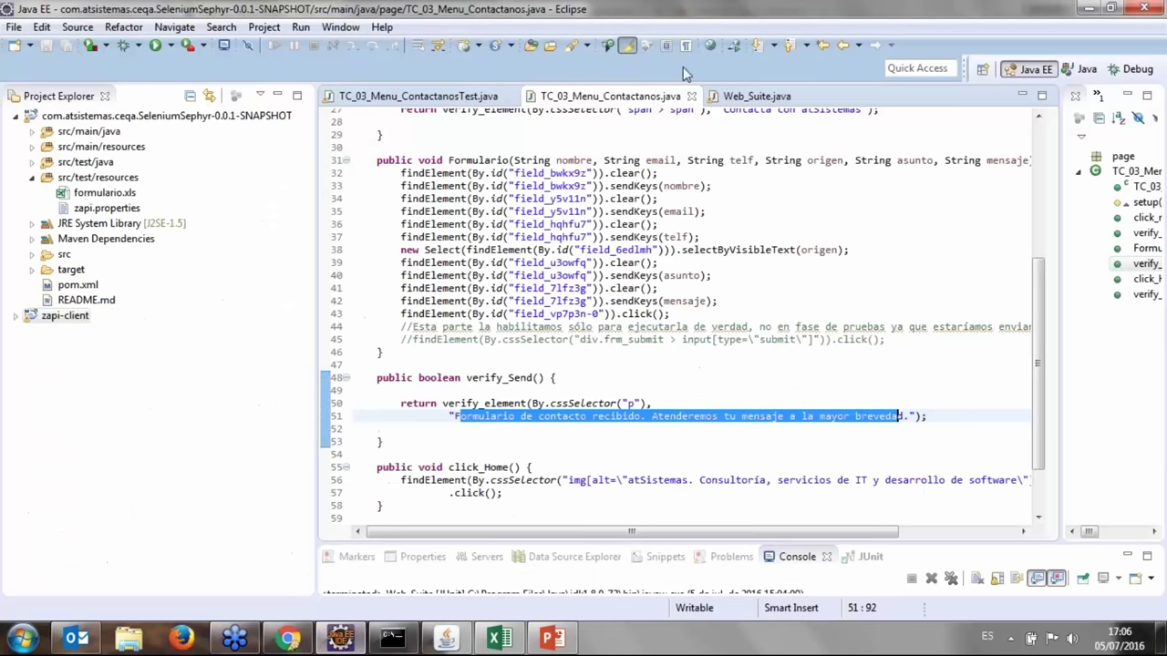
{"action": "left_click", "coordinate": [756, 95]}
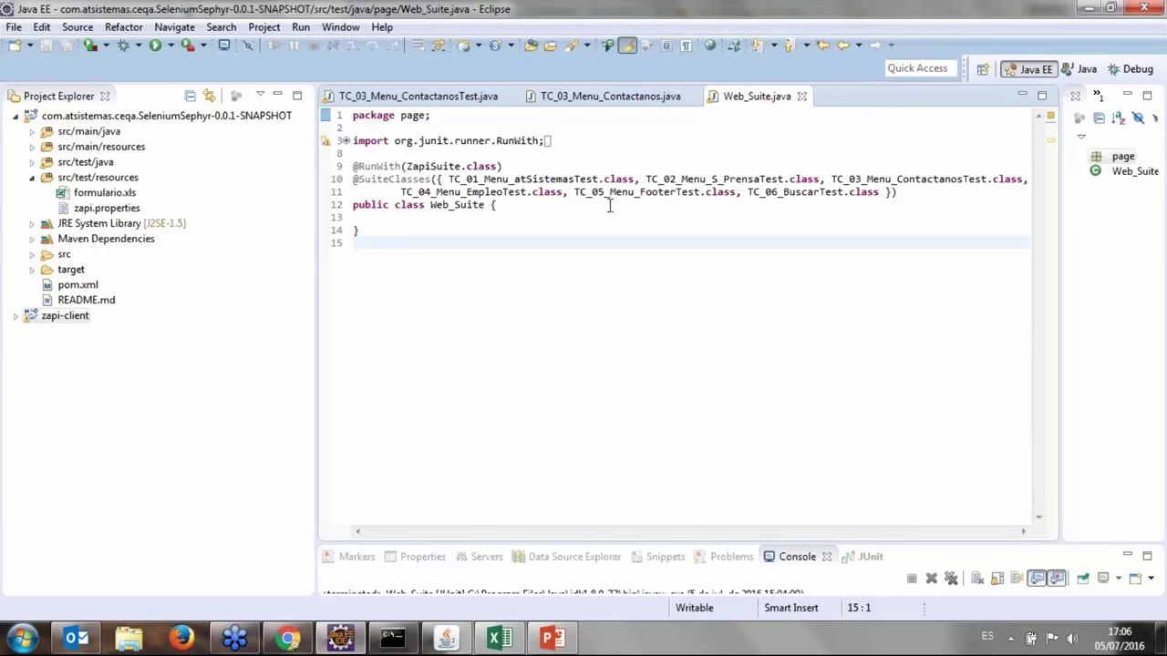
{"action": "left_click", "coordinate": [1087, 9]}
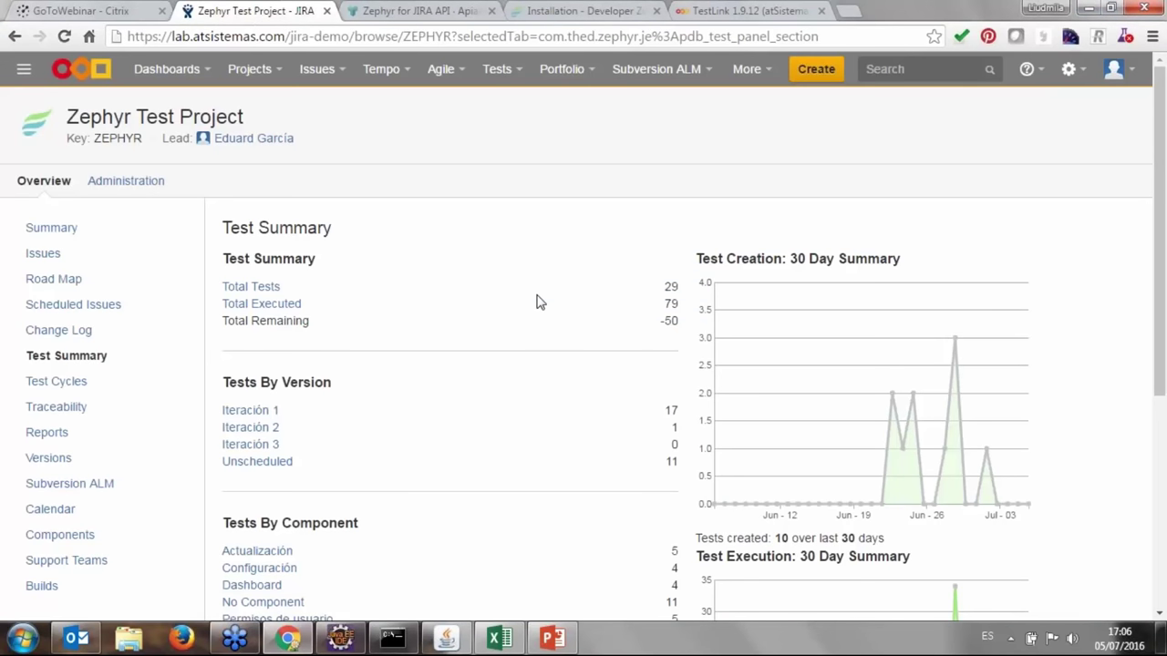
{"action": "left_click", "coordinate": [392, 639]}
{"action": "scroll", "coordinate": [434, 313], "scroll_direction": "down", "scroll_amount": 2}
{"action": "scroll", "coordinate": [464, 228], "scroll_direction": "up", "scroll_amount": 2}
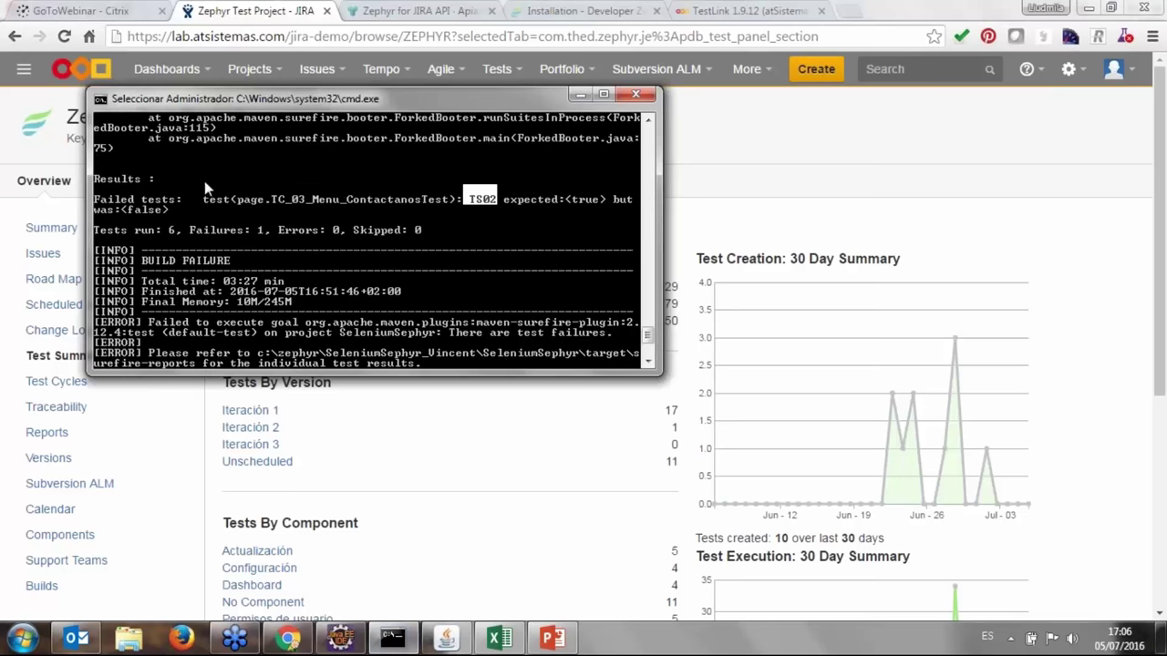
{"action": "left_click_drag", "start_coordinate": [95, 194], "coordinate": [633, 212]}
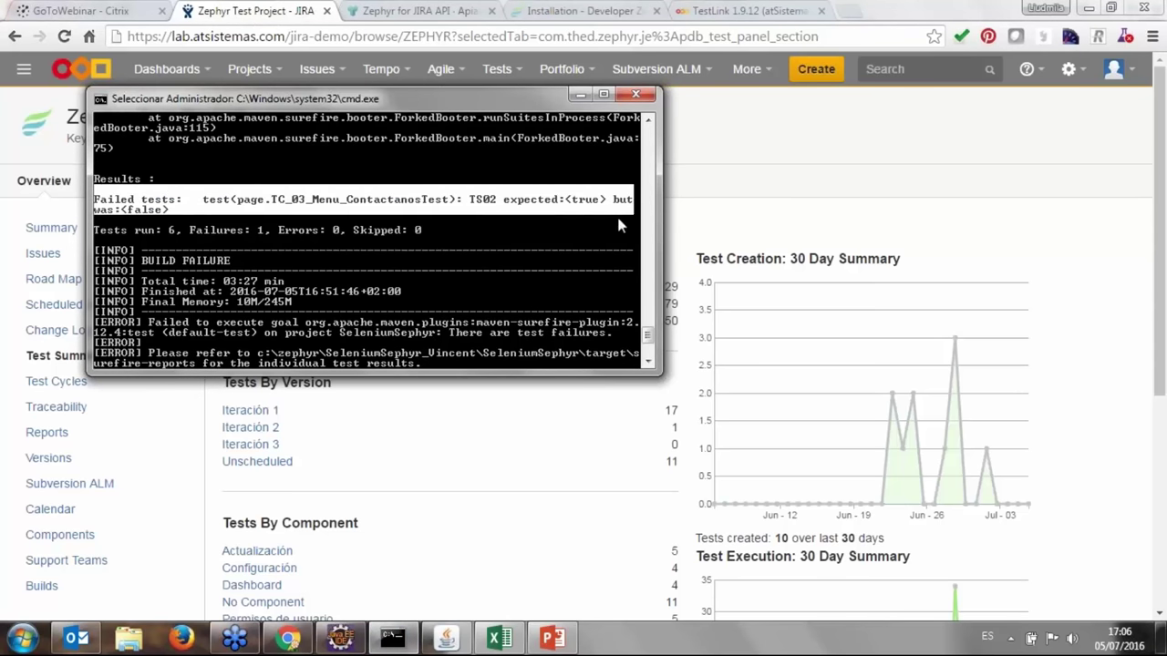
{"action": "left_click", "coordinate": [580, 97]}
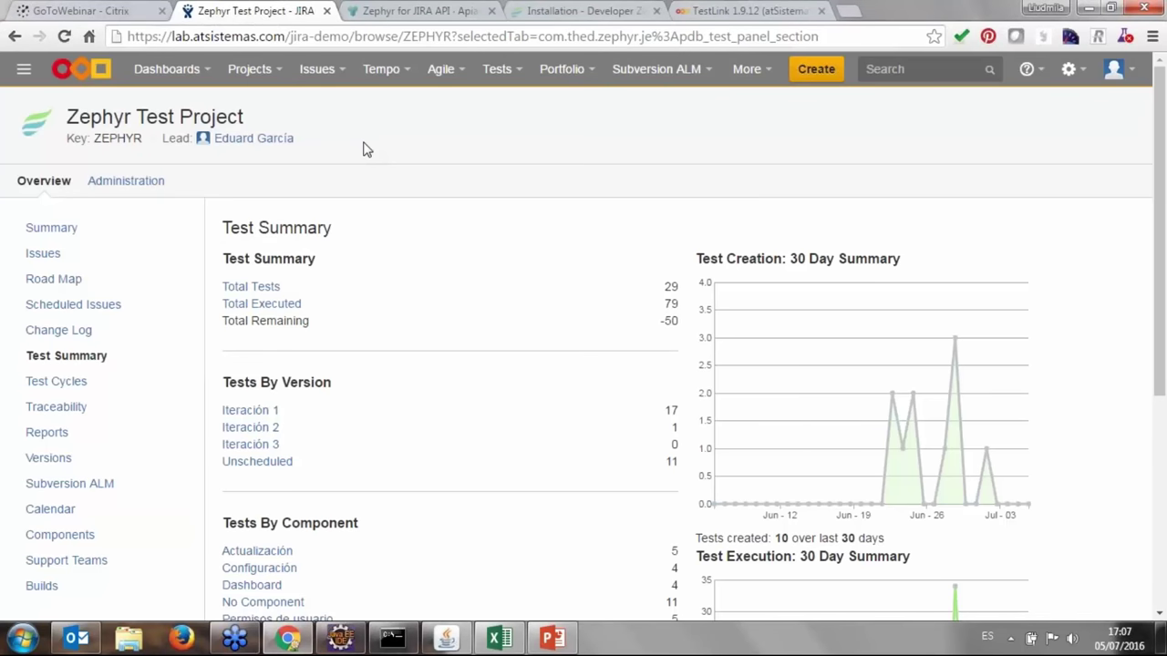
{"action": "left_click", "coordinate": [415, 11]}
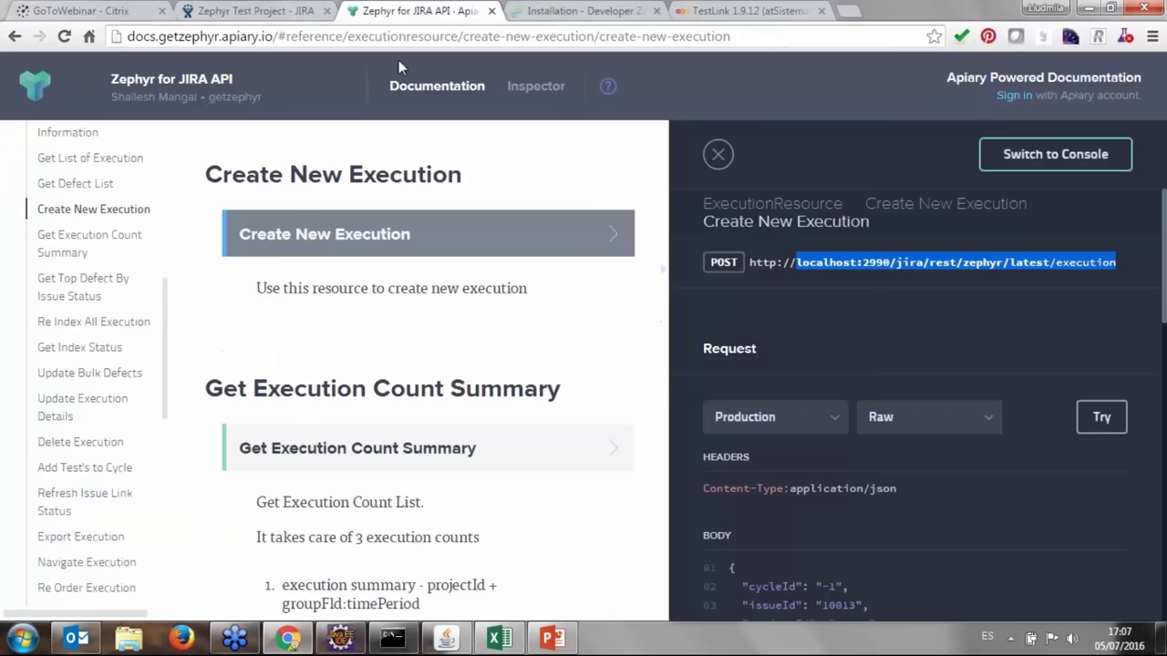
{"action": "scroll", "coordinate": [388, 239], "scroll_direction": "down", "scroll_amount": 3}
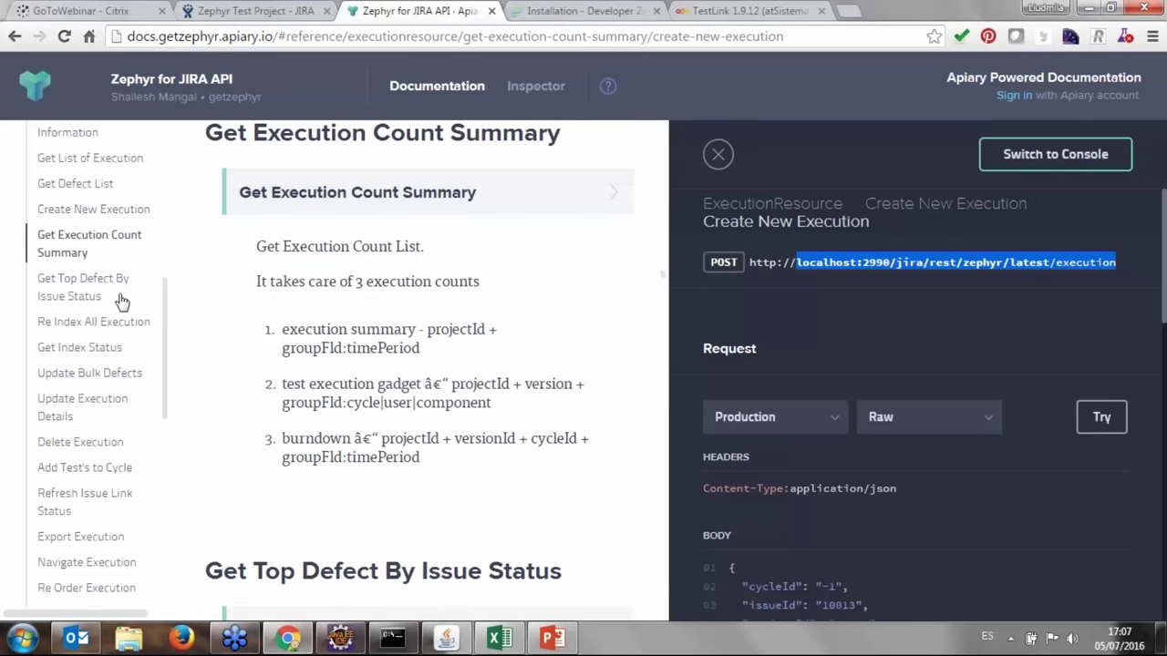
{"action": "scroll", "coordinate": [112, 298], "scroll_direction": "down", "scroll_amount": 1}
{"action": "scroll", "coordinate": [108, 299], "scroll_direction": "down", "scroll_amount": 4}
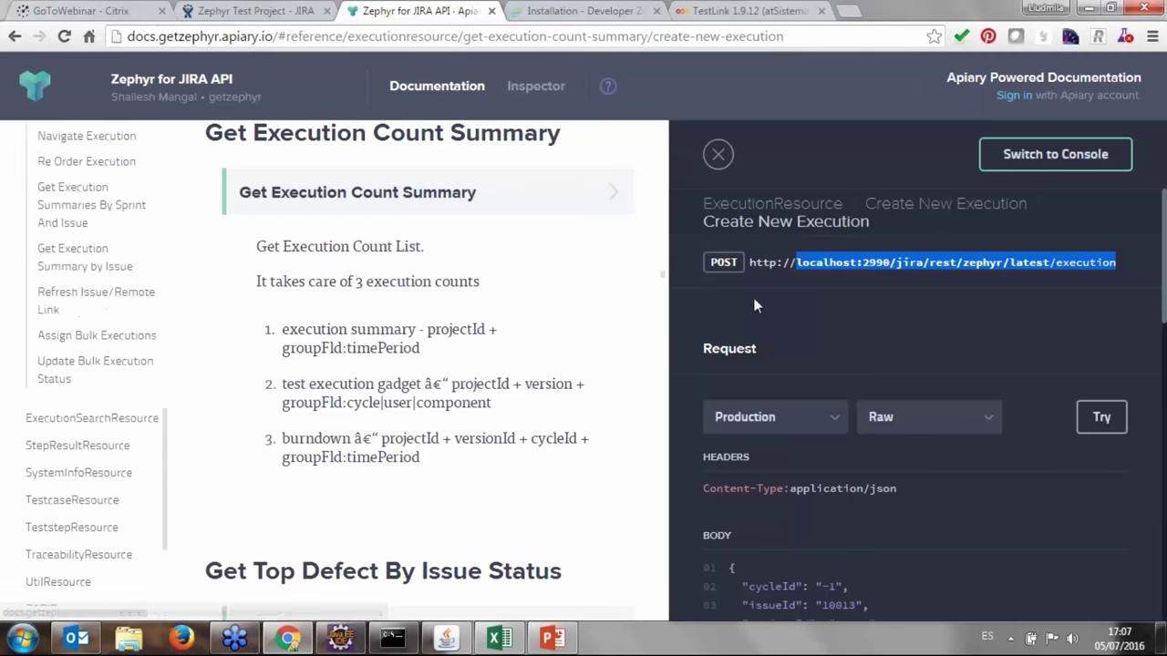
{"action": "scroll", "coordinate": [870, 305], "scroll_direction": "down", "scroll_amount": 1}
{"action": "scroll", "coordinate": [870, 304], "scroll_direction": "down", "scroll_amount": 4}
{"action": "scroll", "coordinate": [870, 304], "scroll_direction": "up", "scroll_amount": 5}
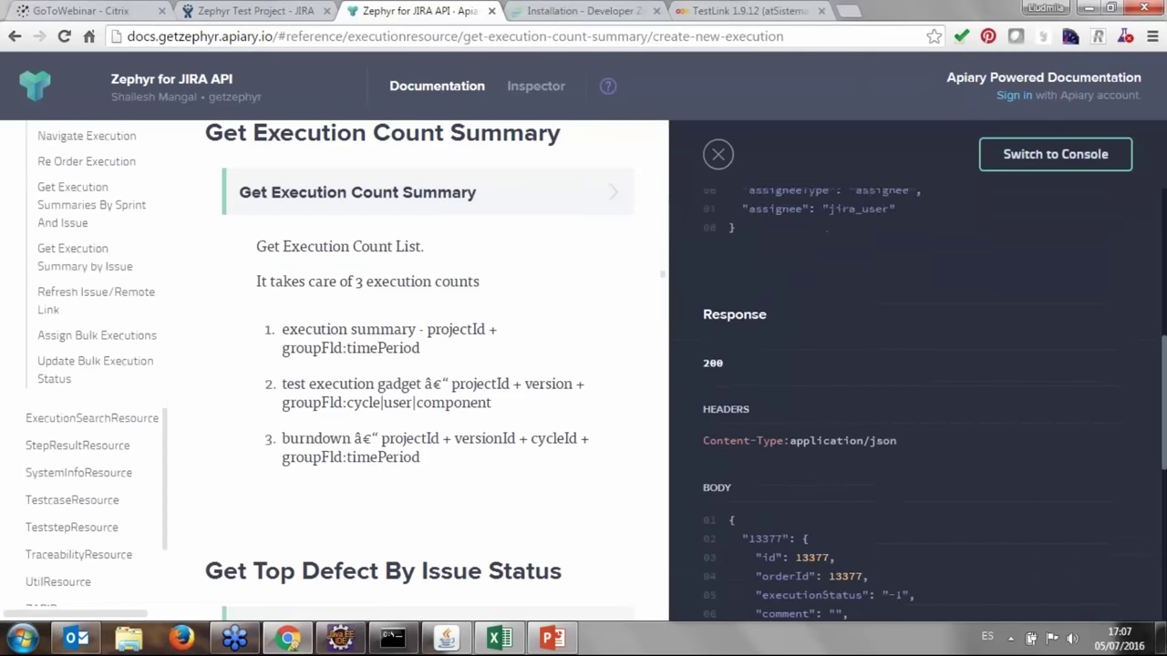
{"action": "left_click", "coordinate": [605, 12]}
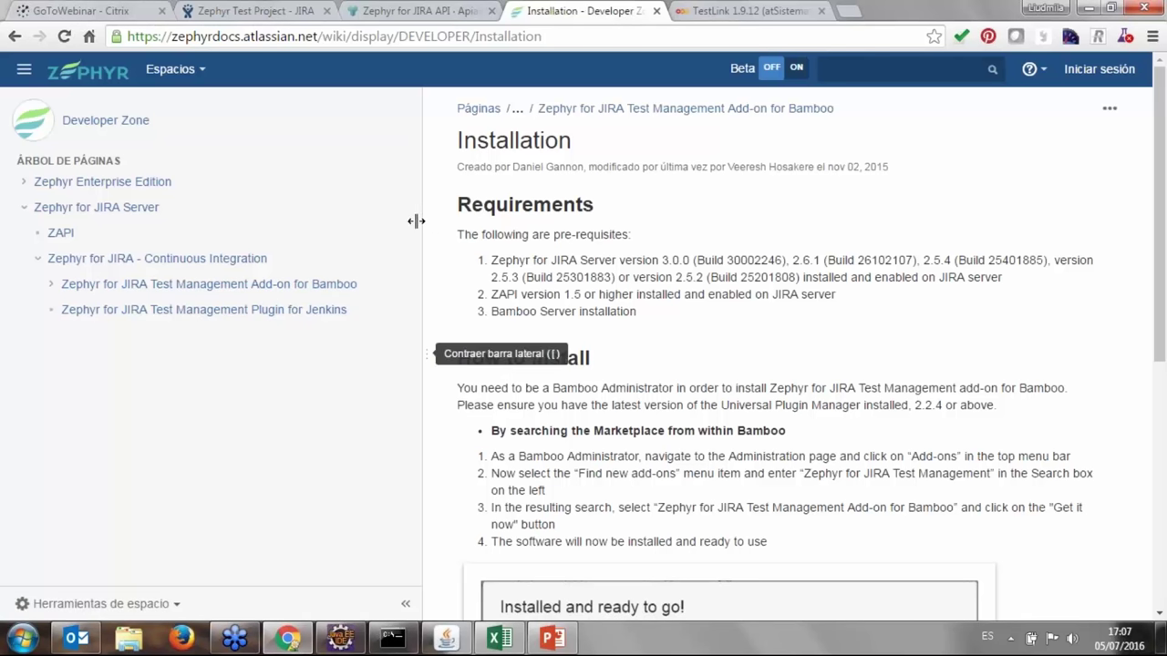
{"action": "left_click_drag", "start_coordinate": [417, 222], "coordinate": [355, 212]}
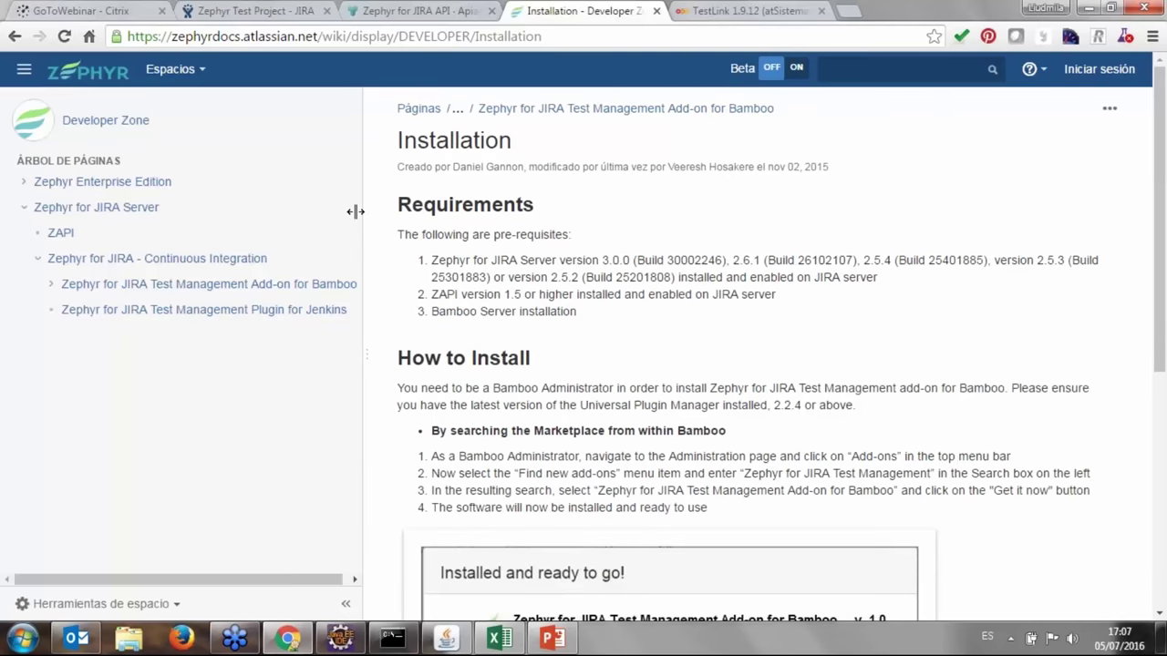
{"action": "left_click", "coordinate": [260, 11]}
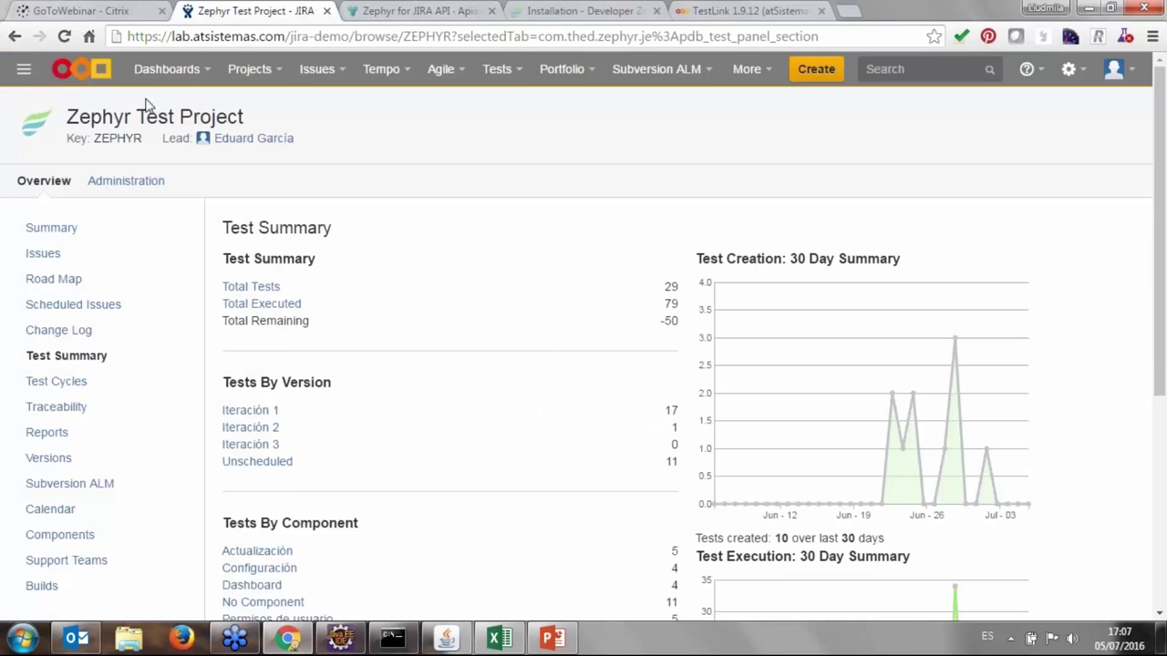
Reopen the Test Dashboard from the Dashboards menu to see assigned tests and the cycle chart.
{"action": "left_click", "coordinate": [167, 70]}
{"action": "left_click", "coordinate": [177, 99]}
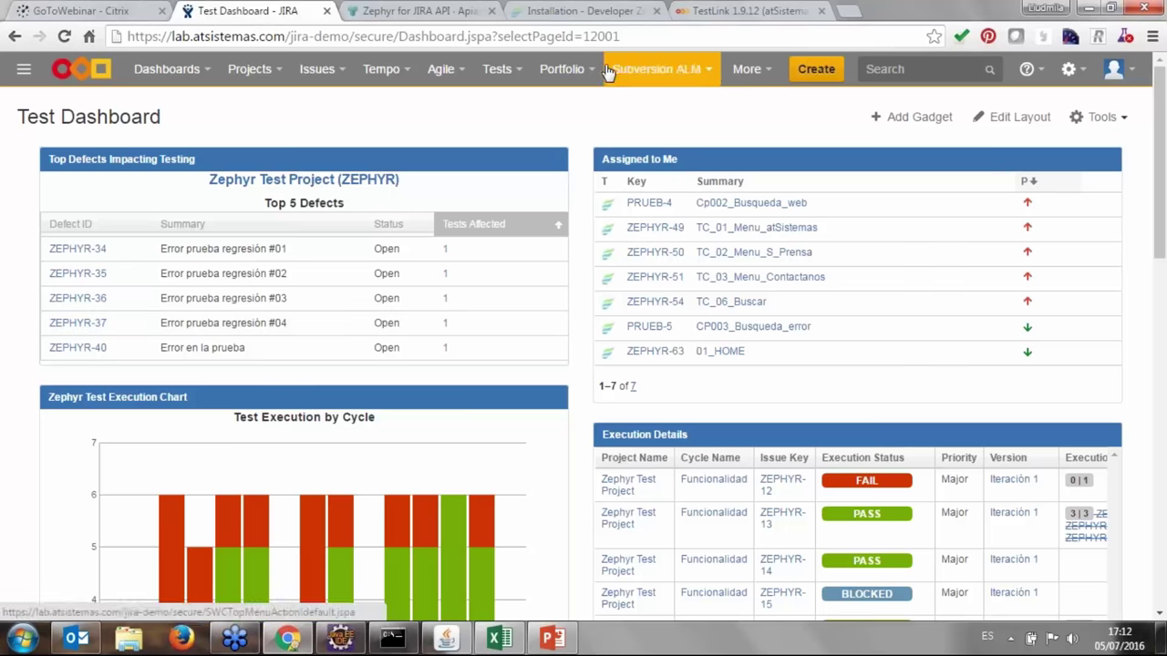
Read the Bamboo add-on overview down to Availability, then open its Installation page.
{"action": "left_click", "coordinate": [601, 10]}
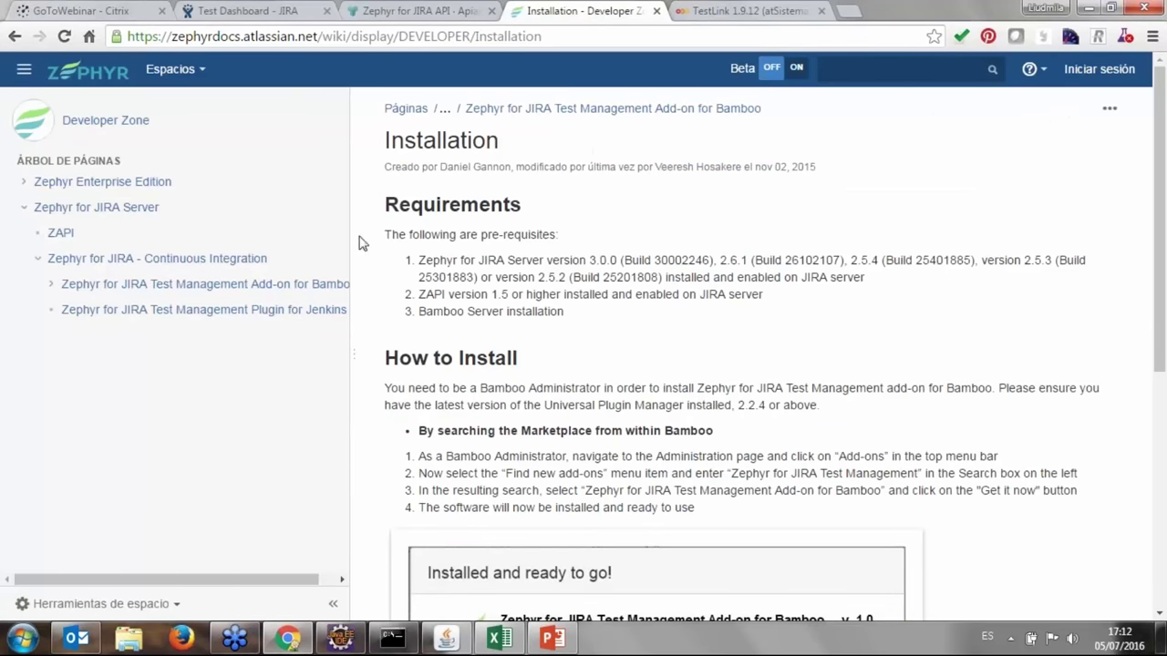
{"action": "left_click_drag", "start_coordinate": [368, 229], "coordinate": [448, 227]}
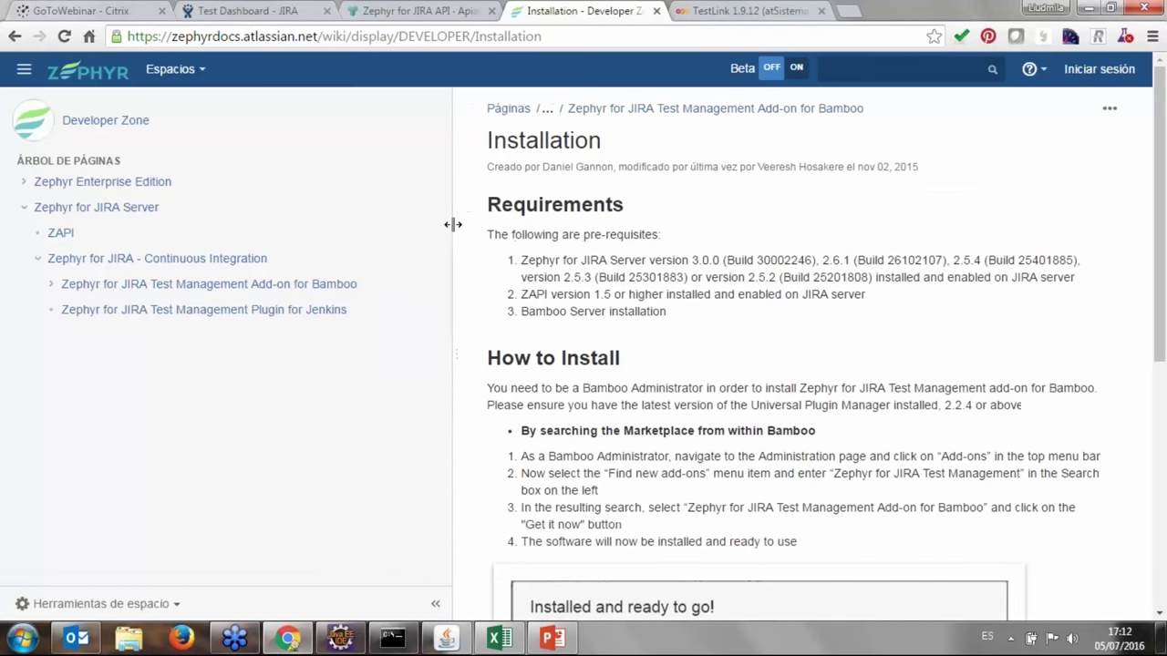
{"action": "left_click", "coordinate": [321, 286]}
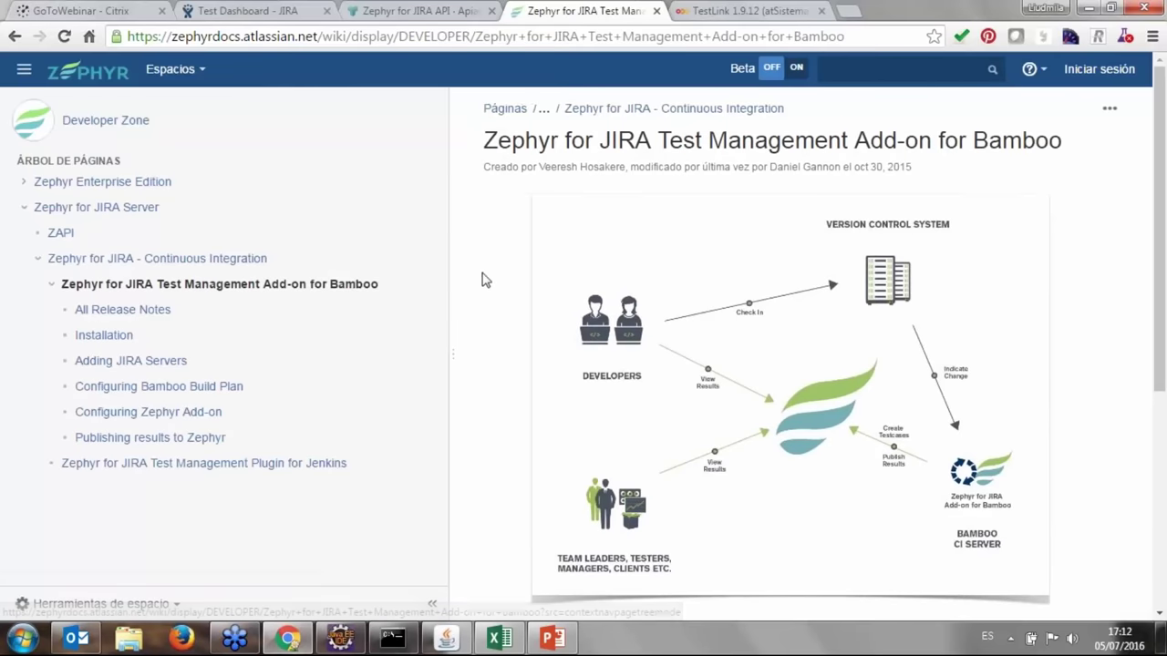
{"action": "left_click_drag", "start_coordinate": [448, 234], "coordinate": [331, 237]}
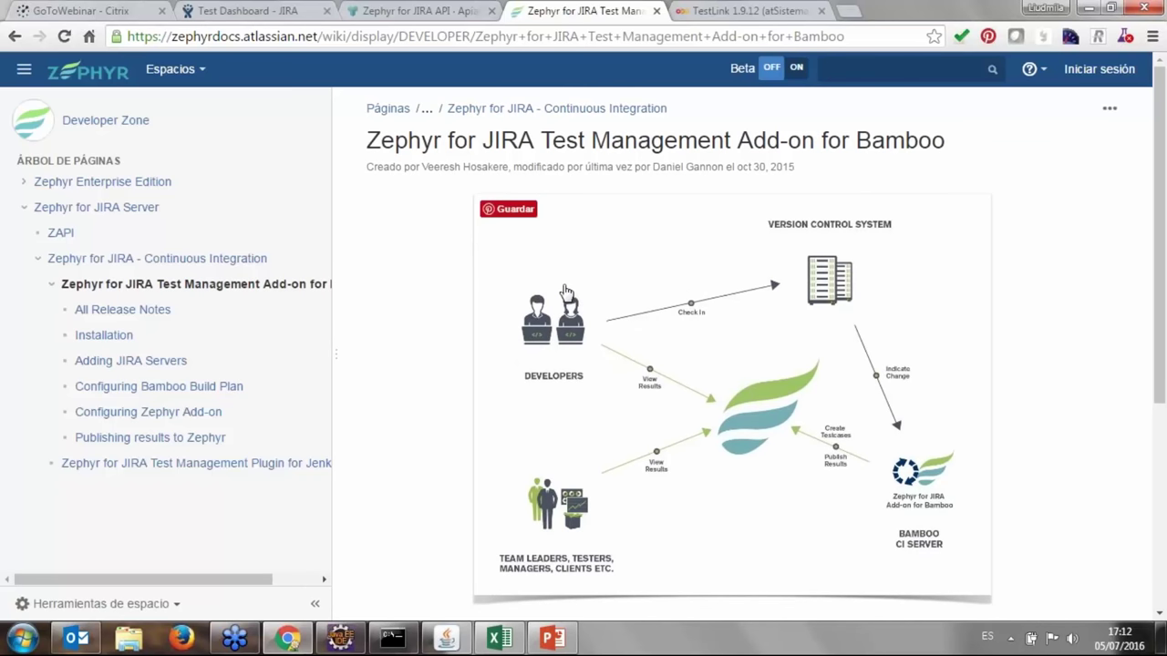
{"action": "scroll", "coordinate": [565, 292], "scroll_direction": "down", "scroll_amount": 4}
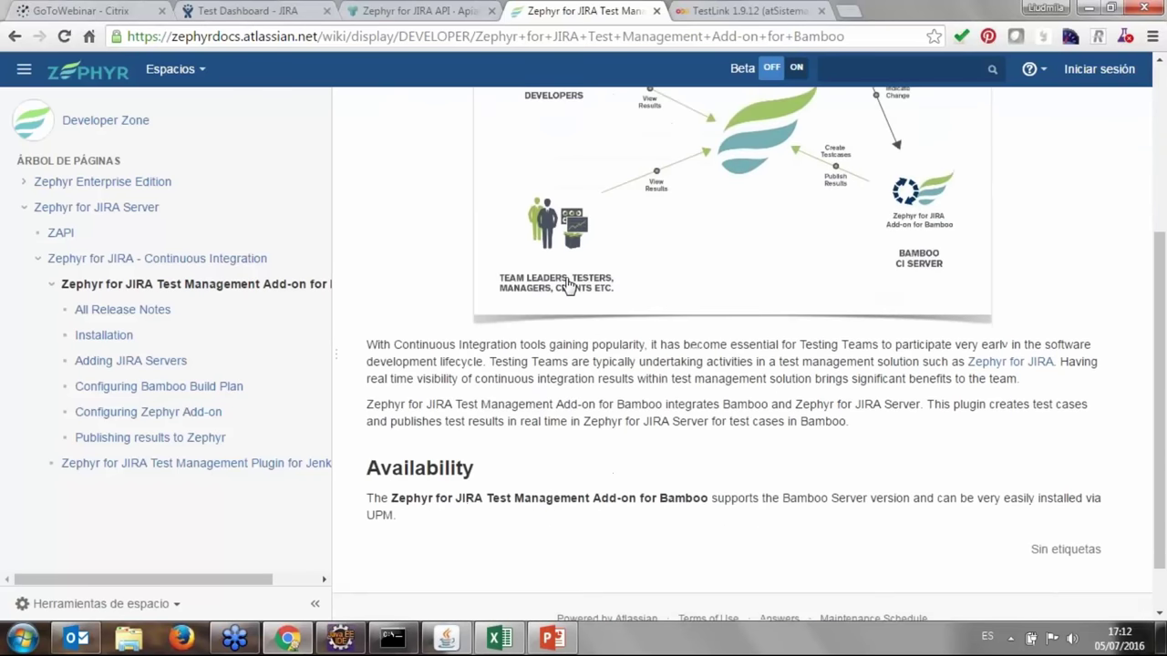
{"action": "left_click", "coordinate": [114, 337]}
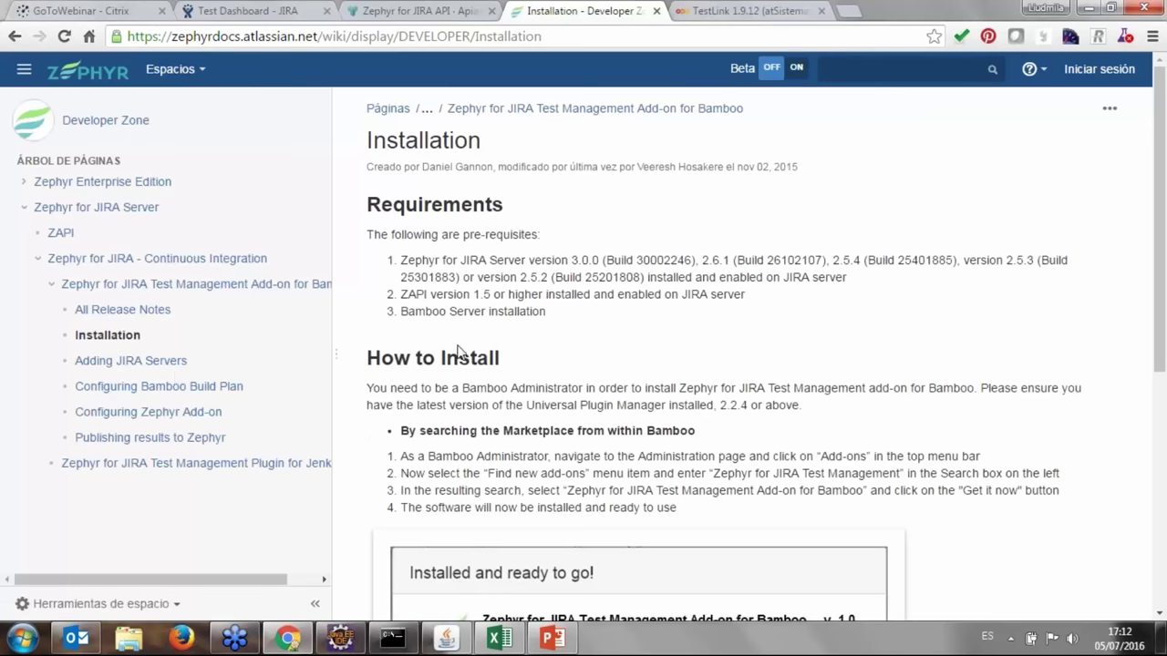
Revisit the Bamboo add-on overview and reopen Installation, requiring ZAPI 1.5+ and UPM 2.2.4+.
{"action": "scroll", "coordinate": [428, 379], "scroll_direction": "down", "scroll_amount": 1}
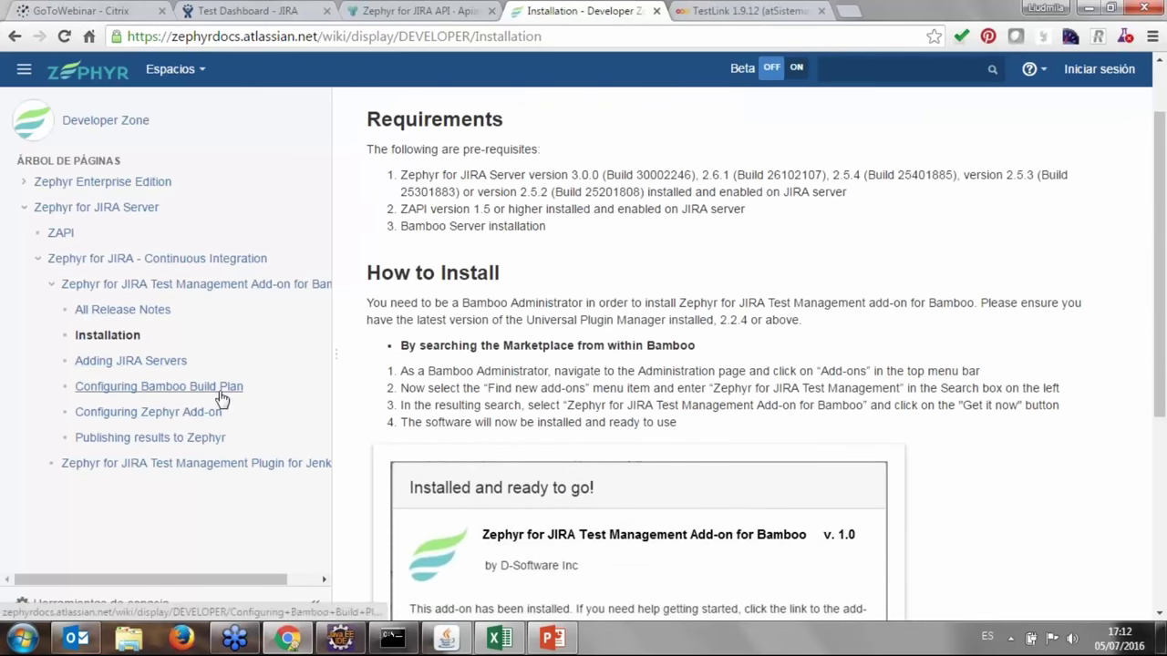
{"action": "scroll", "coordinate": [422, 342], "scroll_direction": "down", "scroll_amount": 3}
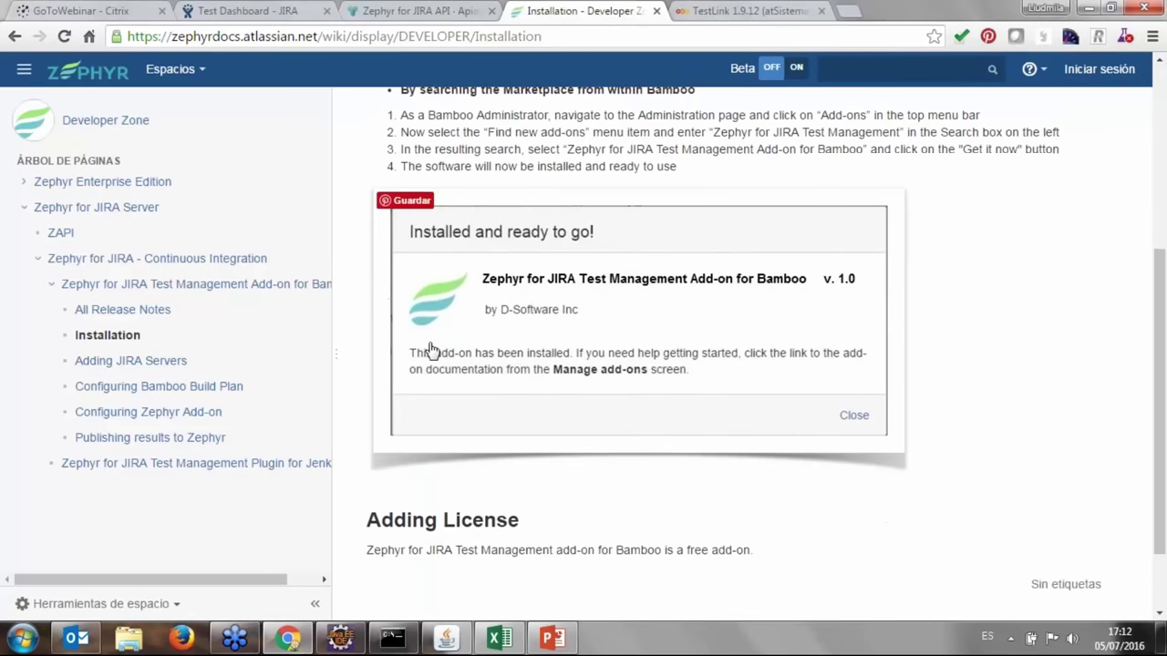
{"action": "scroll", "coordinate": [425, 354], "scroll_direction": "down", "scroll_amount": 1}
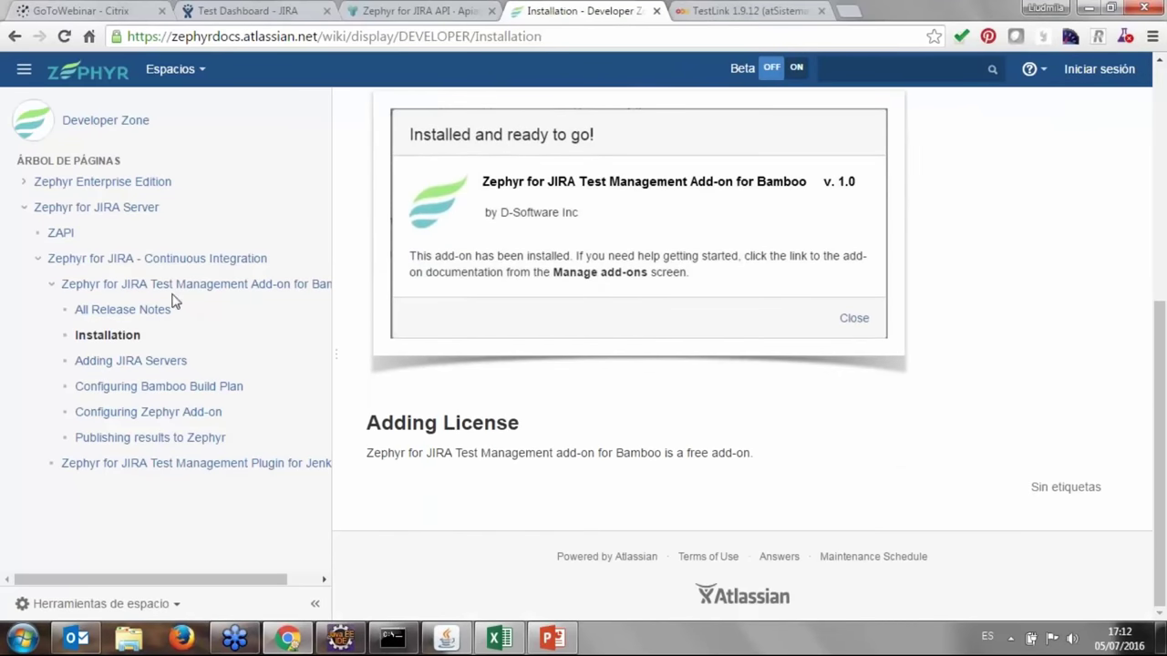
{"action": "left_click", "coordinate": [174, 290]}
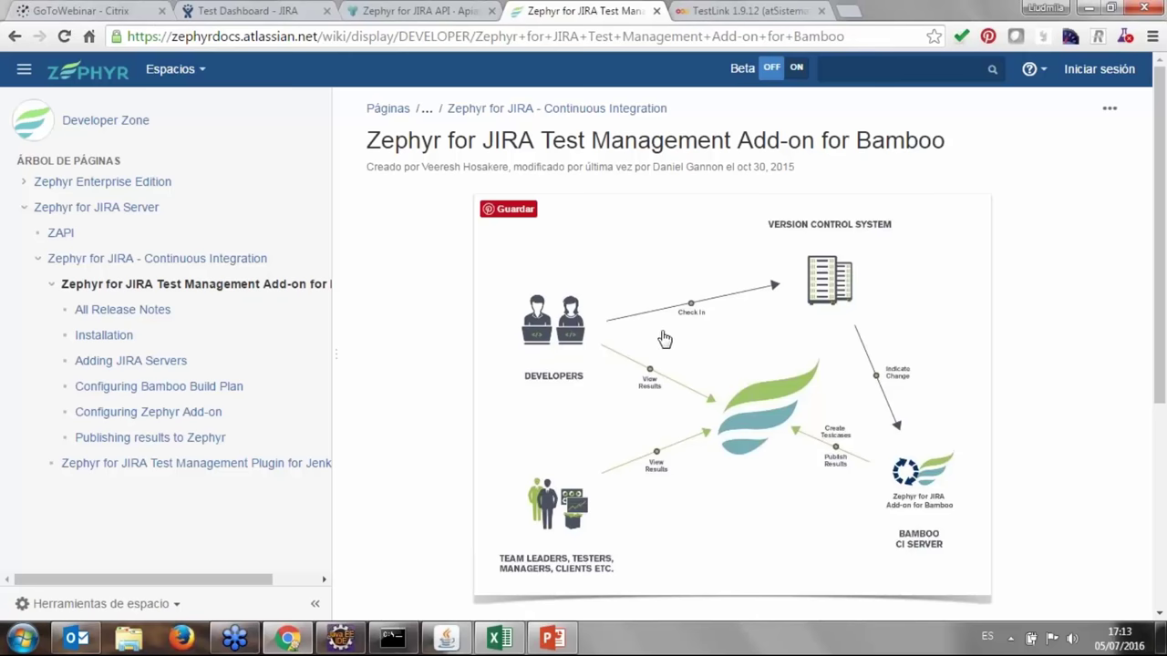
{"action": "scroll", "coordinate": [665, 339], "scroll_direction": "down", "scroll_amount": 4}
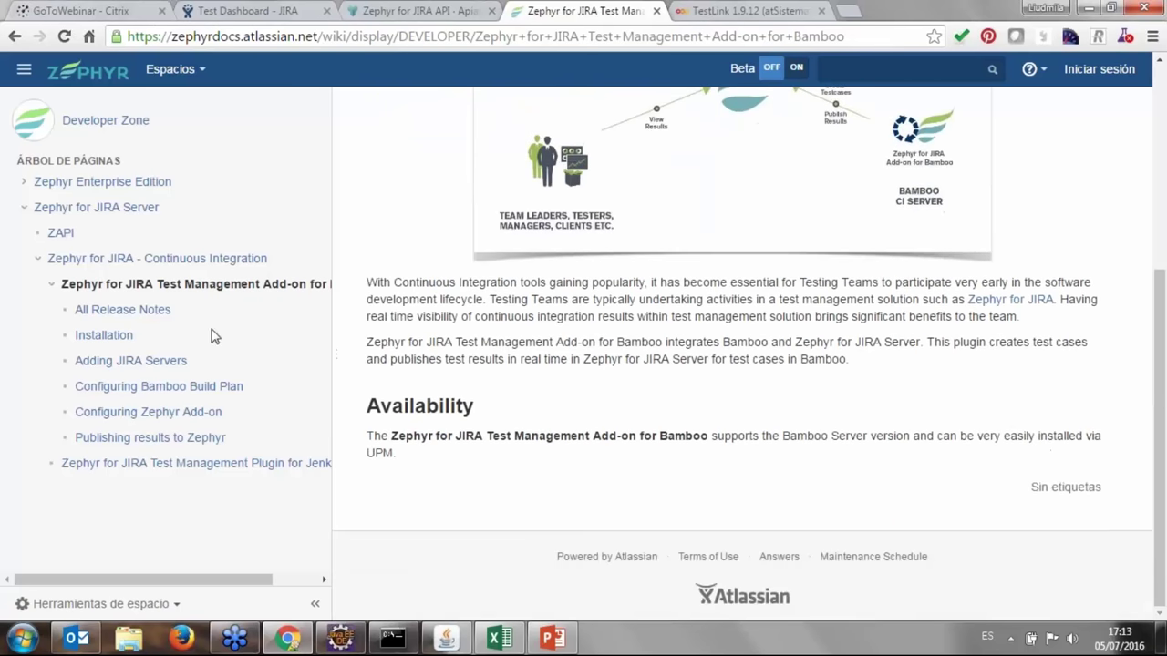
{"action": "left_click", "coordinate": [104, 335]}
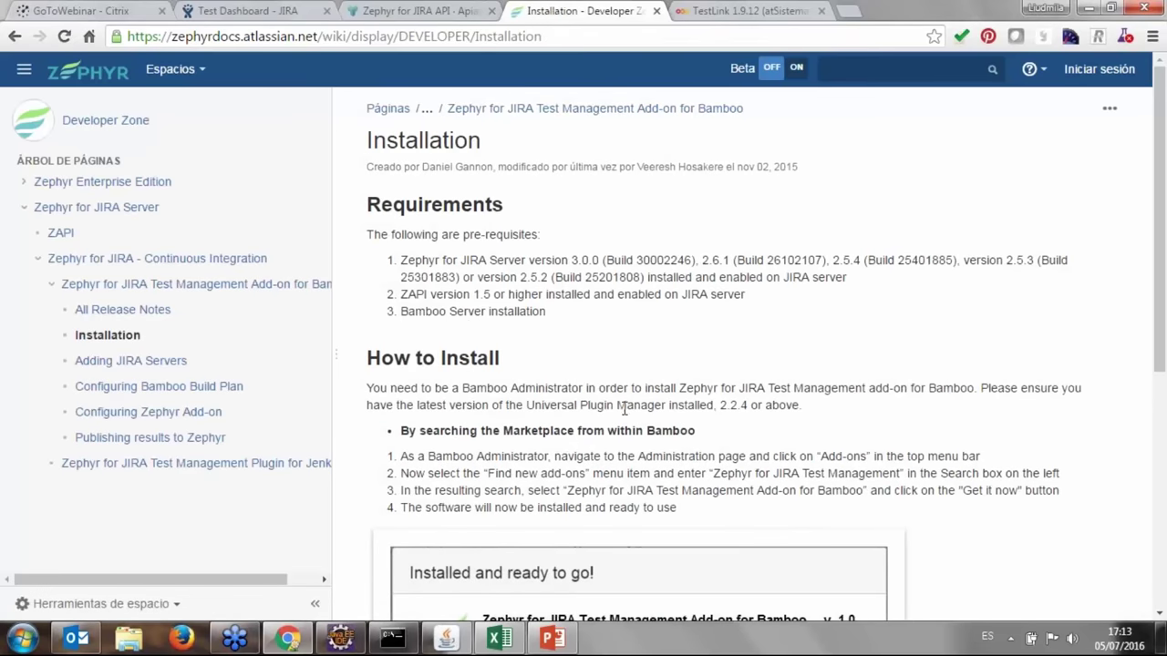
Read the four Marketplace install steps, then return to the Zephyr for JIRA API Apiary docs.
{"action": "scroll", "coordinate": [693, 294], "scroll_direction": "down", "scroll_amount": 2}
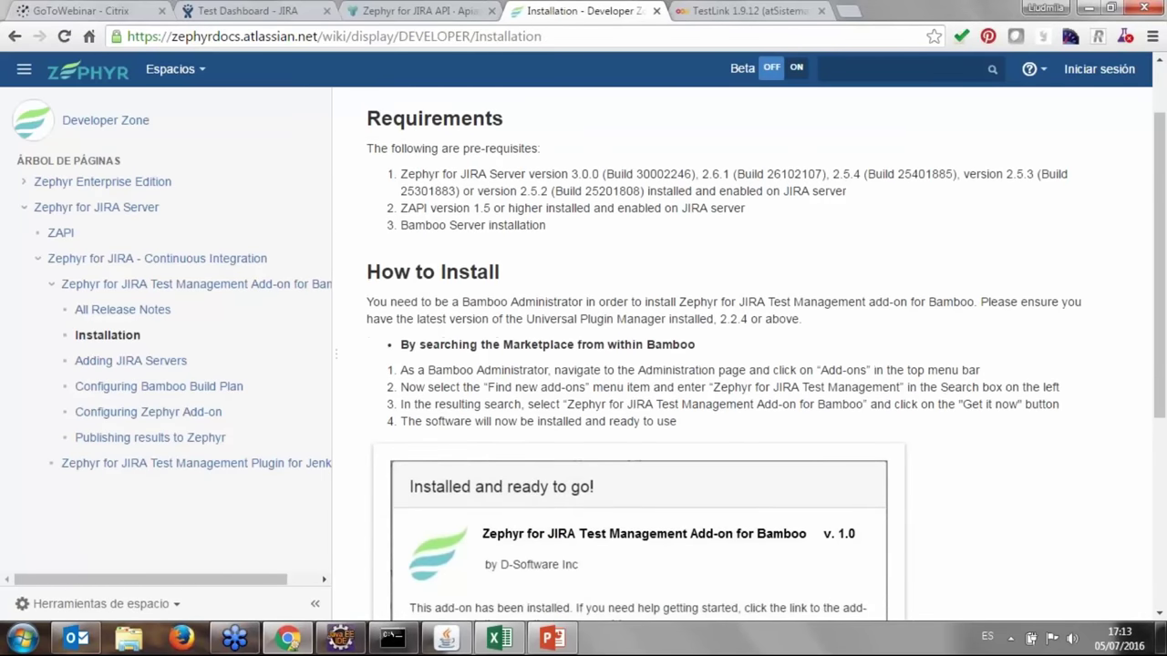
{"action": "scroll", "coordinate": [745, 396], "scroll_direction": "down", "scroll_amount": 3}
{"action": "scroll", "coordinate": [750, 404], "scroll_direction": "up", "scroll_amount": 3}
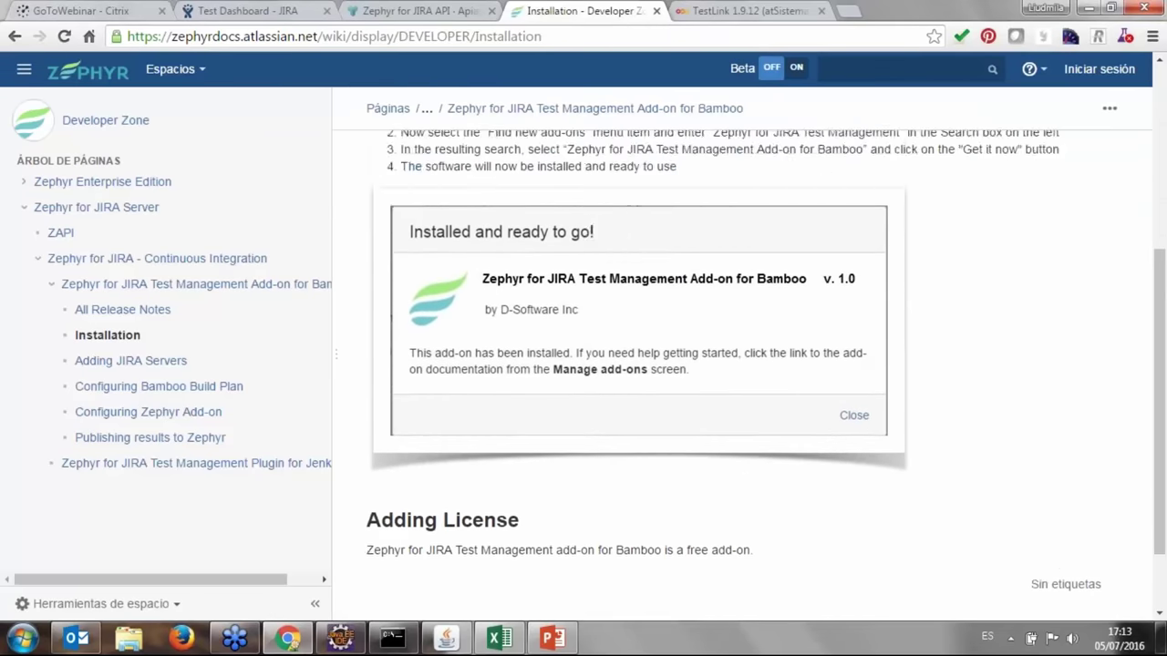
{"action": "scroll", "coordinate": [739, 373], "scroll_direction": "up", "scroll_amount": 3}
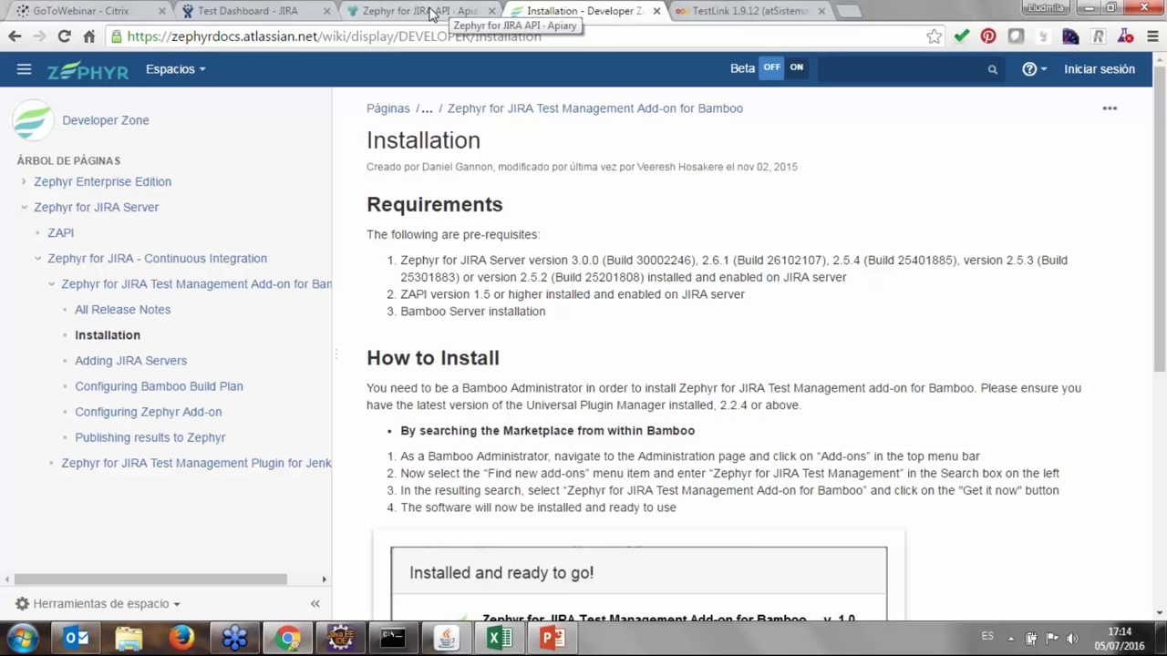
{"action": "left_click", "coordinate": [450, 10]}
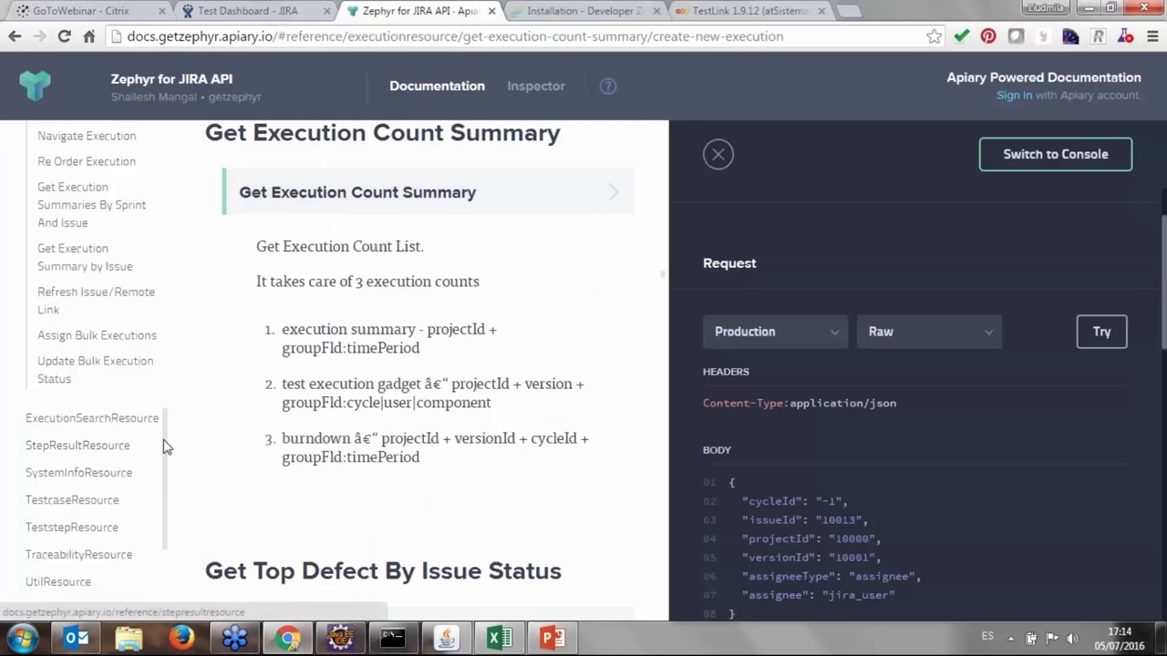
Jump to the Add Test's to Cycle section and scroll through its execution endpoints.
{"action": "left_click_drag", "start_coordinate": [162, 448], "coordinate": [169, 392]}
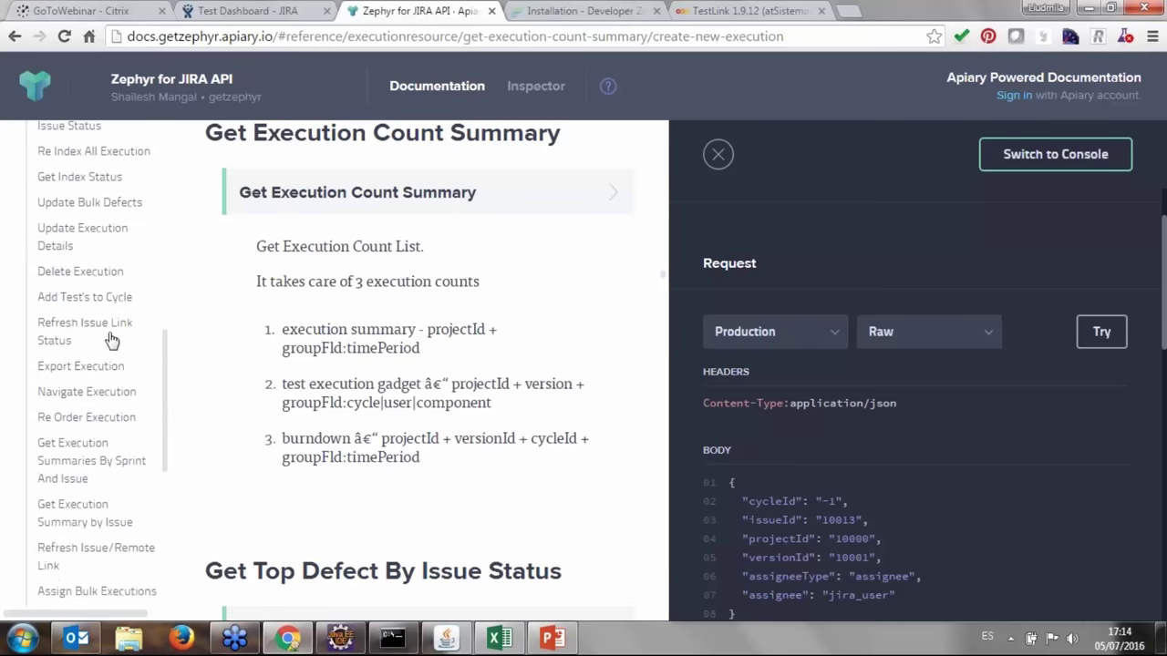
{"action": "left_click", "coordinate": [91, 297]}
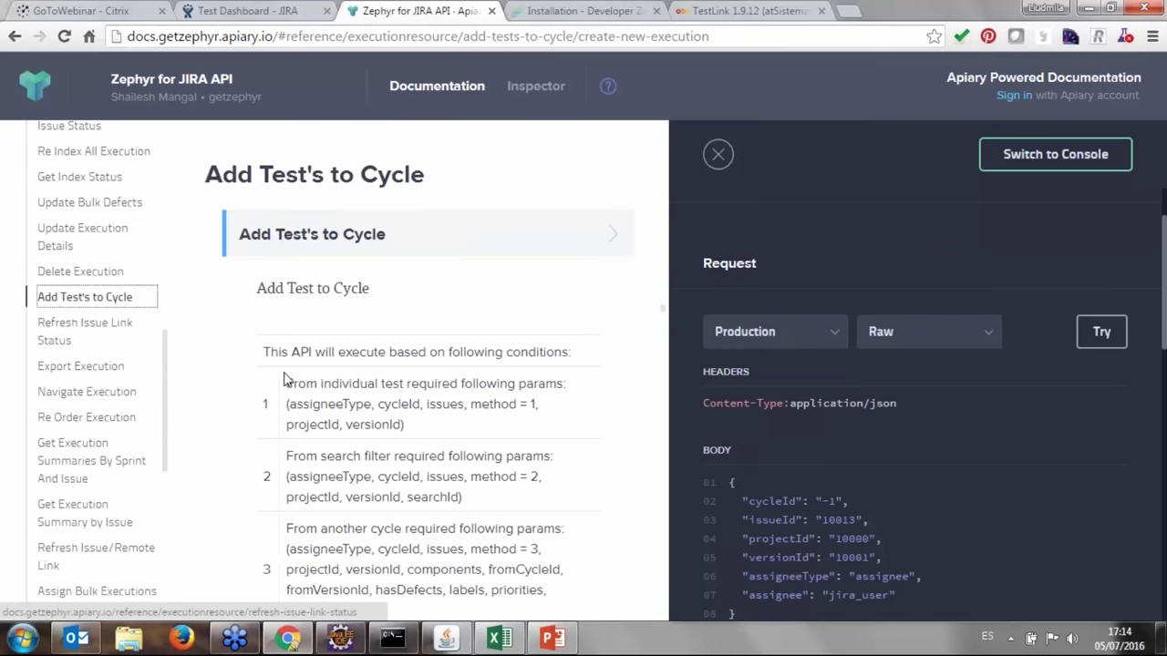
{"action": "scroll", "coordinate": [292, 383], "scroll_direction": "down", "scroll_amount": 4}
{"action": "scroll", "coordinate": [243, 444], "scroll_direction": "down", "scroll_amount": 7}
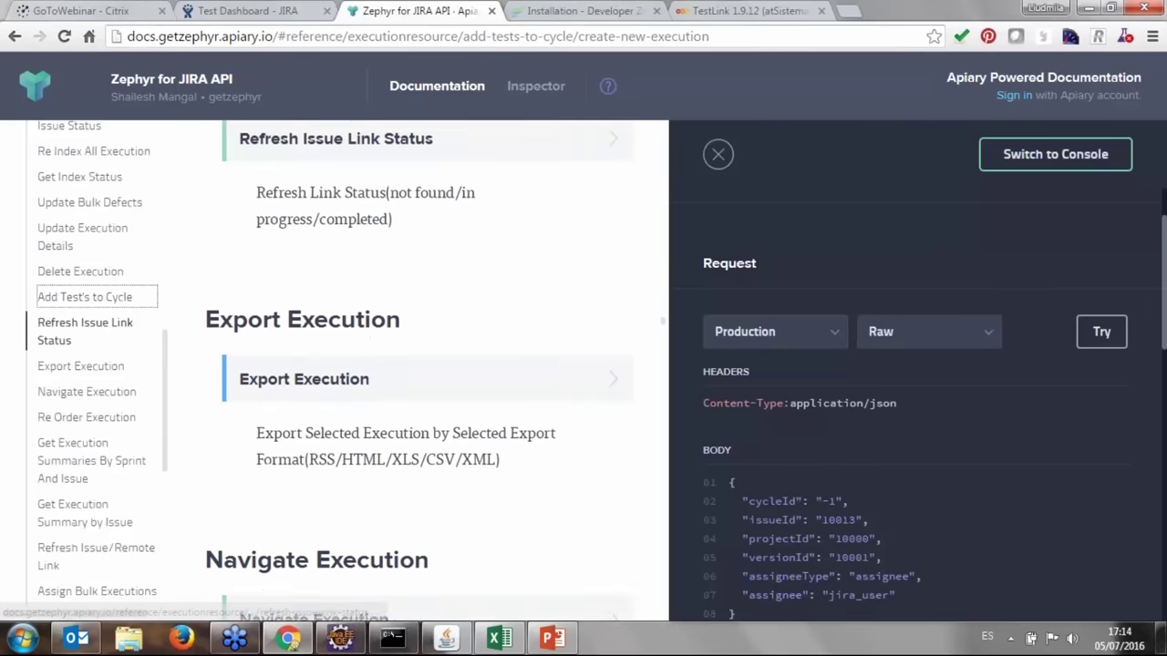
{"action": "scroll", "coordinate": [243, 444], "scroll_direction": "down", "scroll_amount": 5}
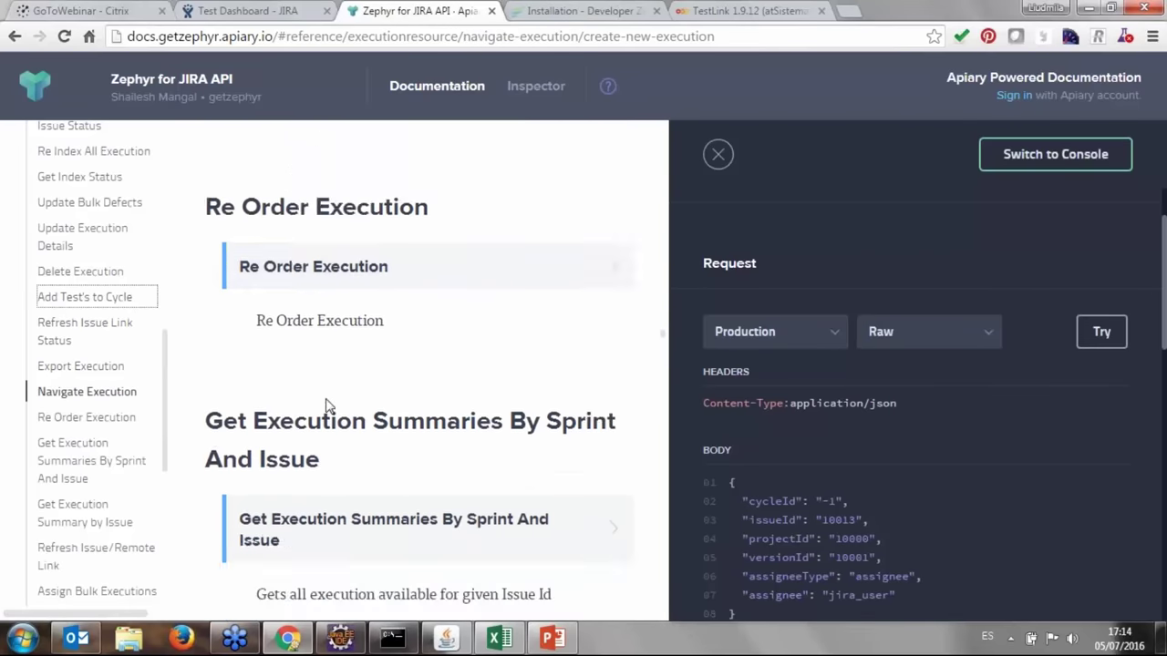
{"action": "scroll", "coordinate": [424, 350], "scroll_direction": "down", "scroll_amount": 5}
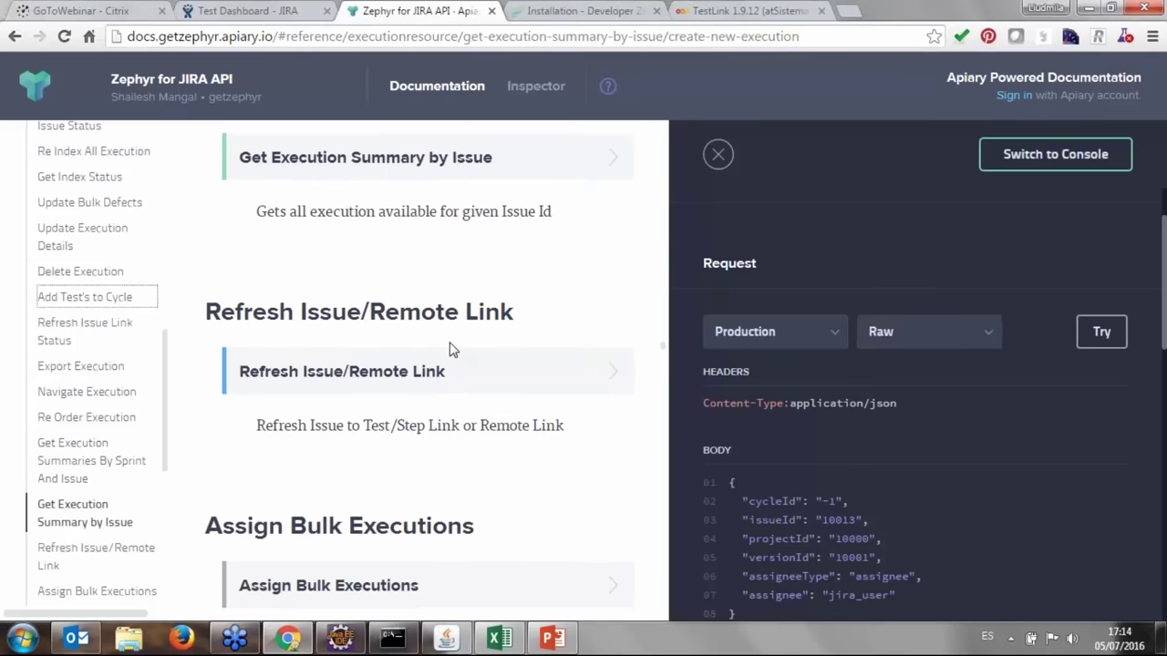
{"action": "scroll", "coordinate": [447, 347], "scroll_direction": "down", "scroll_amount": 2}
{"action": "scroll", "coordinate": [434, 354], "scroll_direction": "down", "scroll_amount": 2}
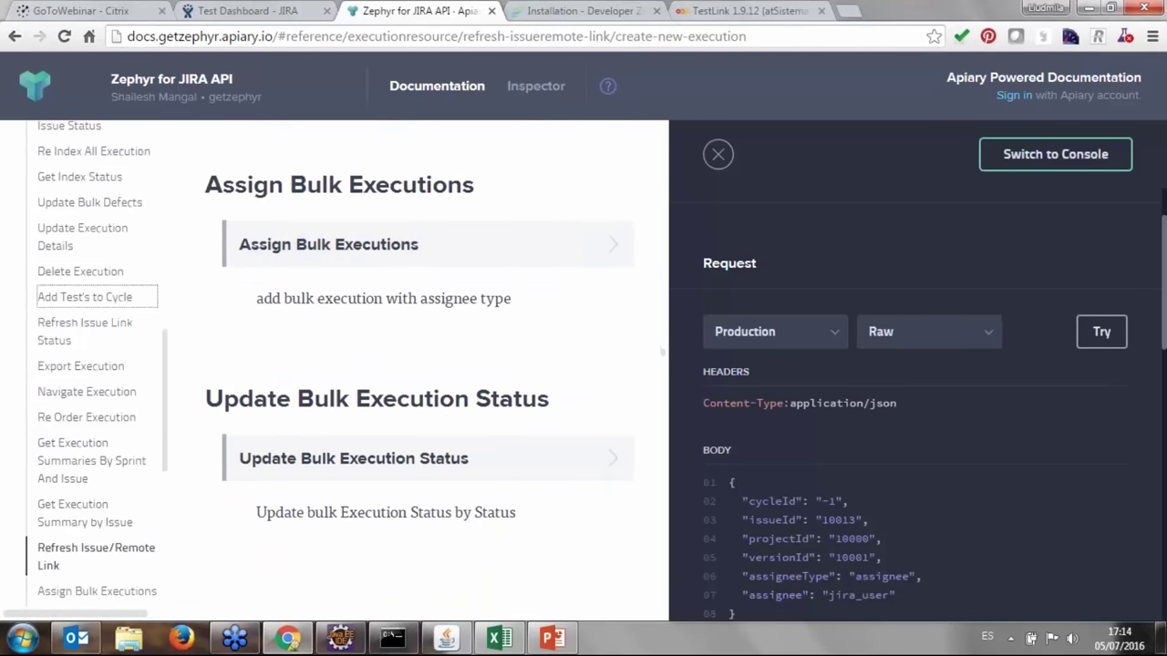
{"action": "scroll", "coordinate": [433, 378], "scroll_direction": "down", "scroll_amount": 1}
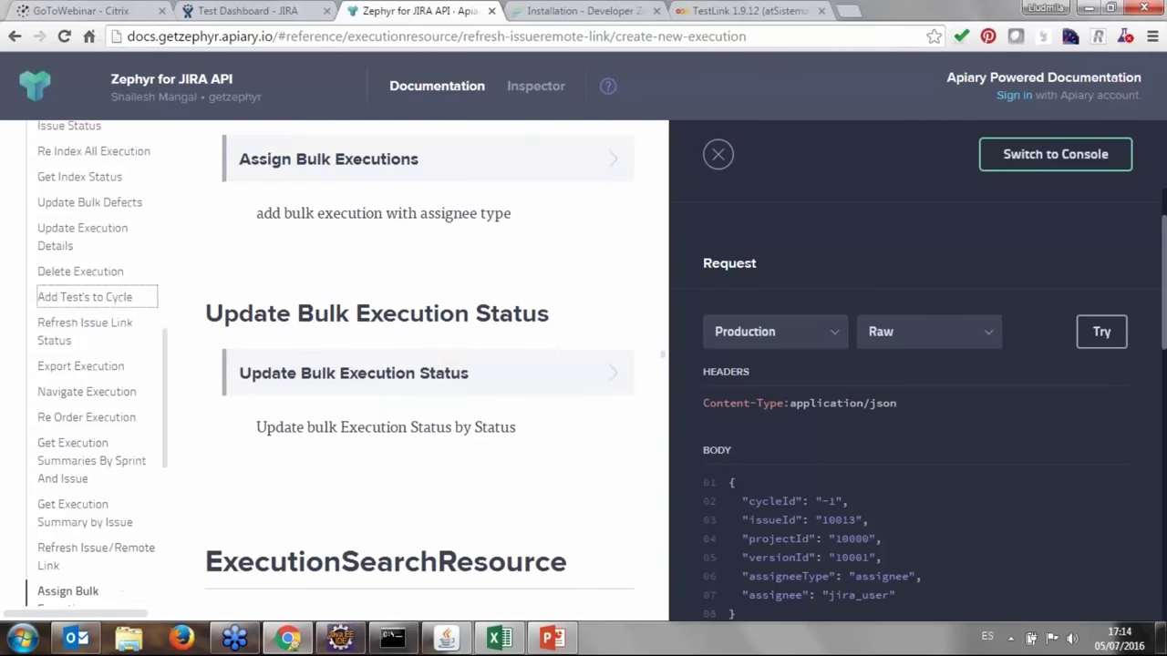
{"action": "scroll", "coordinate": [420, 401], "scroll_direction": "down", "scroll_amount": 3}
{"action": "scroll", "coordinate": [420, 412], "scroll_direction": "down", "scroll_amount": 2}
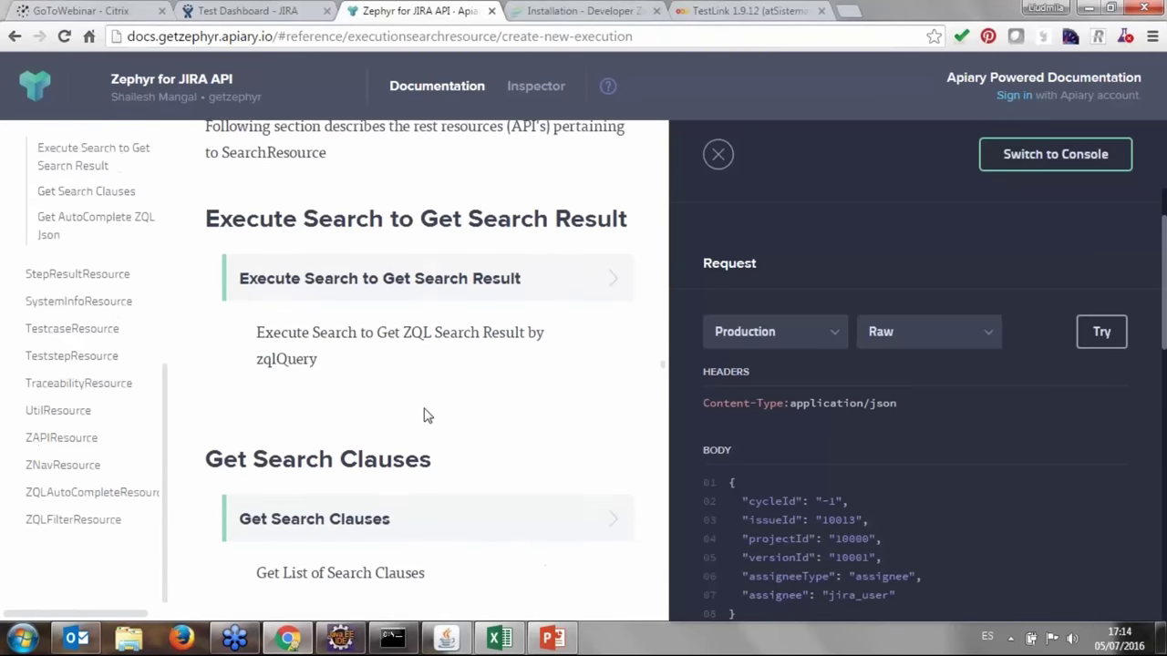
{"action": "scroll", "coordinate": [428, 415], "scroll_direction": "up", "scroll_amount": 6}
{"action": "scroll", "coordinate": [434, 415], "scroll_direction": "up", "scroll_amount": 7}
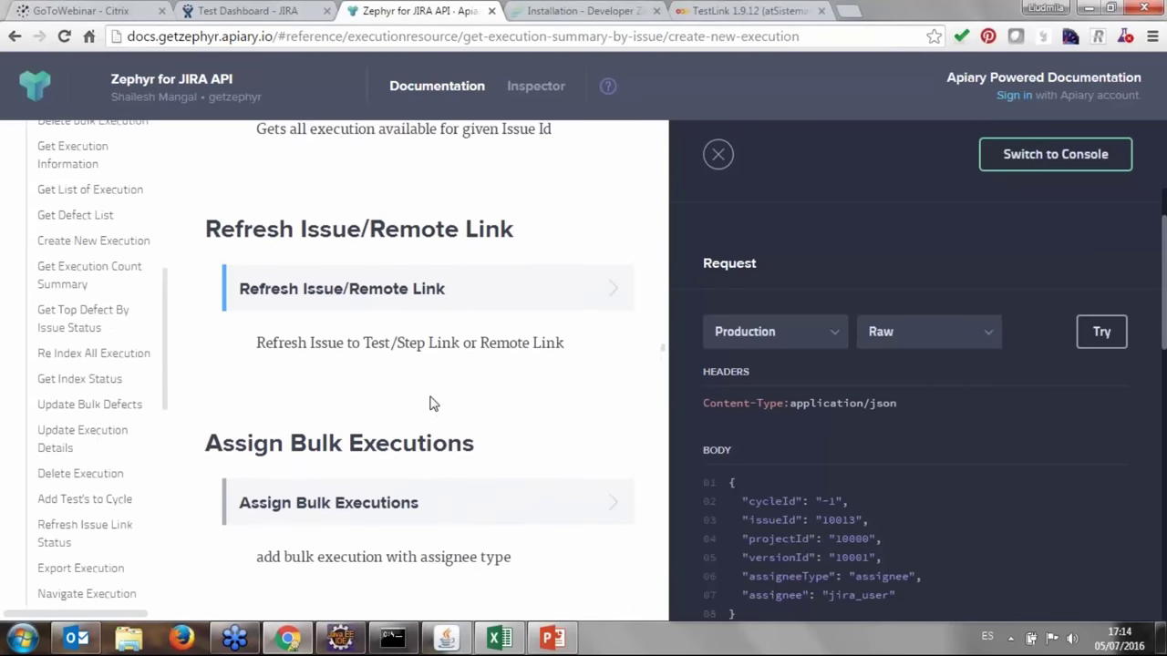
{"action": "scroll", "coordinate": [419, 415], "scroll_direction": "up", "scroll_amount": 3}
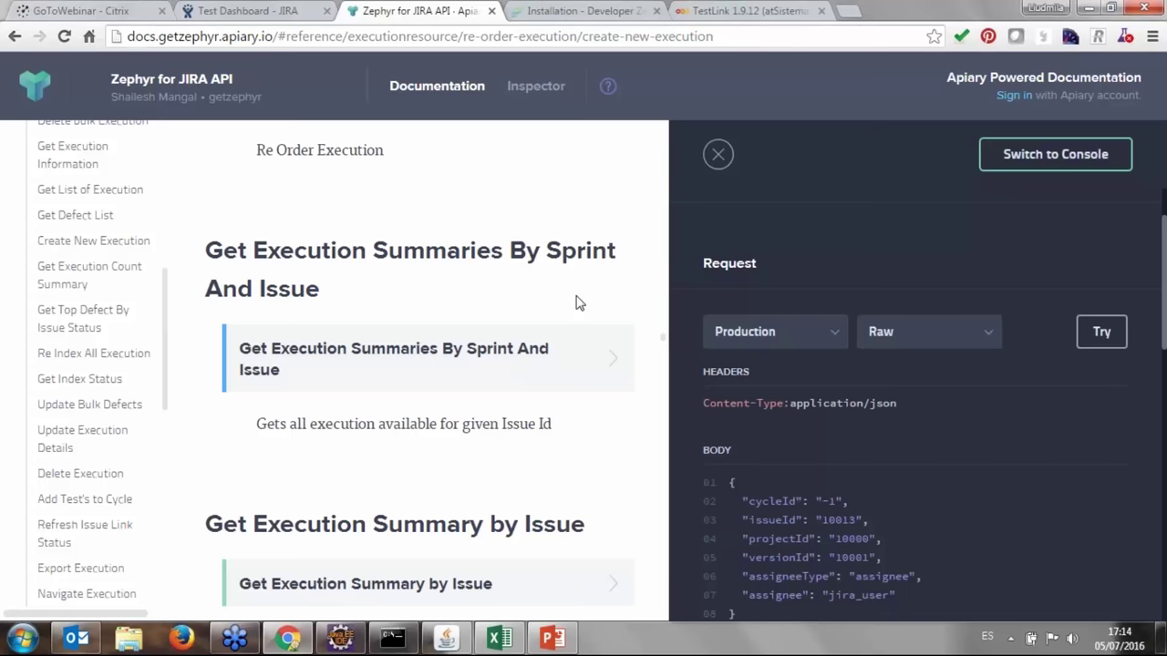
{"action": "scroll", "coordinate": [435, 333], "scroll_direction": "down", "scroll_amount": 5}
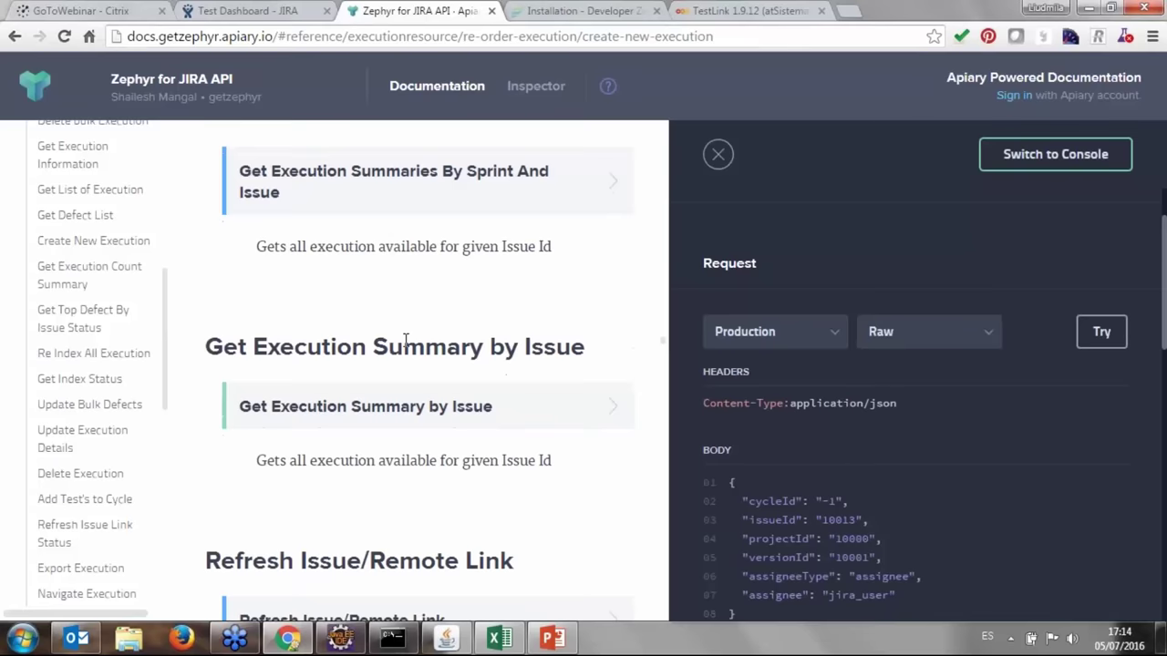
{"action": "scroll", "coordinate": [410, 357], "scroll_direction": "down", "scroll_amount": 5}
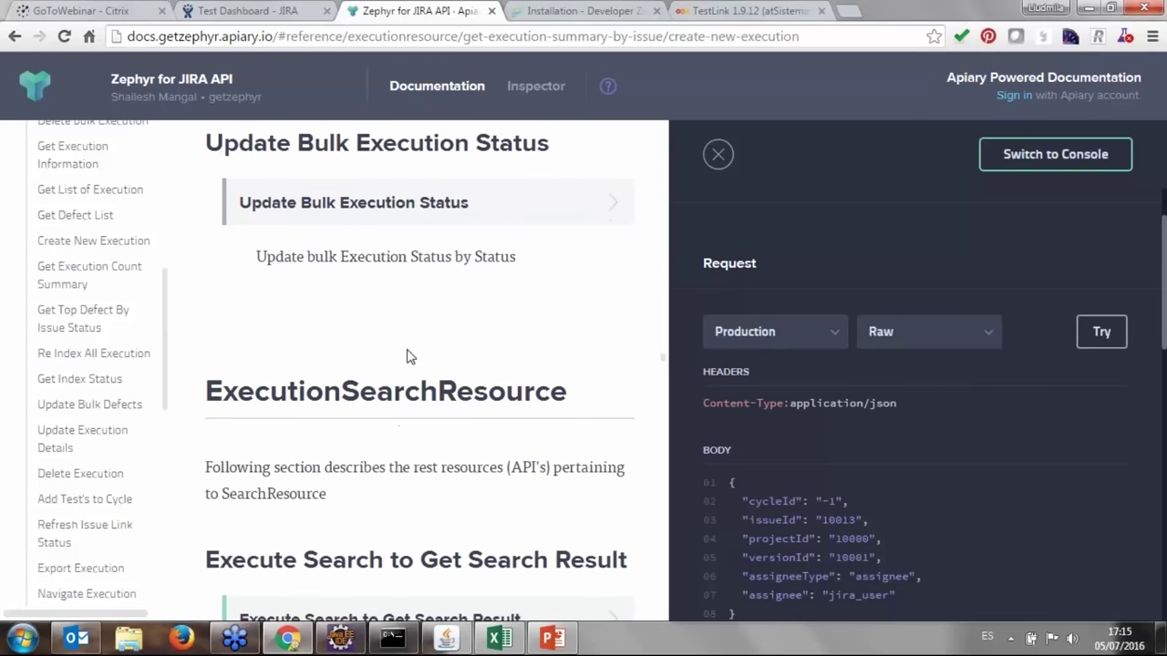
{"action": "scroll", "coordinate": [419, 365], "scroll_direction": "up", "scroll_amount": 14}
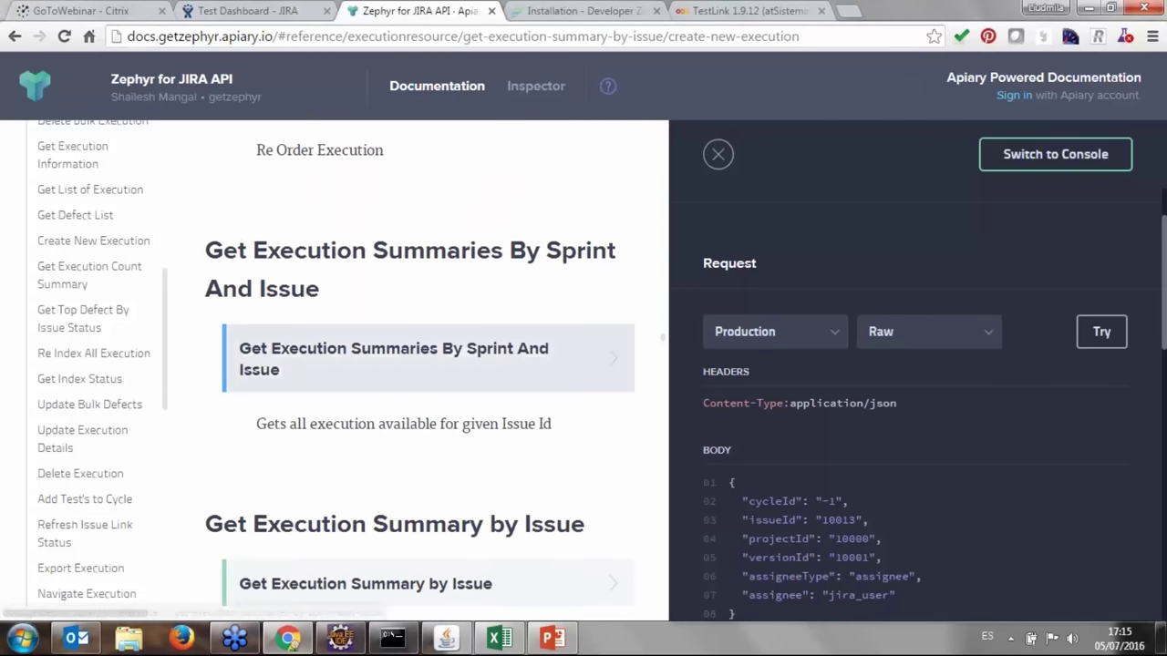
{"action": "scroll", "coordinate": [472, 380], "scroll_direction": "up", "scroll_amount": 5}
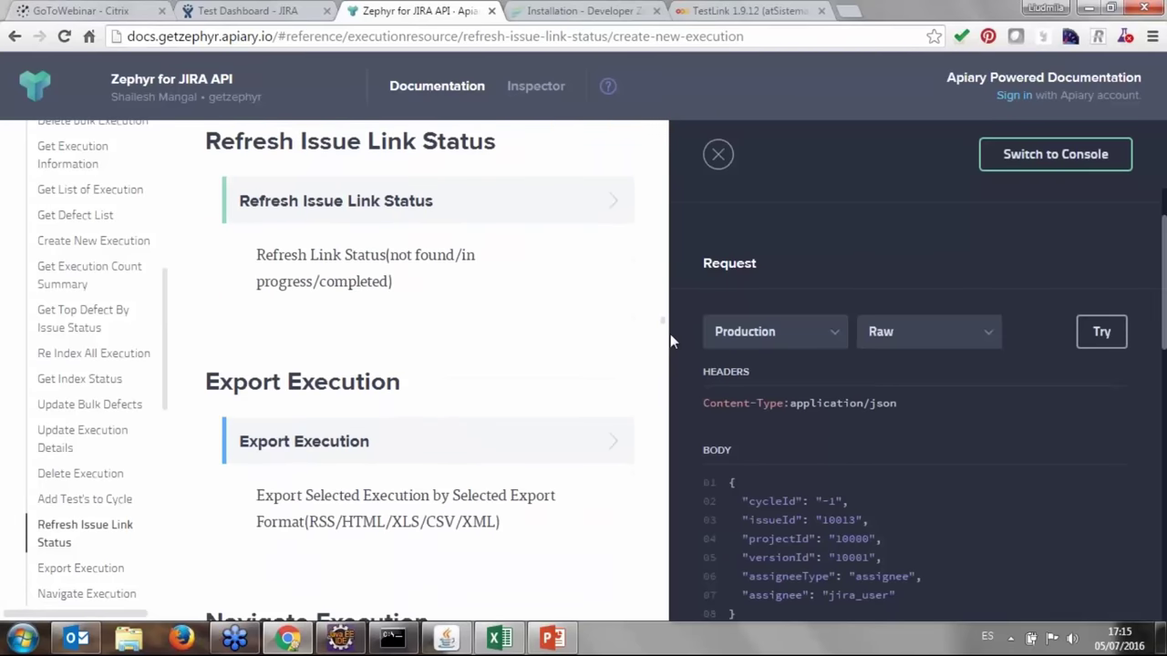
{"action": "scroll", "coordinate": [772, 269], "scroll_direction": "up", "scroll_amount": 1}
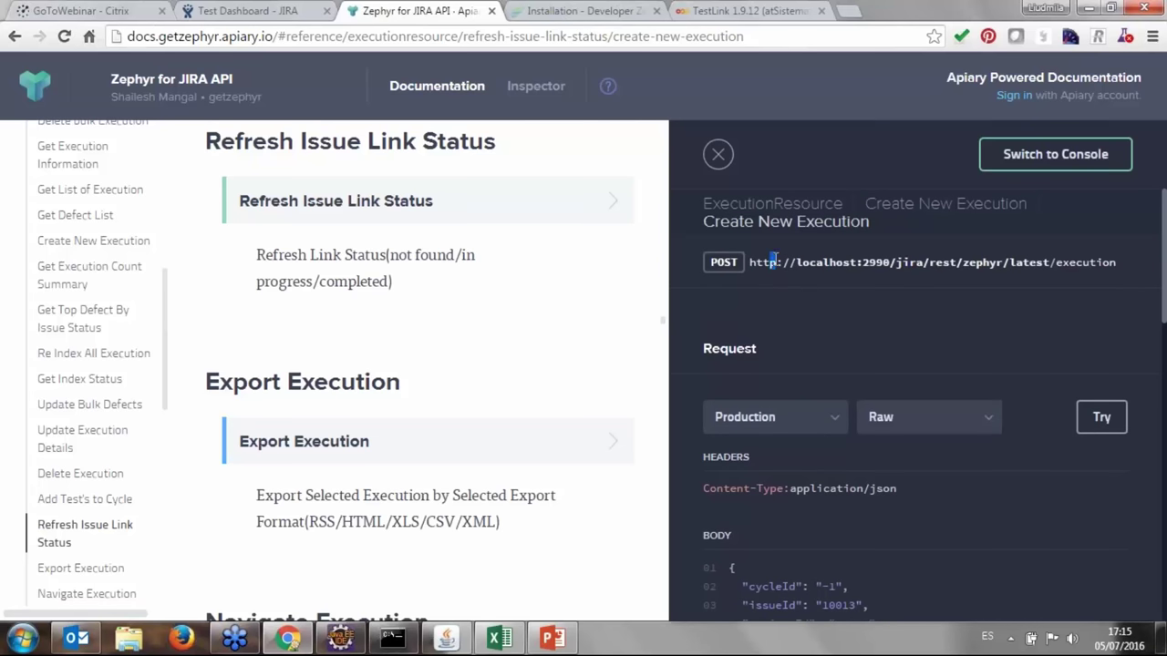
Select the localhost:2990 host and review the Create New Execution body (cycleId -1, issueId 10013).
{"action": "left_click_drag", "start_coordinate": [771, 262], "coordinate": [887, 273]}
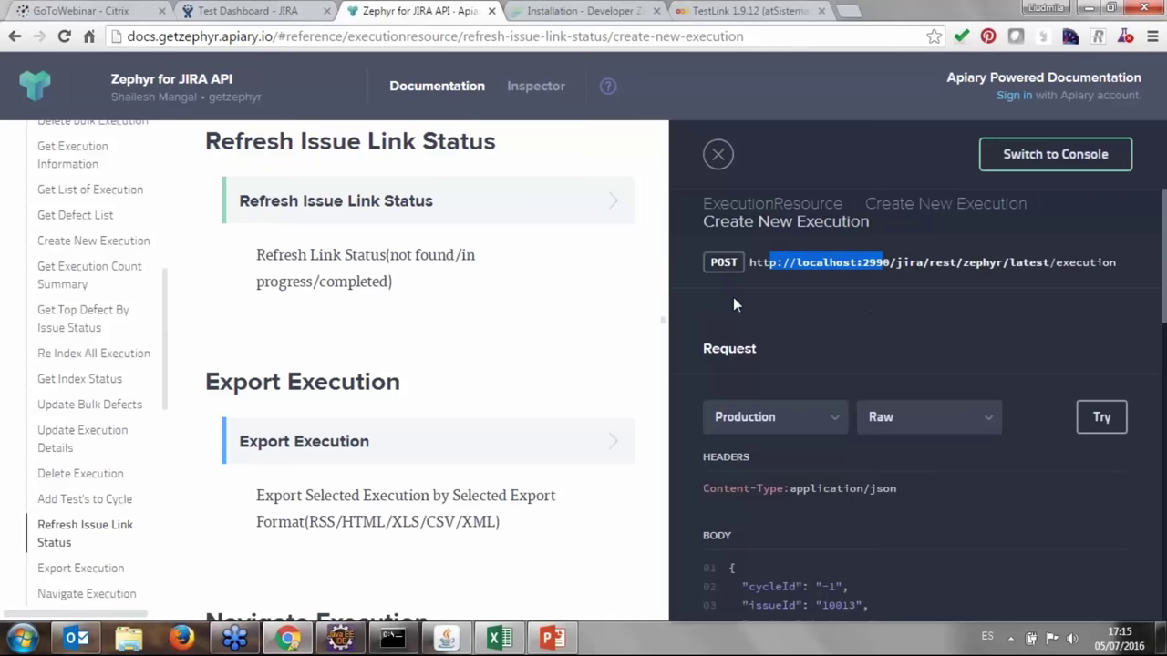
{"action": "scroll", "coordinate": [733, 298], "scroll_direction": "down", "scroll_amount": 2}
{"action": "scroll", "coordinate": [734, 301], "scroll_direction": "down", "scroll_amount": 9}
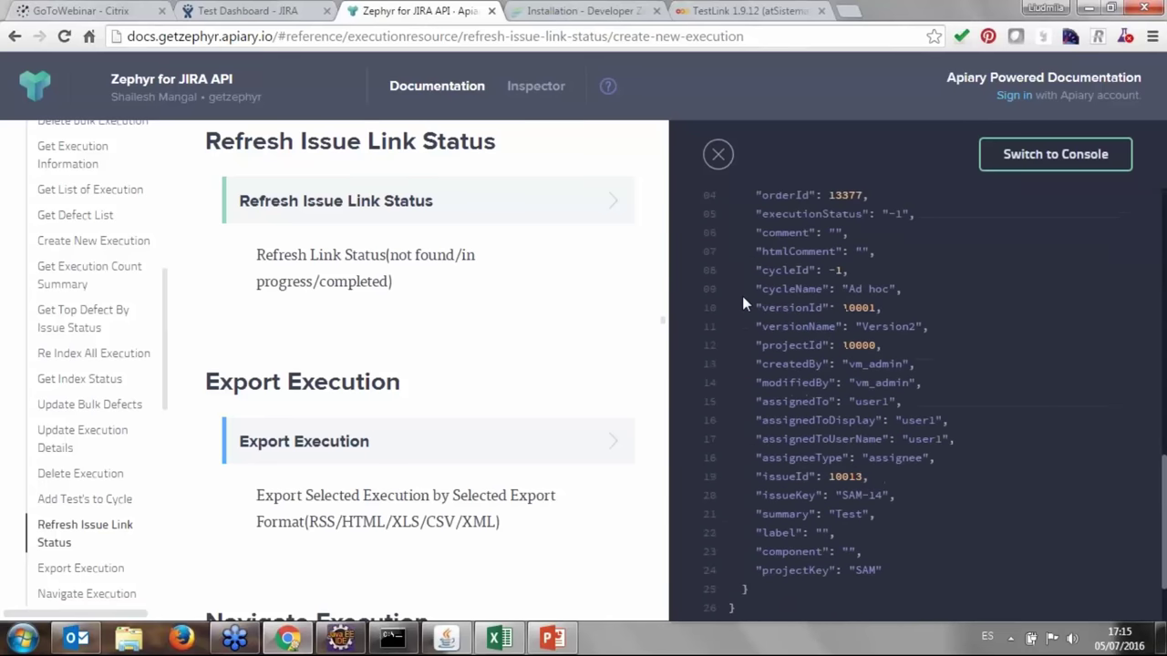
{"action": "scroll", "coordinate": [832, 462], "scroll_direction": "up", "scroll_amount": 4}
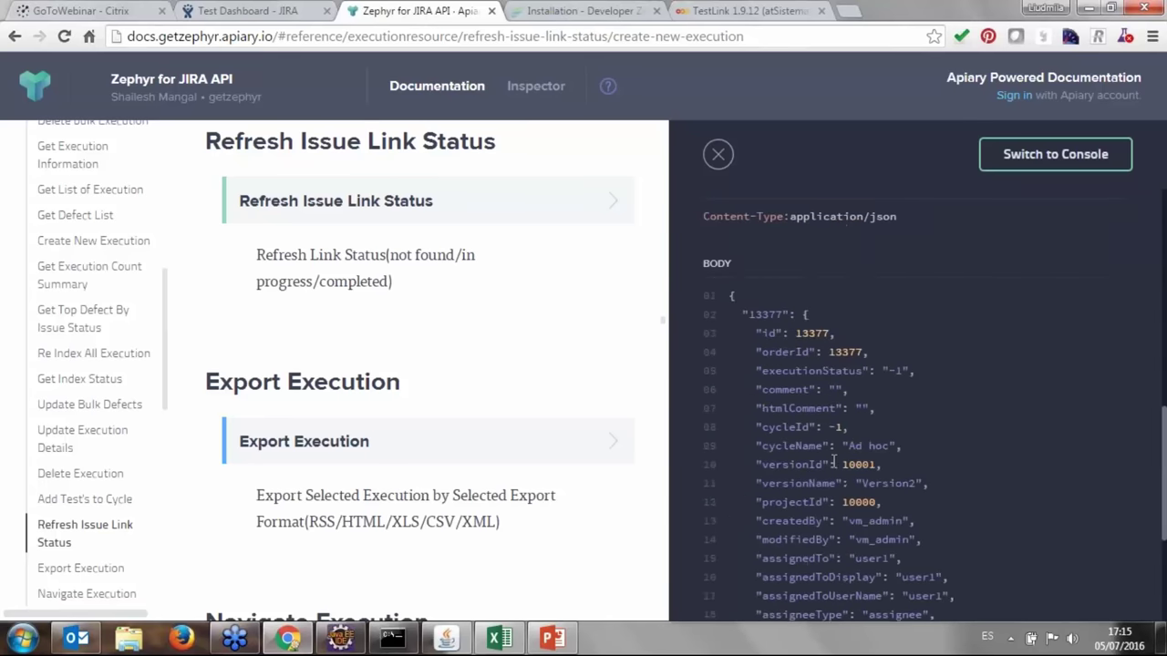
{"action": "scroll", "coordinate": [832, 462], "scroll_direction": "up", "scroll_amount": 4}
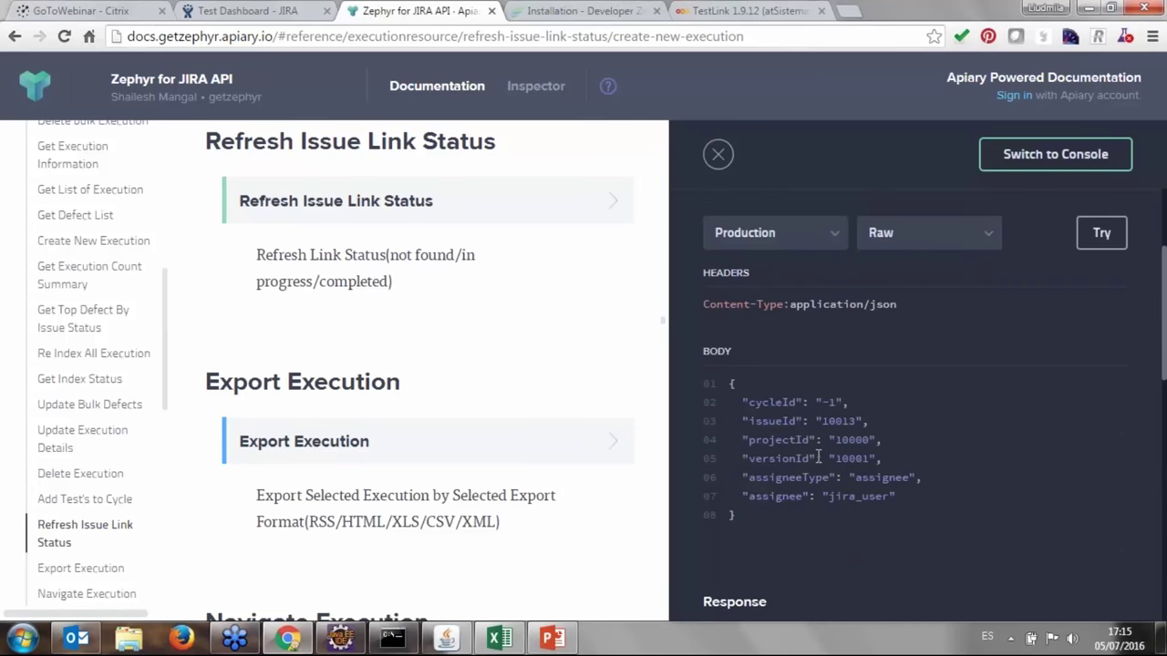
{"action": "scroll", "coordinate": [312, 328], "scroll_direction": "down", "scroll_amount": 2}
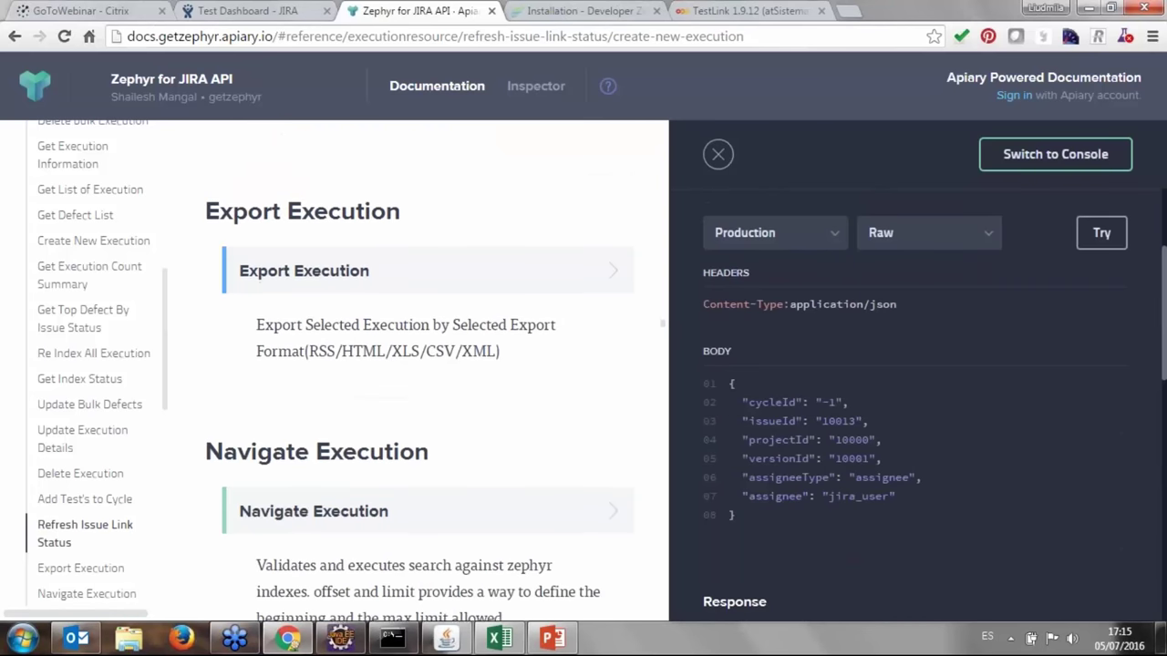
{"action": "scroll", "coordinate": [383, 408], "scroll_direction": "down", "scroll_amount": 1}
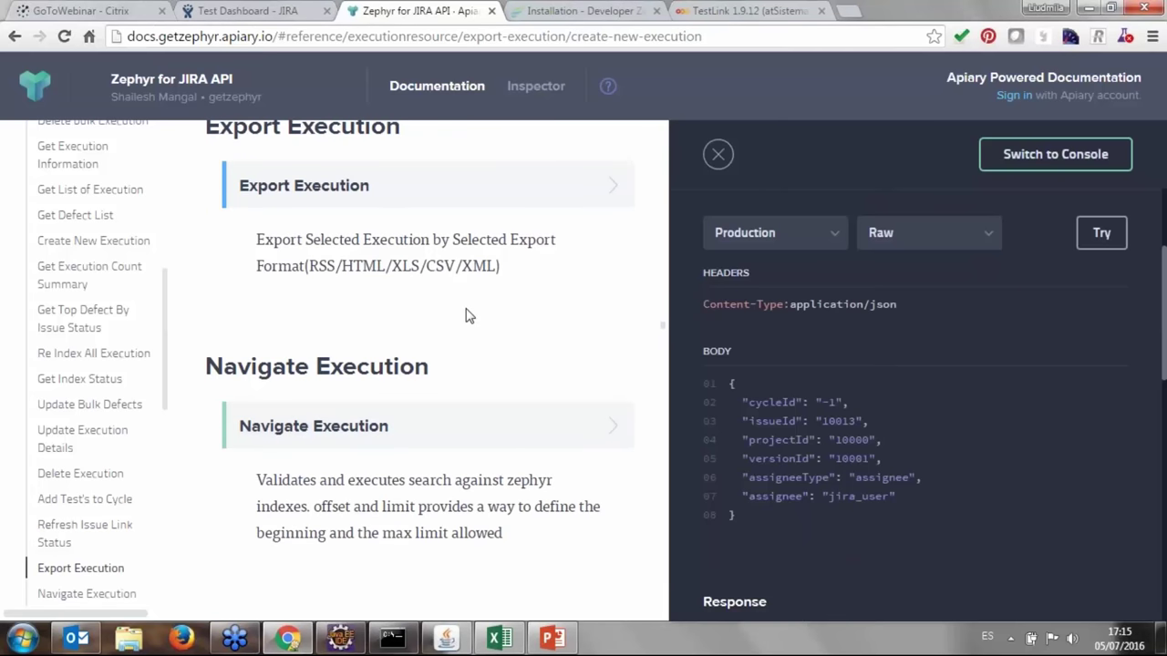
{"action": "scroll", "coordinate": [534, 377], "scroll_direction": "up", "scroll_amount": 5}
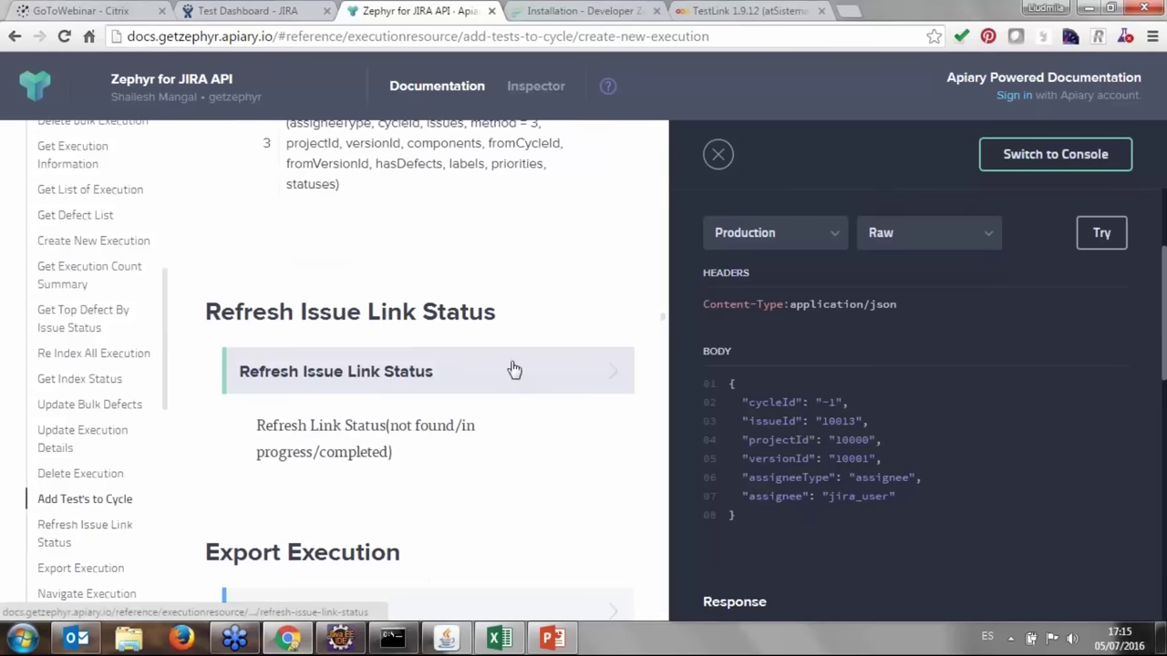
{"action": "scroll", "coordinate": [511, 375], "scroll_direction": "up", "scroll_amount": 3}
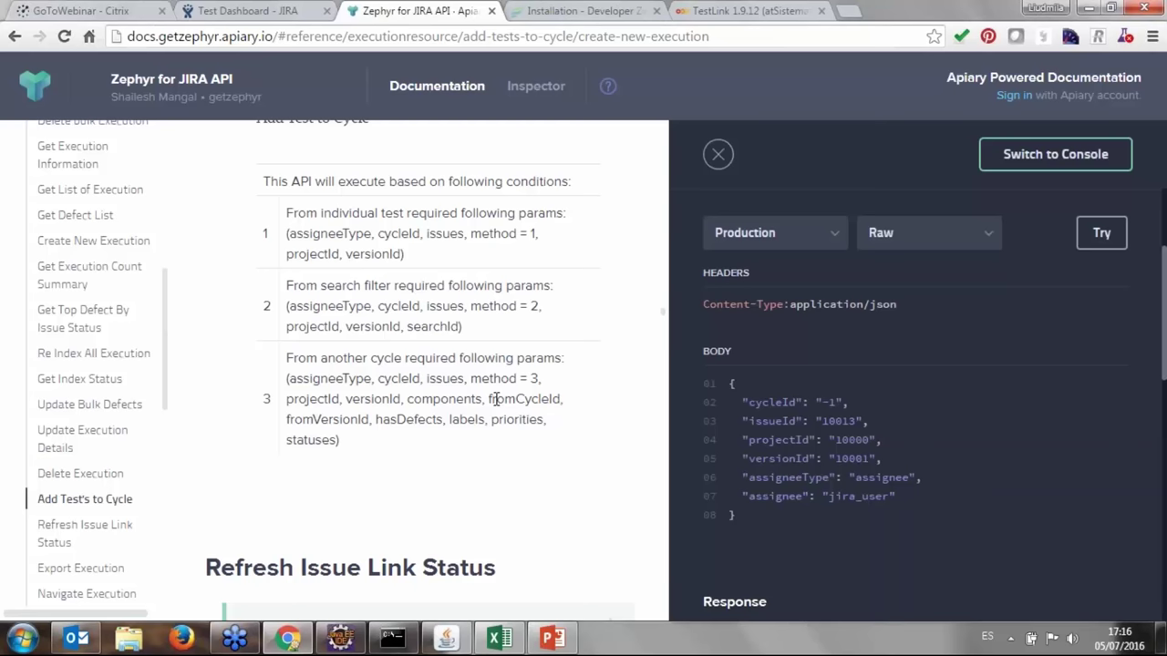
Glance at the Eclipse project, then bring JIRA's Test Dashboard back in Chrome.
{"action": "left_click", "coordinate": [337, 637]}
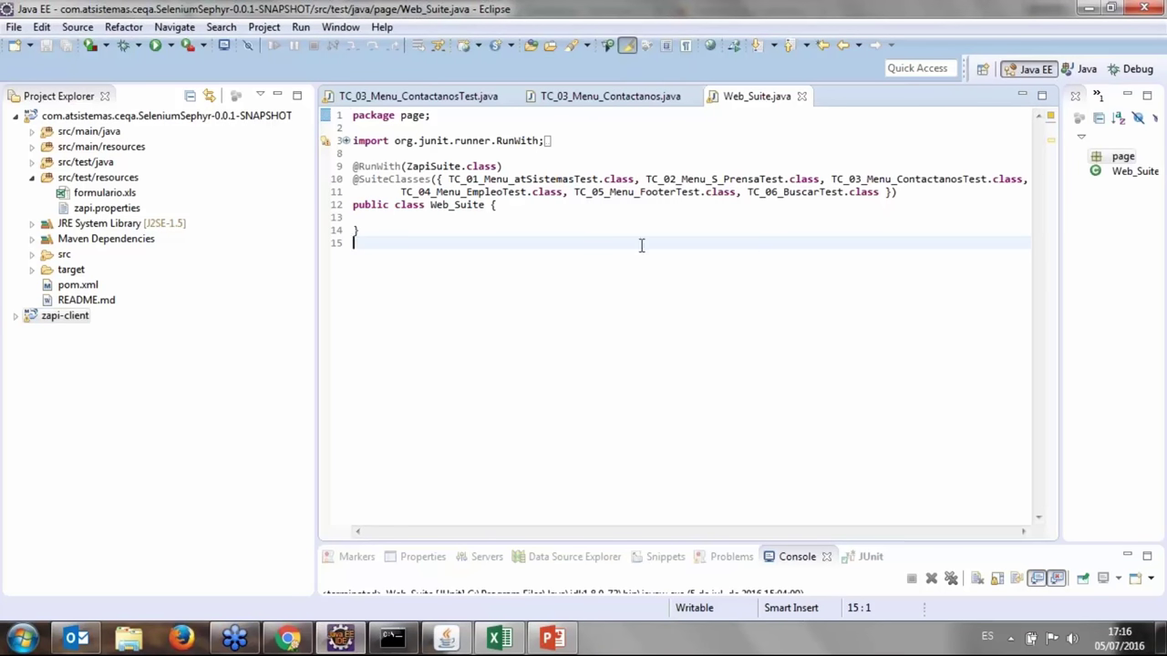
{"action": "left_click", "coordinate": [290, 641]}
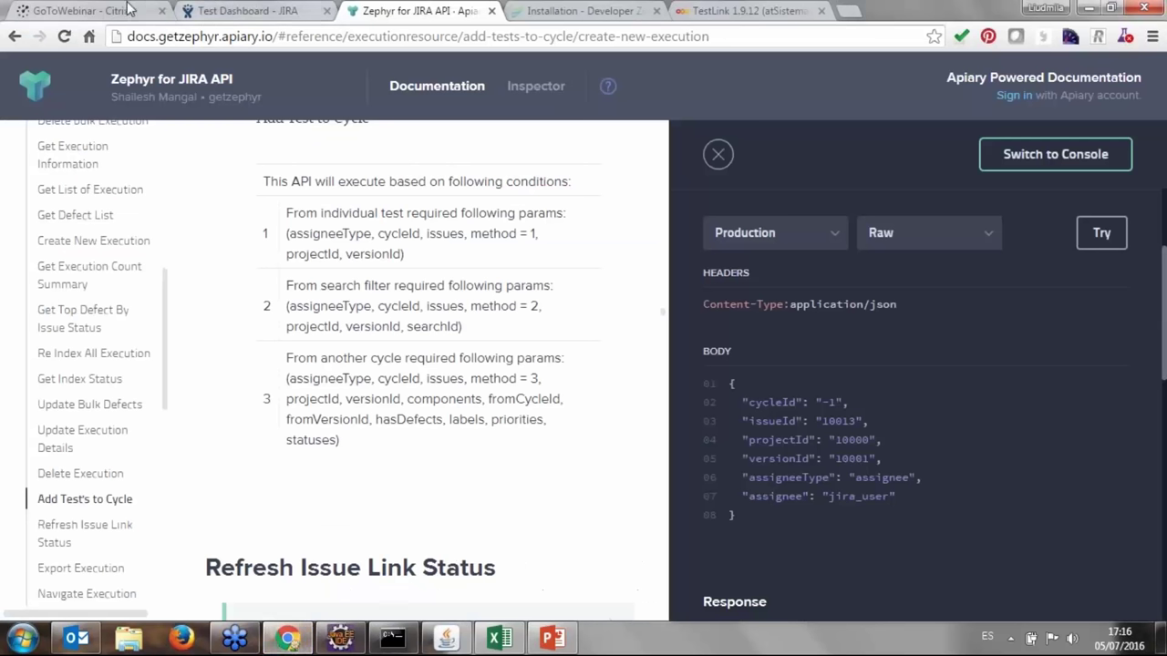
{"action": "left_click", "coordinate": [225, 13]}
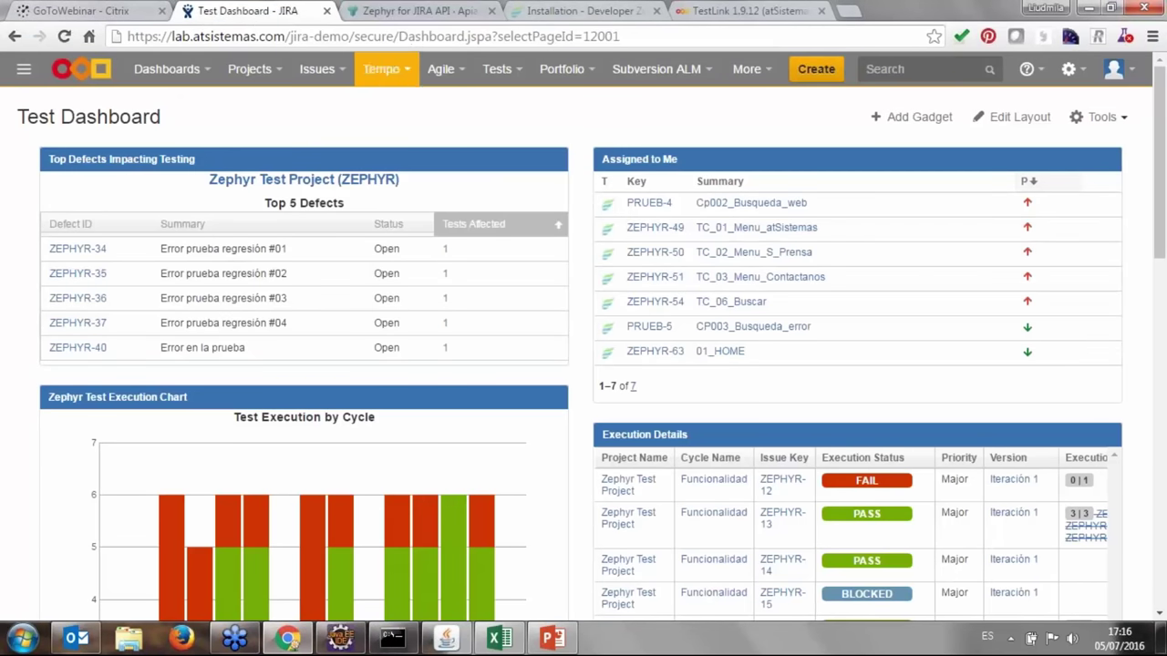
Review the Tue Jul 05 16:48:27 cycle results under Plan Test Cycle, then go back to Eclipse.
{"action": "left_click", "coordinate": [493, 71]}
{"action": "left_click", "coordinate": [521, 151]}
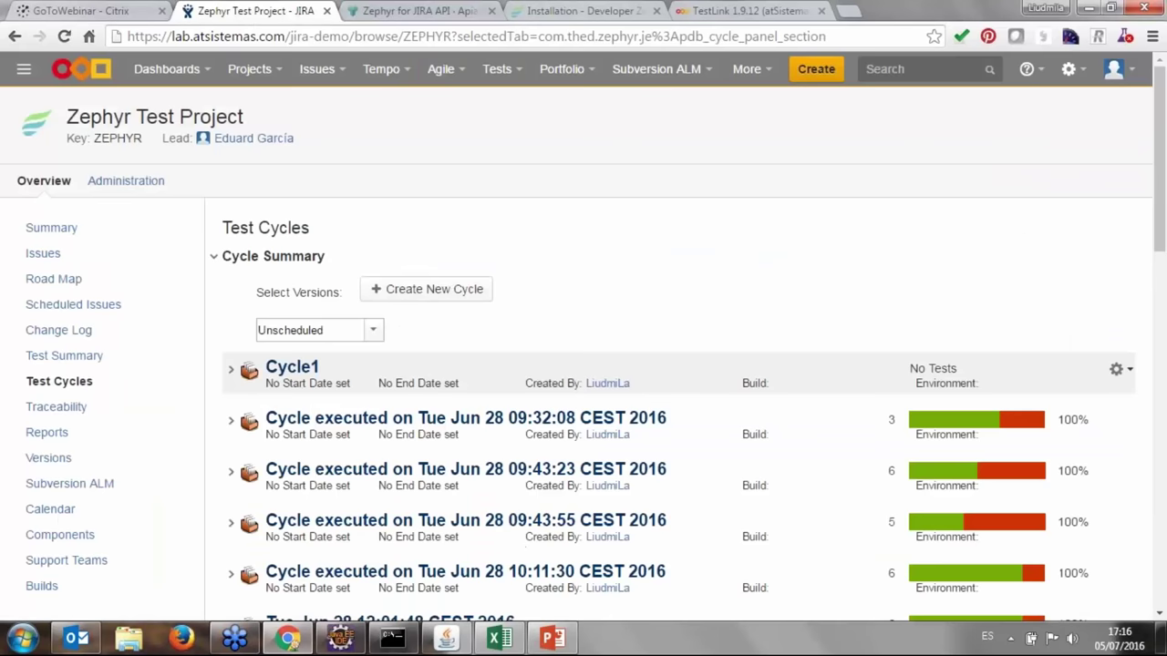
{"action": "scroll", "coordinate": [428, 386], "scroll_direction": "down", "scroll_amount": 15}
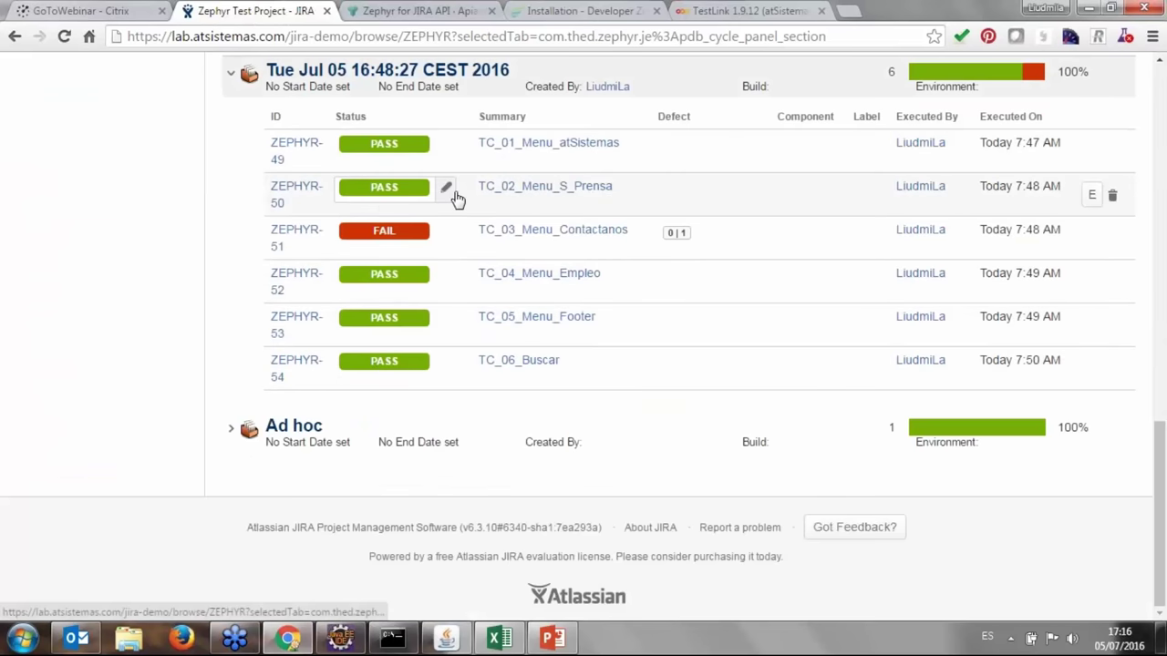
{"action": "scroll", "coordinate": [518, 174], "scroll_direction": "up", "scroll_amount": 2}
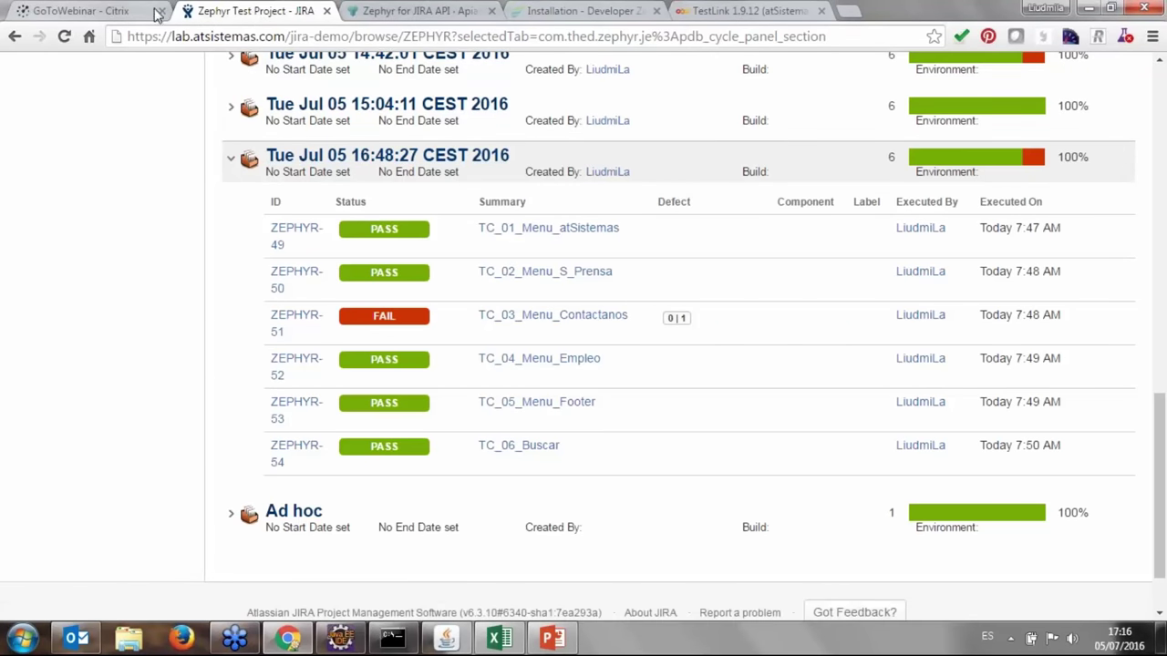
{"action": "left_click", "coordinate": [341, 636]}
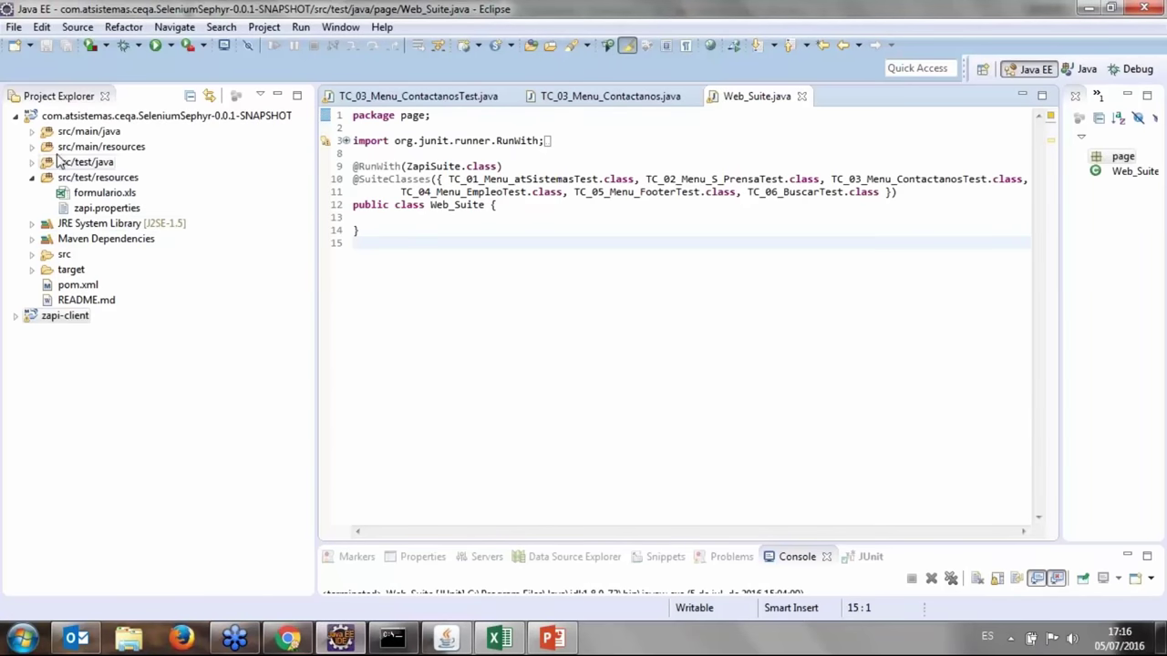
{"action": "left_click", "coordinate": [32, 161]}
{"action": "double_click", "coordinate": [158, 194]}
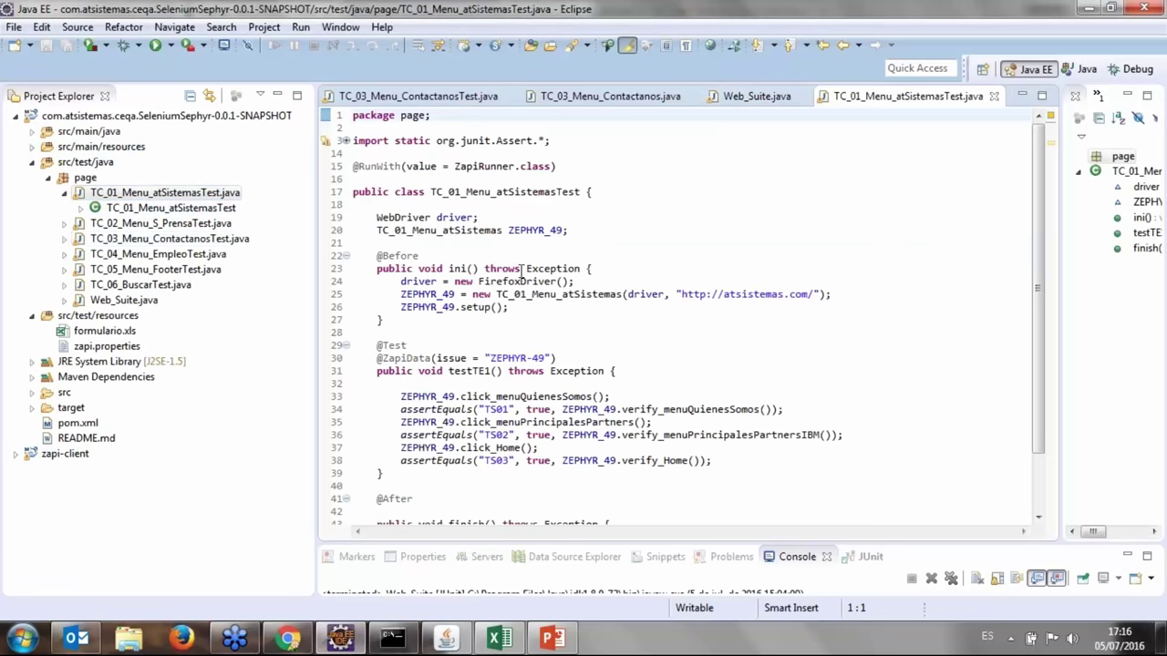
{"action": "triple_click", "coordinate": [459, 170]}
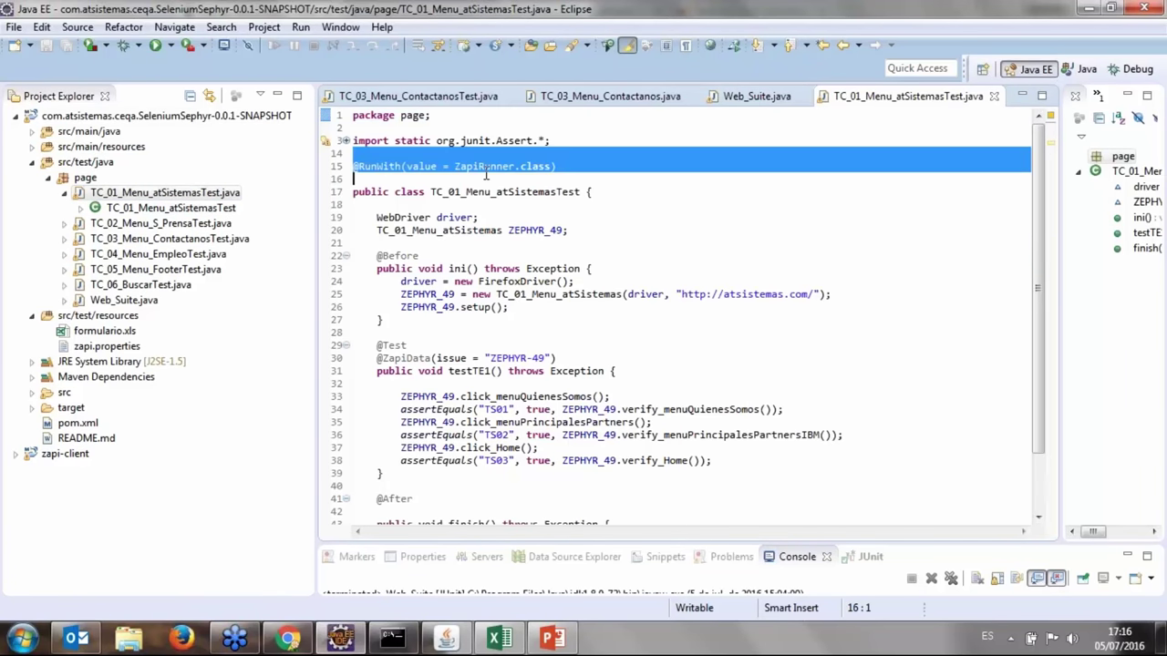
{"action": "key", "text": "shift+Left"}
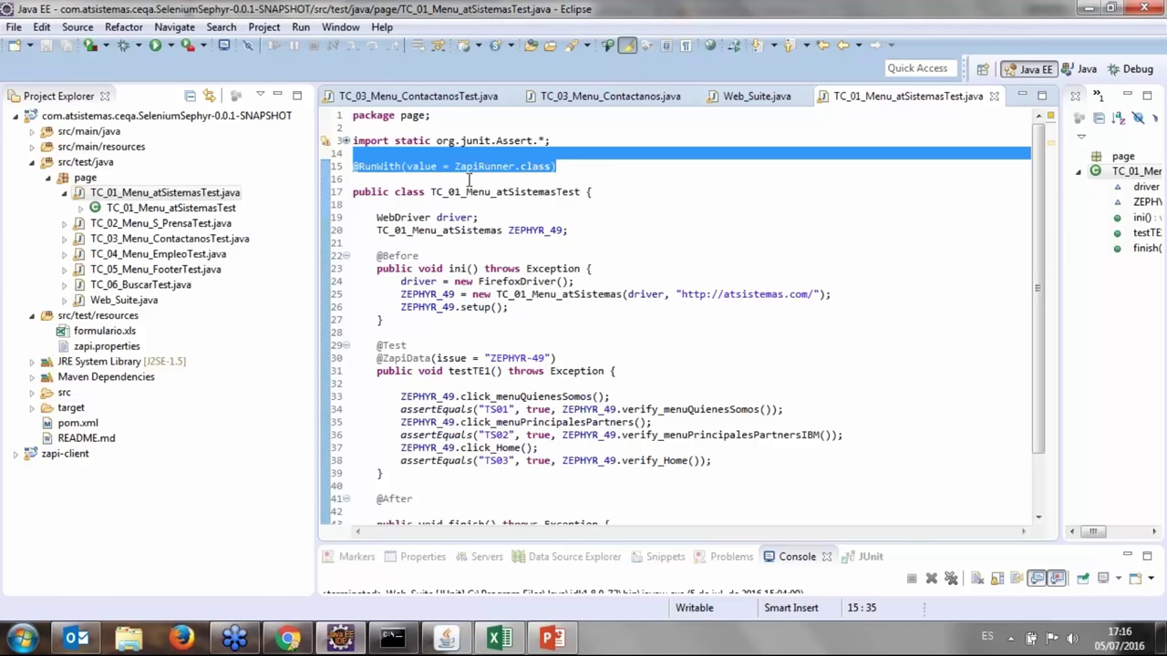
{"action": "left_click", "coordinate": [569, 358]}
{"action": "left_click_drag", "start_coordinate": [385, 345], "coordinate": [402, 346]}
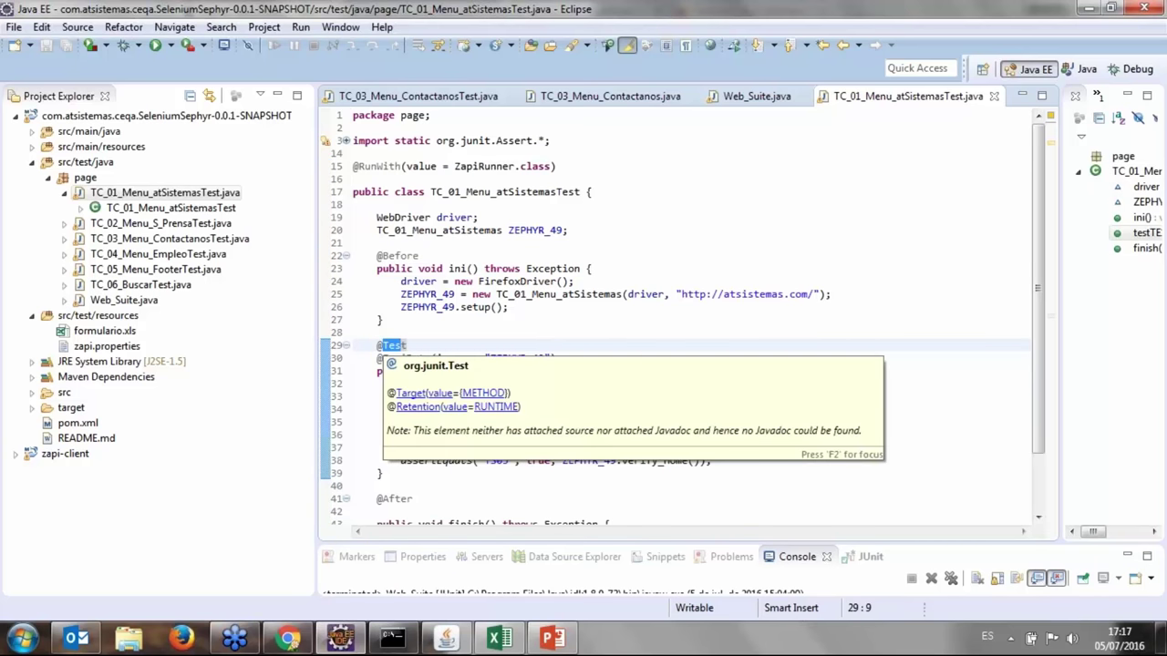
{"action": "left_click", "coordinate": [450, 342]}
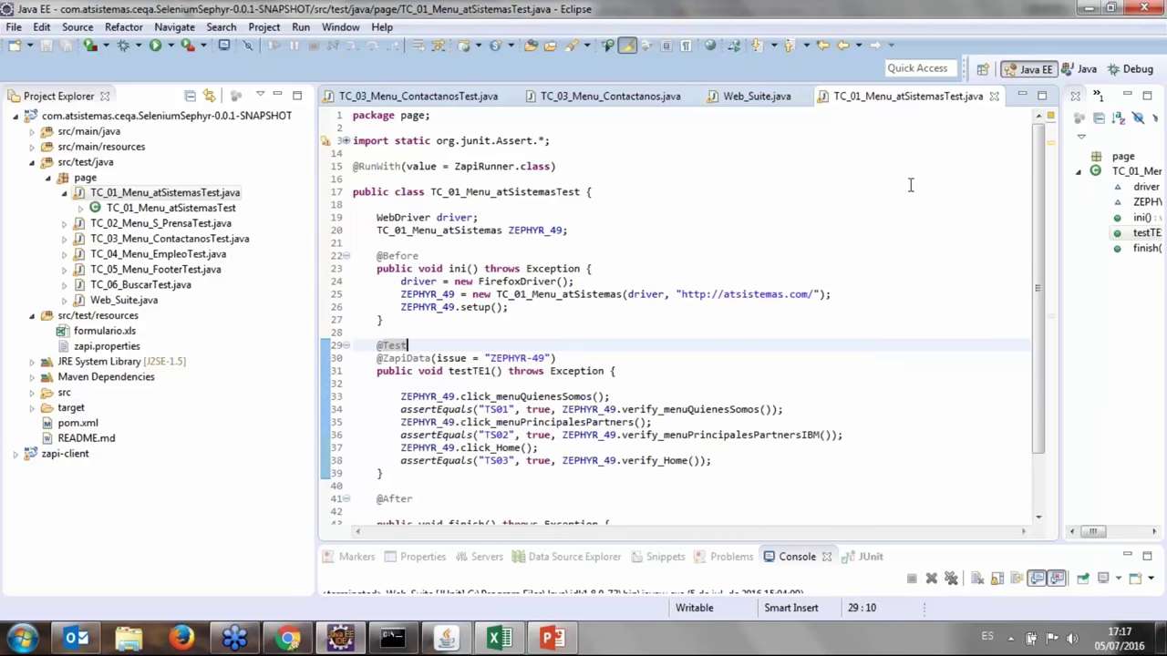
{"action": "left_click", "coordinate": [1087, 9]}
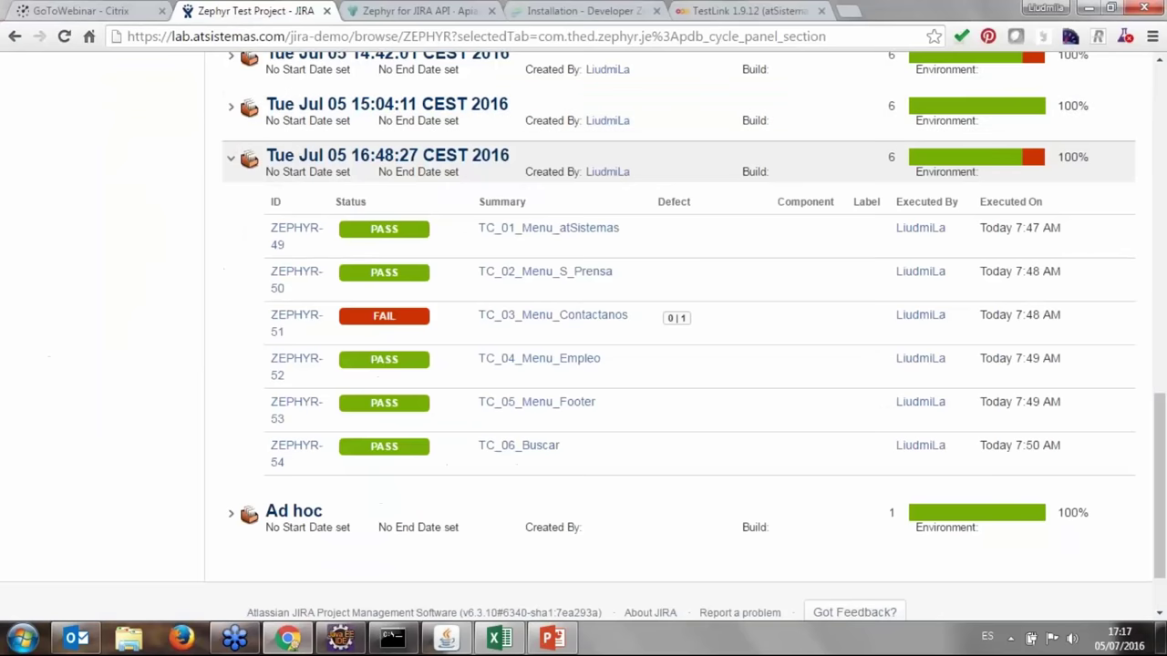
In the Apiary docs, highlight the cycleId value in the Add Test's to Cycle request body.
{"action": "left_click", "coordinate": [383, 11]}
{"action": "scroll", "coordinate": [91, 438], "scroll_direction": "down", "scroll_amount": 4}
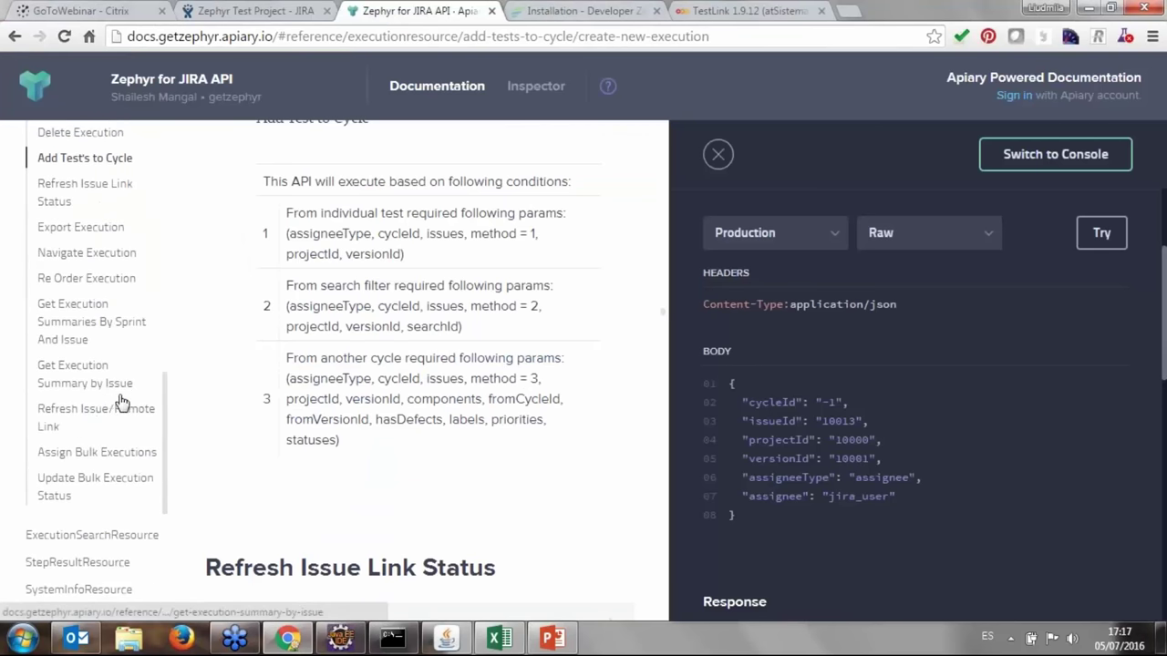
{"action": "left_click_drag", "start_coordinate": [167, 402], "coordinate": [169, 345]}
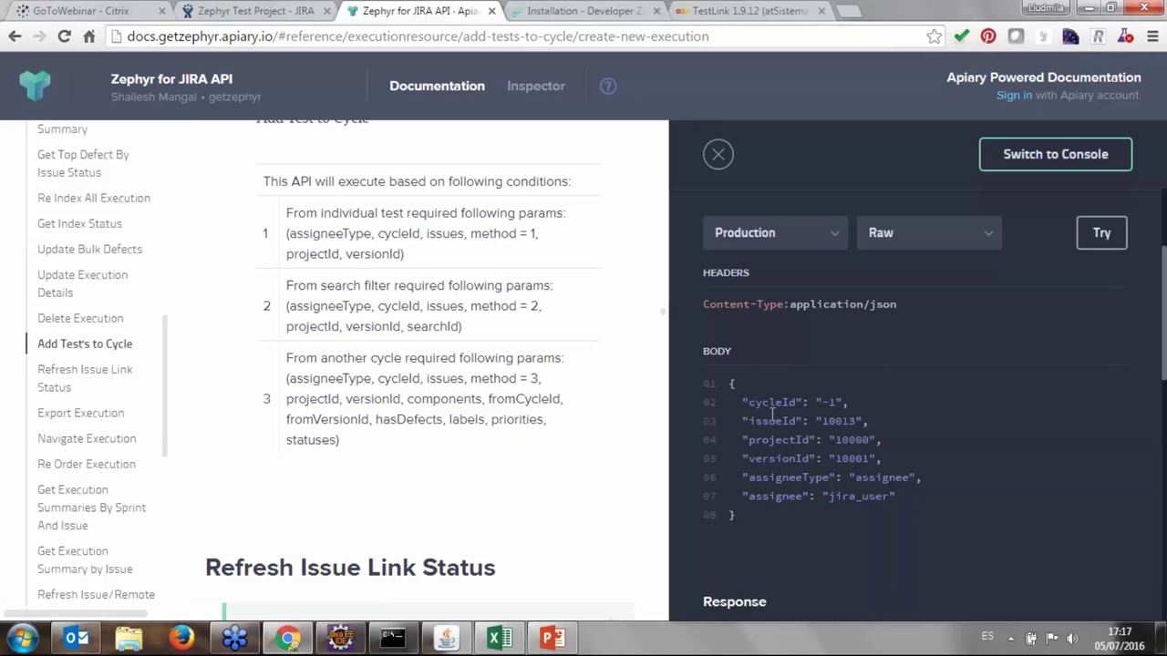
{"action": "left_click_drag", "start_coordinate": [746, 421], "coordinate": [802, 404]}
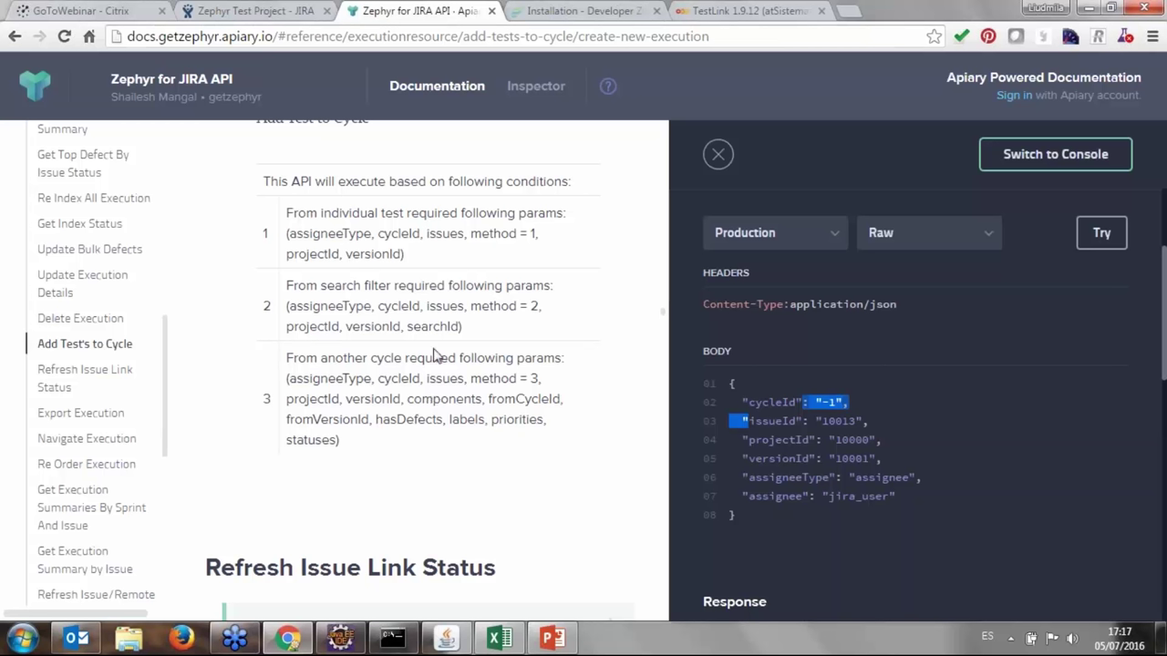
{"action": "left_click", "coordinate": [256, 9]}
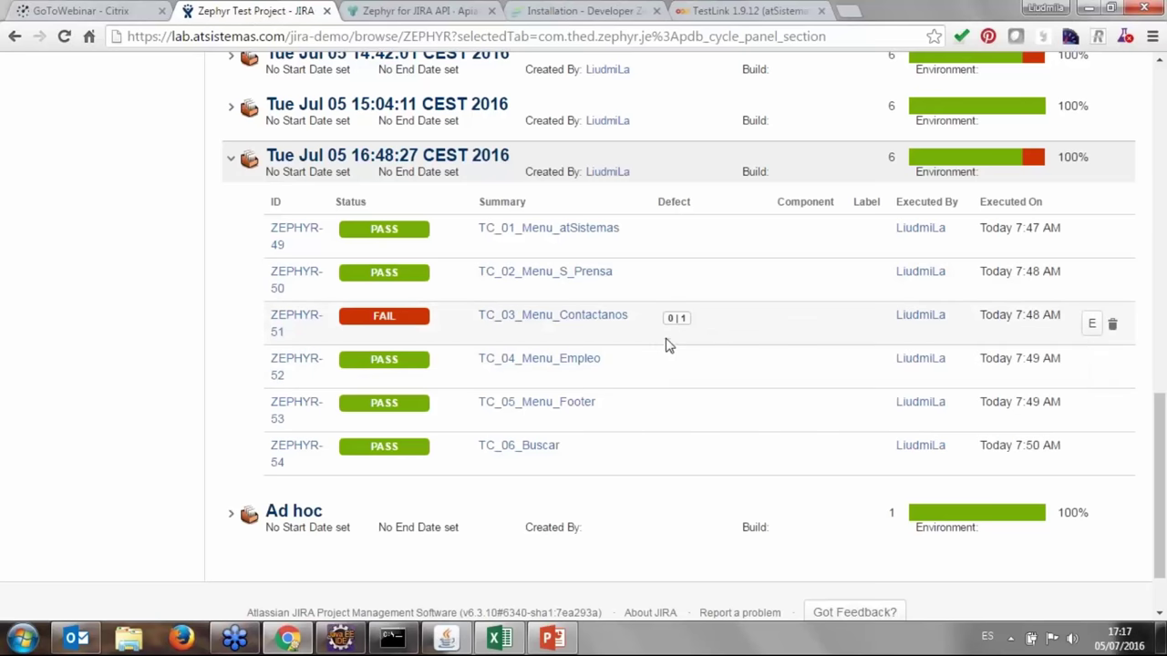
Check ZEPHYR-51's 0|1 defect, collapse the 16:48:27 cycle, and go to the Developer Zone Installation page.
{"action": "mouse_move", "coordinate": [688, 323]}
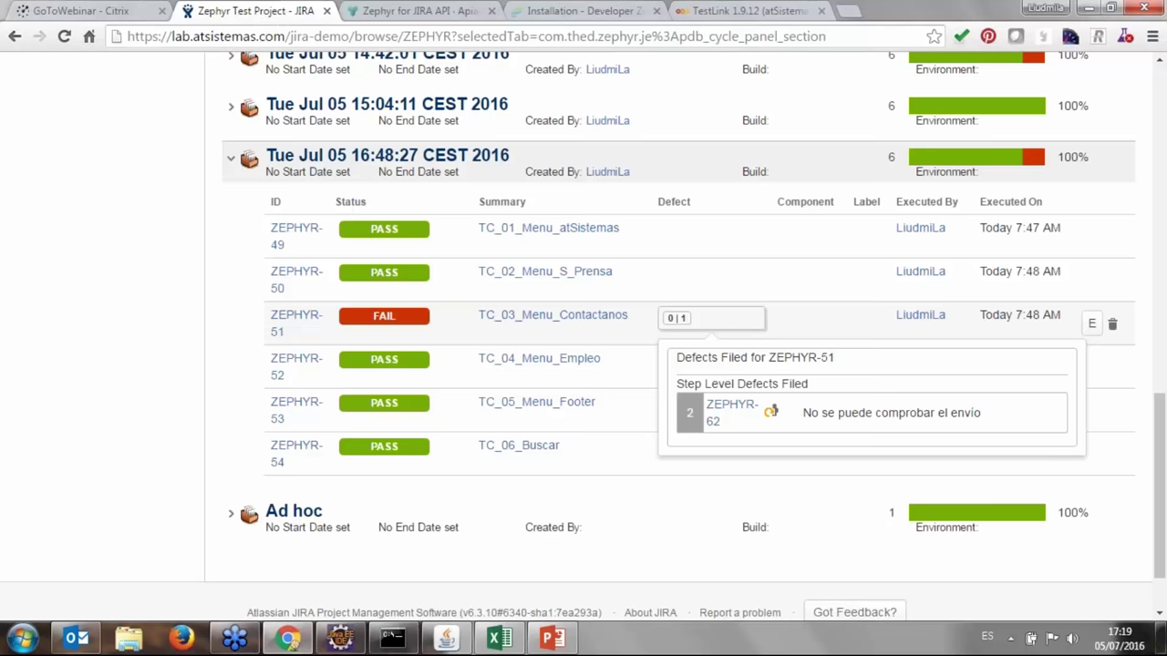
{"action": "left_click", "coordinate": [229, 163]}
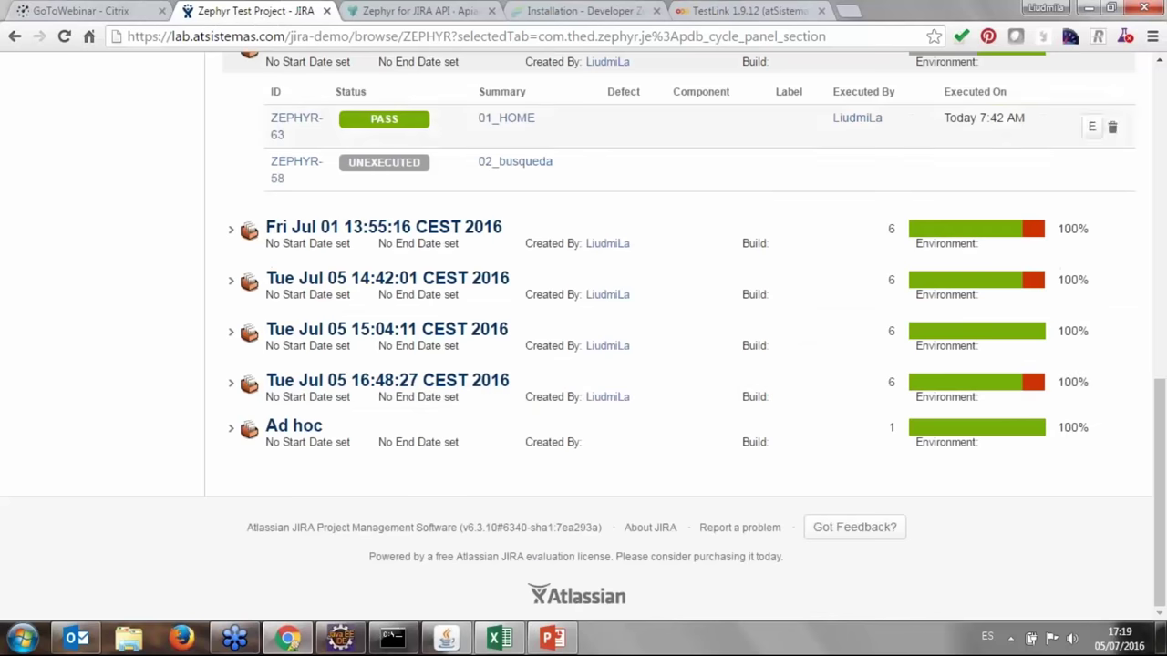
{"action": "left_click", "coordinate": [623, 10]}
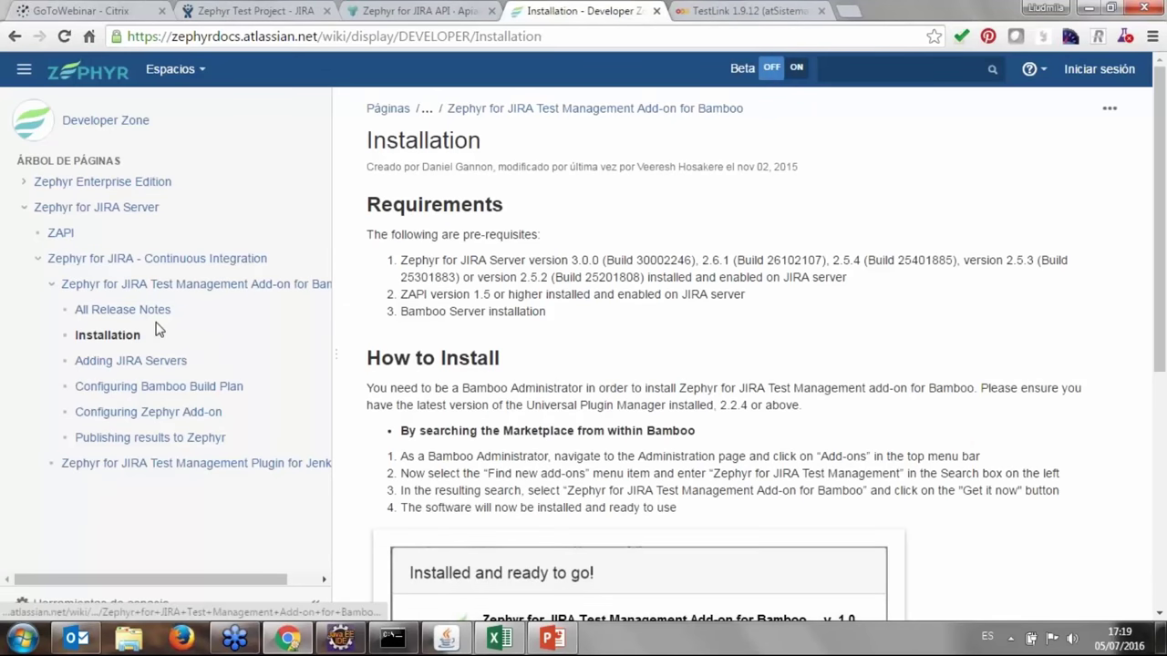
Browse the ZAPI and Zephyr for JIRA Server pages, ending on Zephyr Enterprise Edition.
{"action": "left_click", "coordinate": [59, 233]}
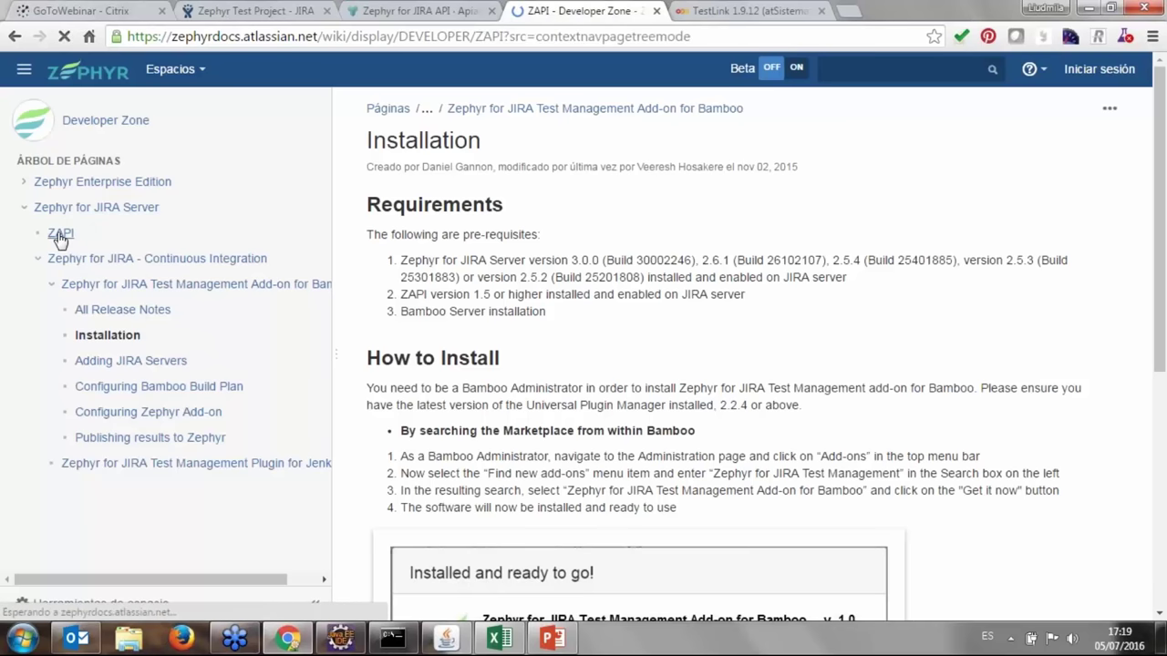
{"action": "scroll", "coordinate": [77, 223], "scroll_direction": "down", "scroll_amount": 2}
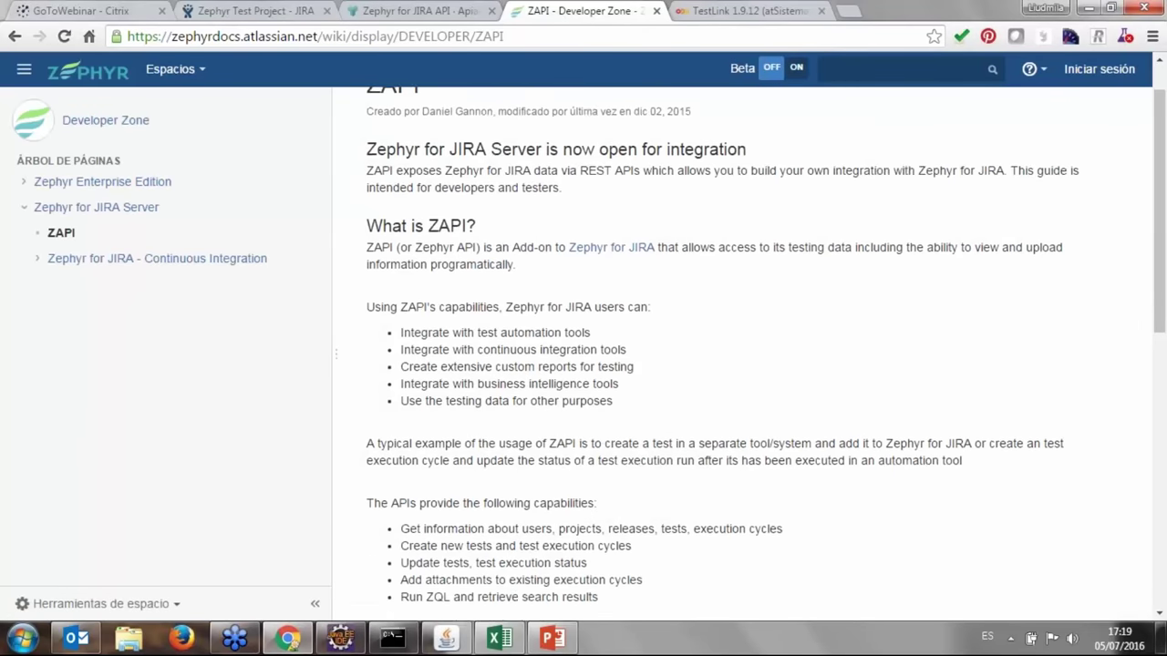
{"action": "left_click", "coordinate": [91, 208]}
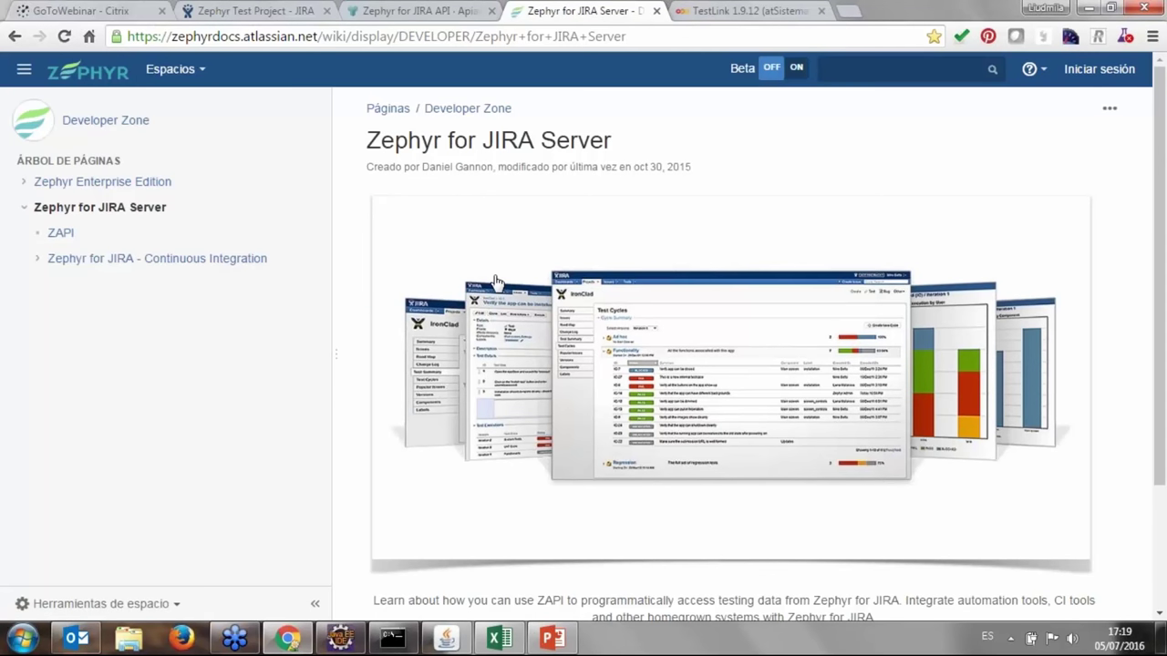
{"action": "left_click", "coordinate": [146, 187]}
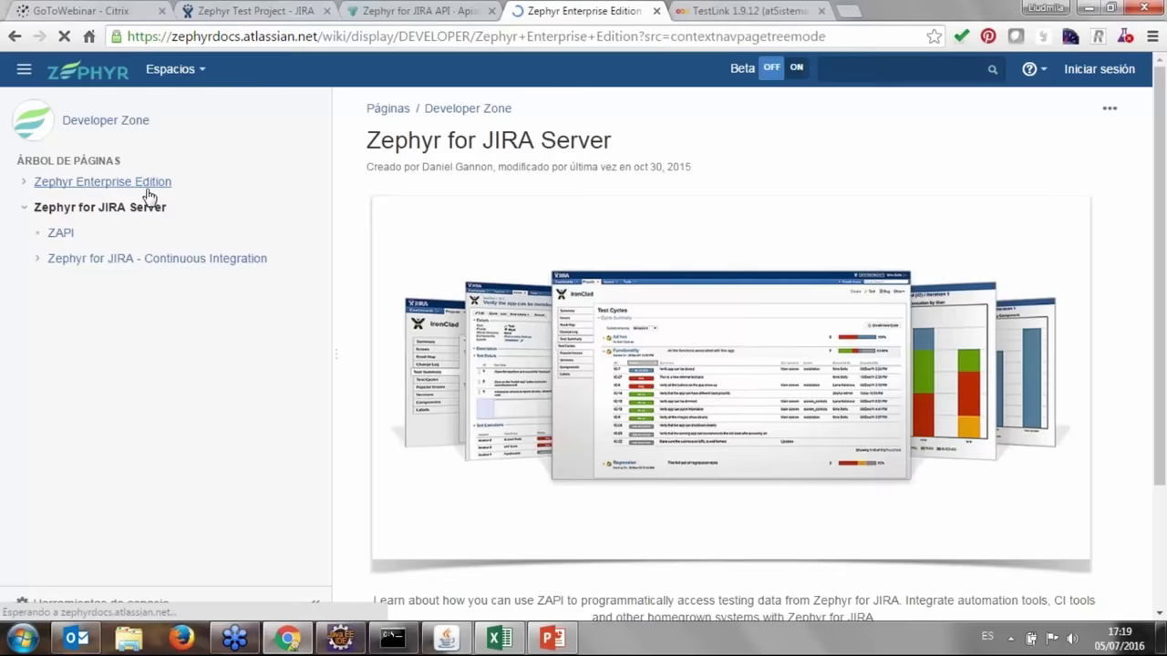
{"action": "scroll", "coordinate": [607, 362], "scroll_direction": "down", "scroll_amount": 1}
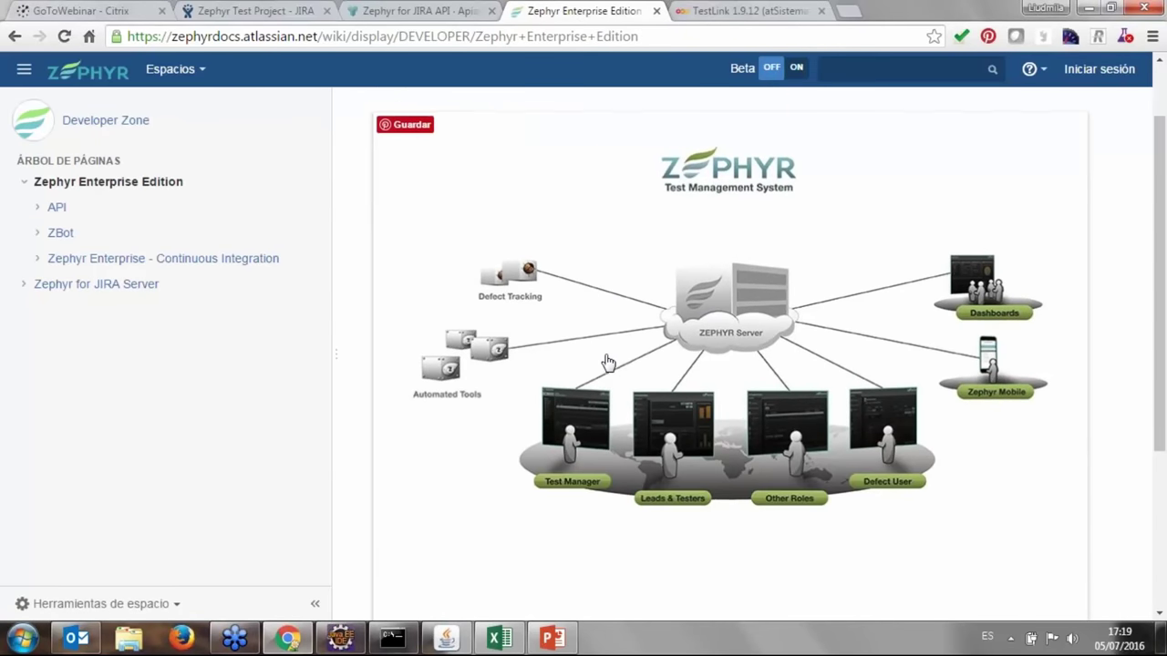